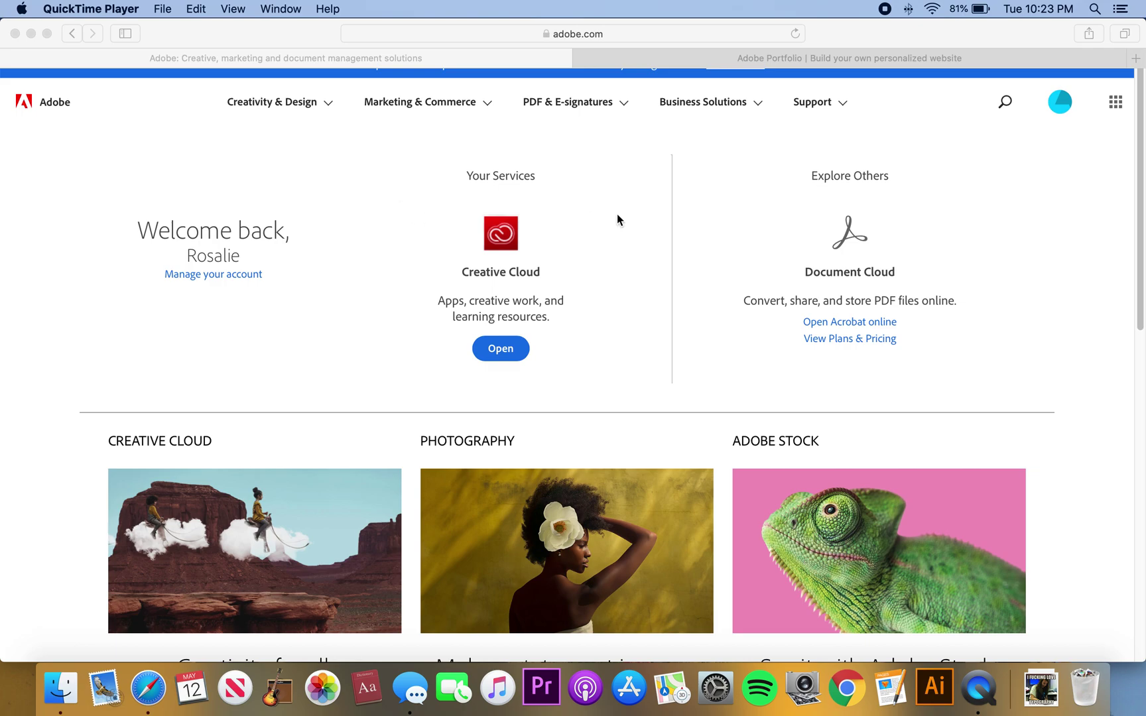
Search adobe.com for 'portfolio' and open Adobe Portfolio's Photography page.
click(1005, 104)
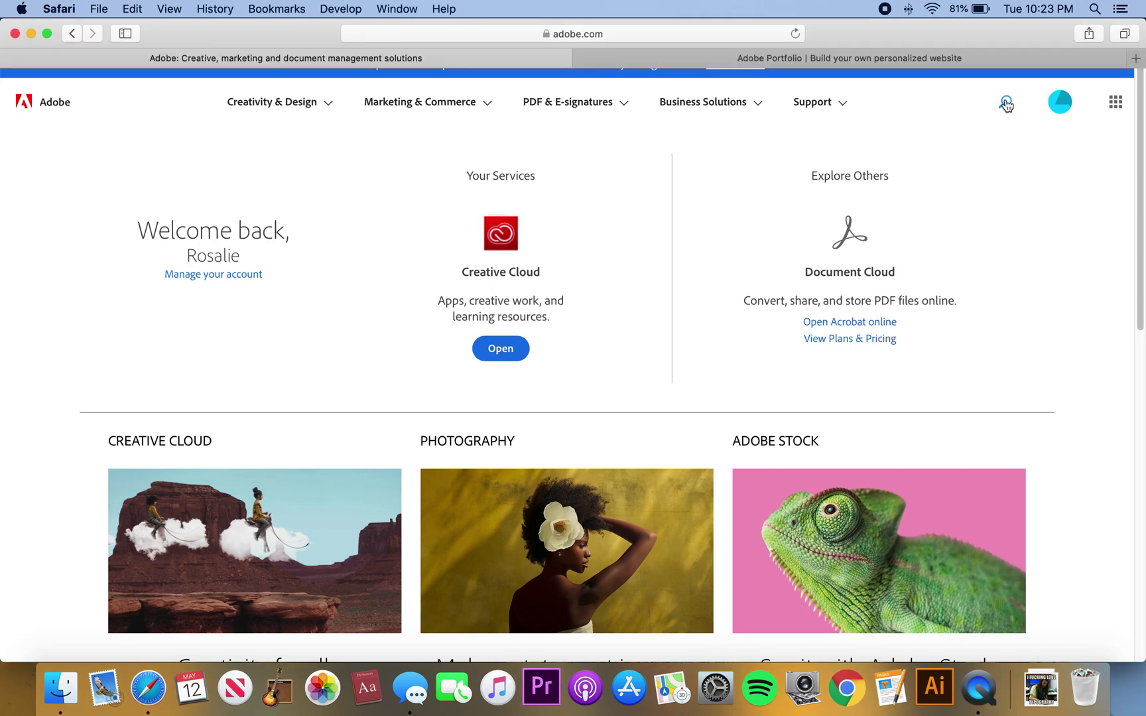
scroll(947, 190, down, 1)
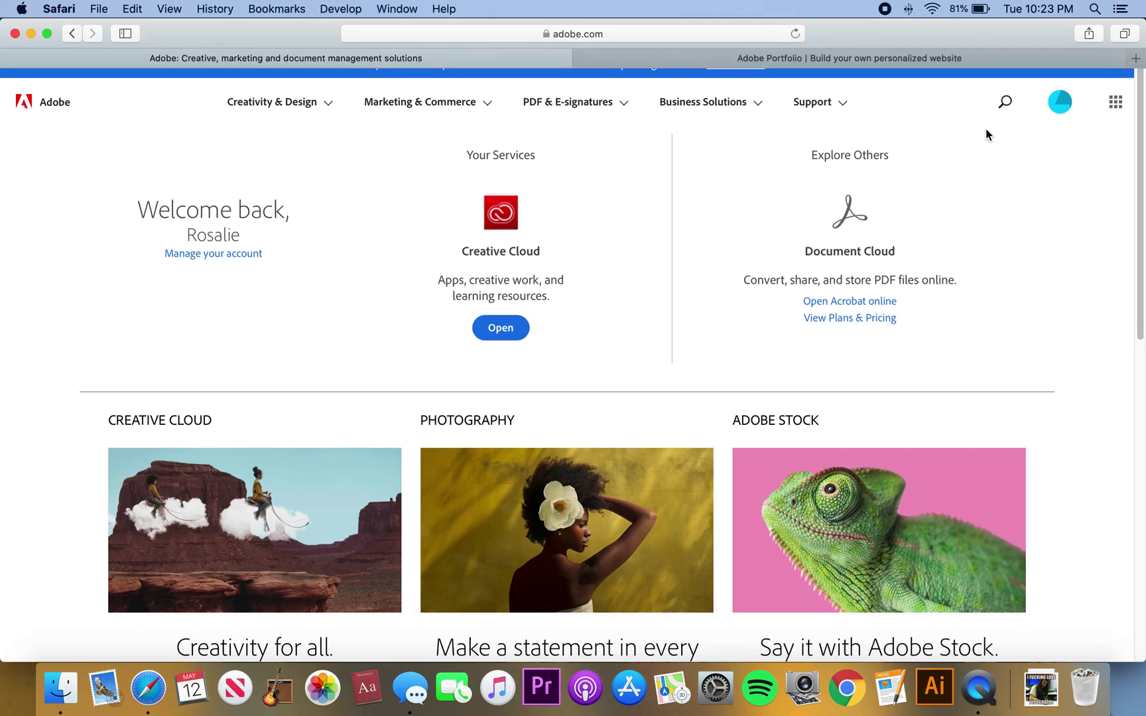
click(1004, 103)
text(po)
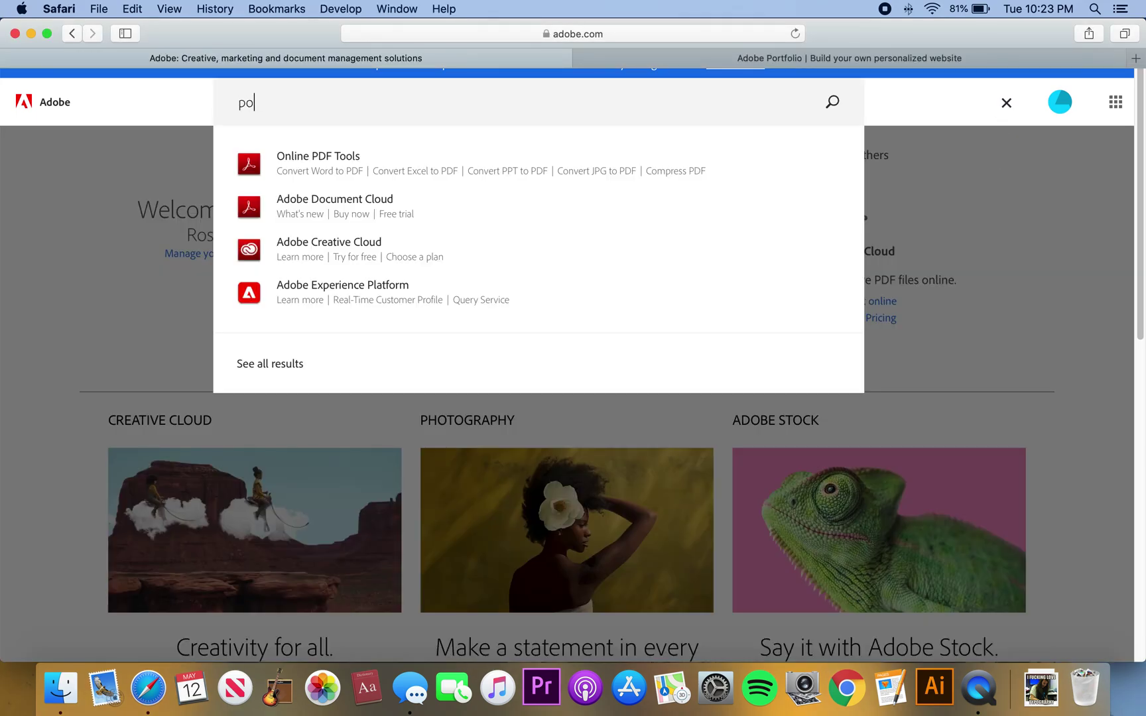
key(BackSpace)
key(BackSpace)
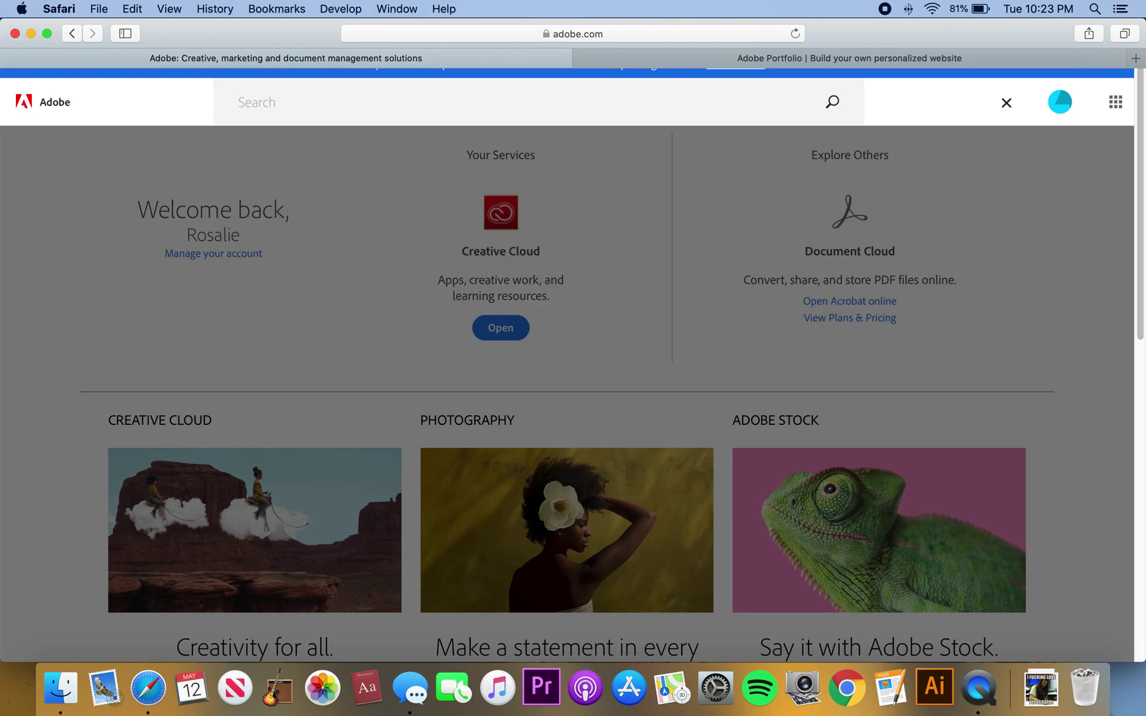
text(portfoli)
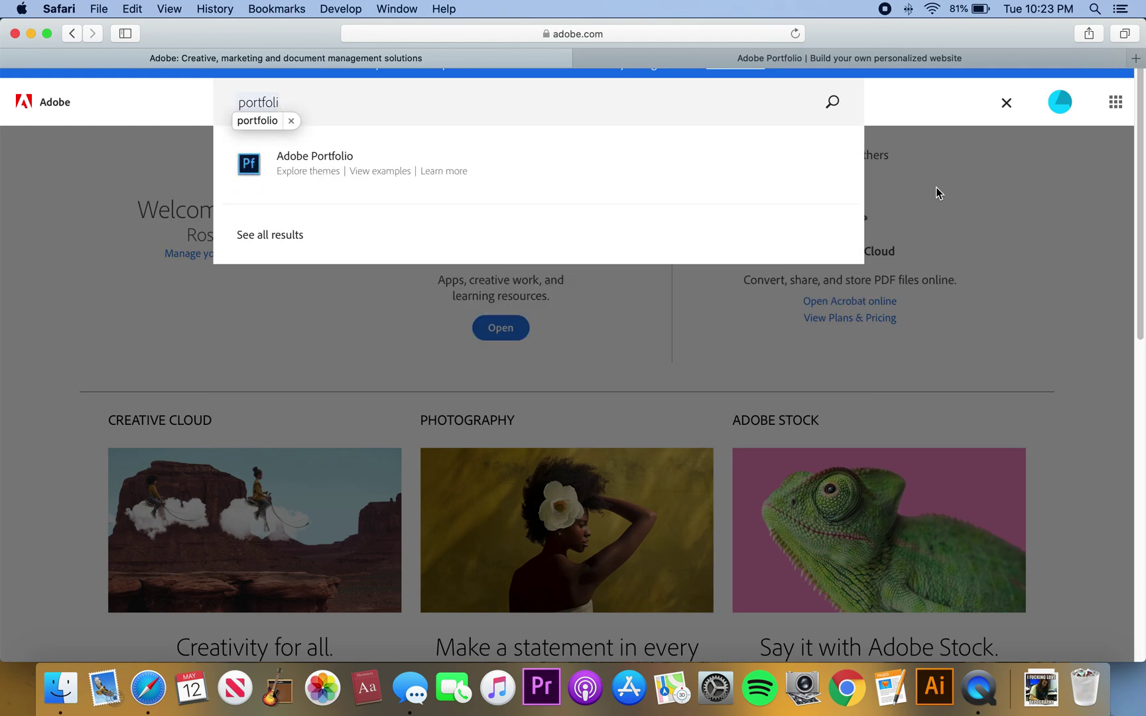
click(318, 157)
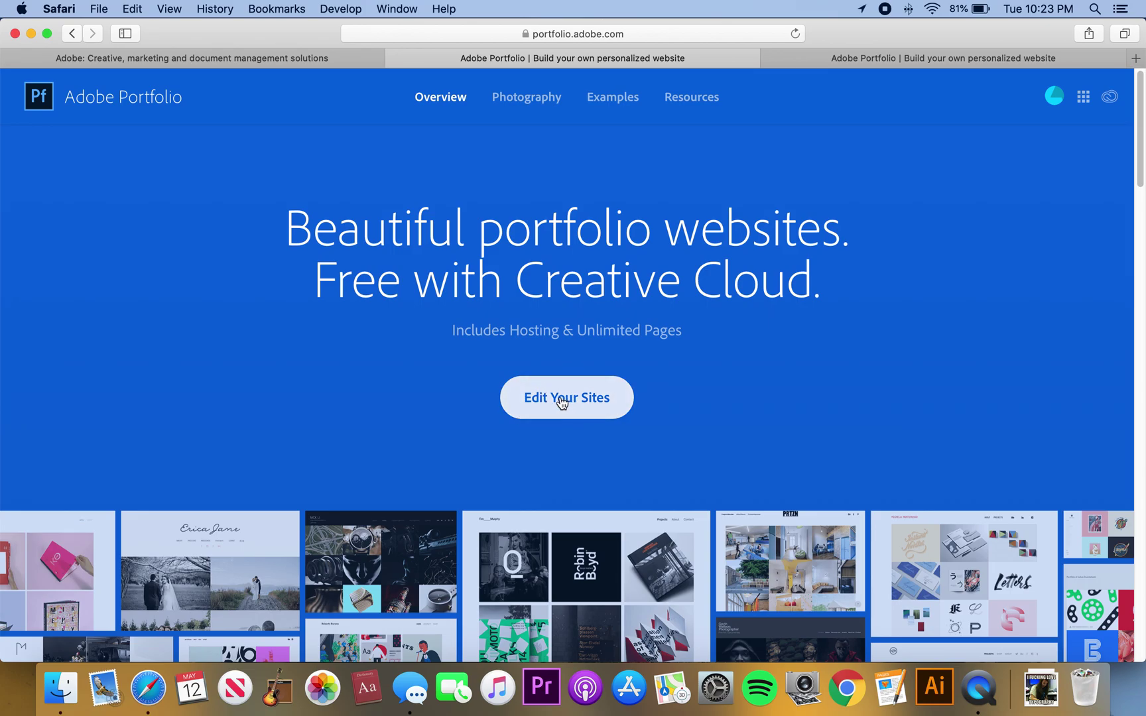
click(526, 99)
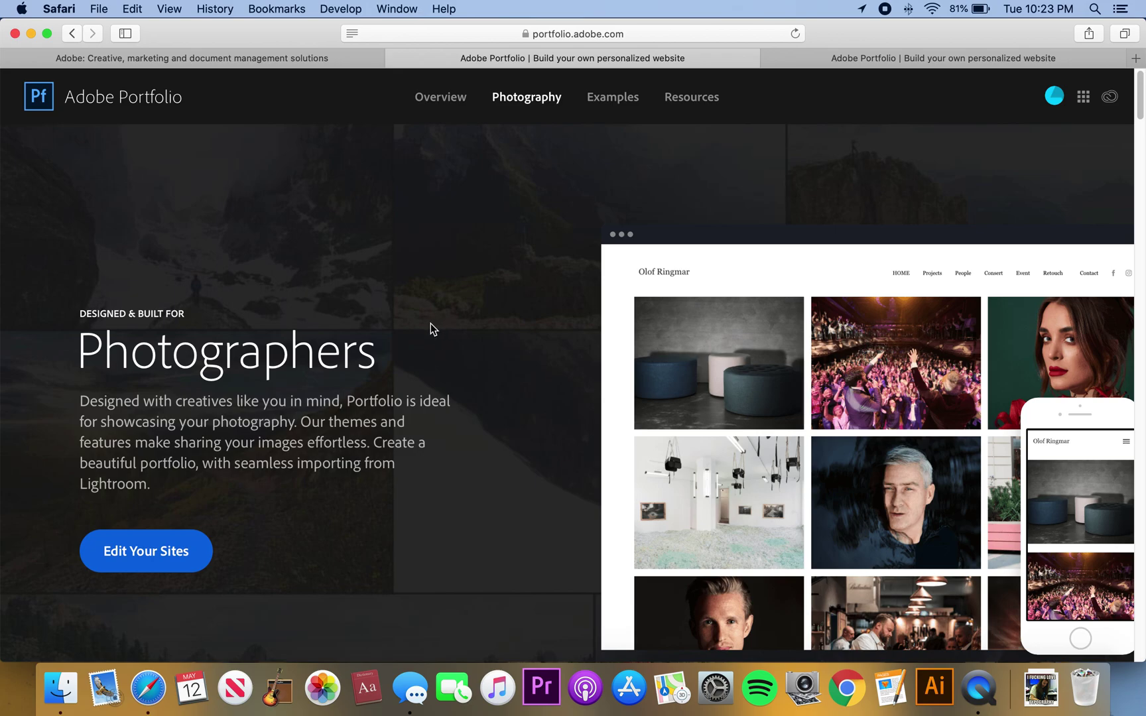
Scroll through the Photography page's example portfolios.
scroll(431, 323, down, 15)
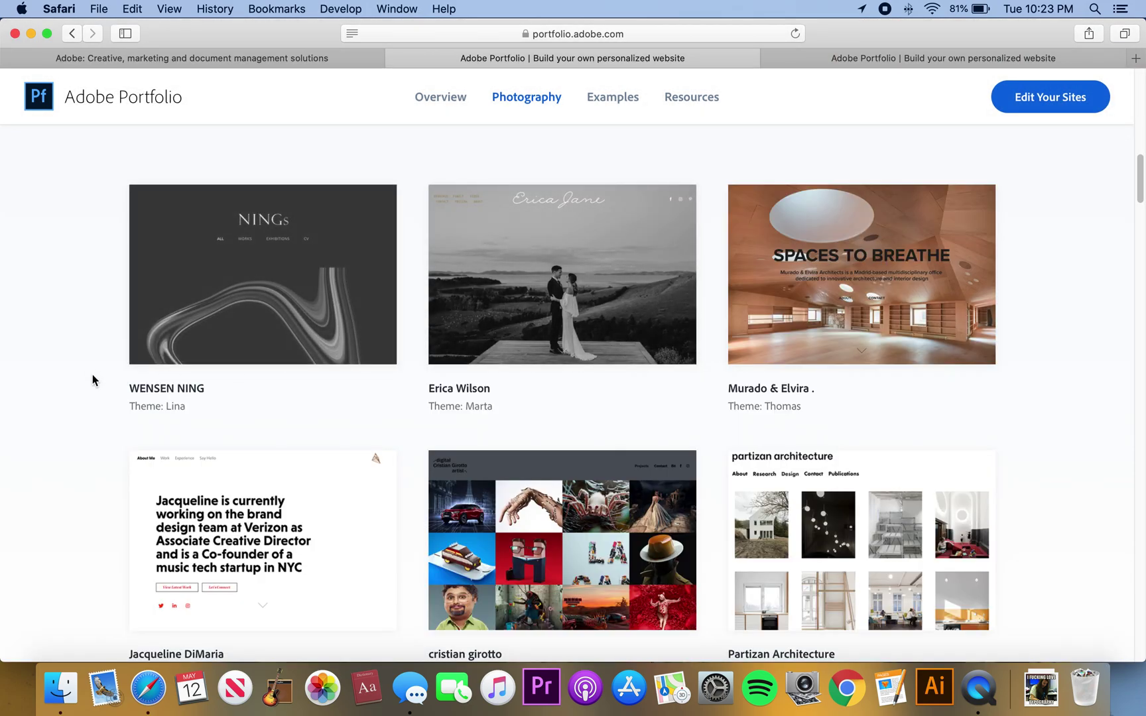
scroll(91, 383, down, 3)
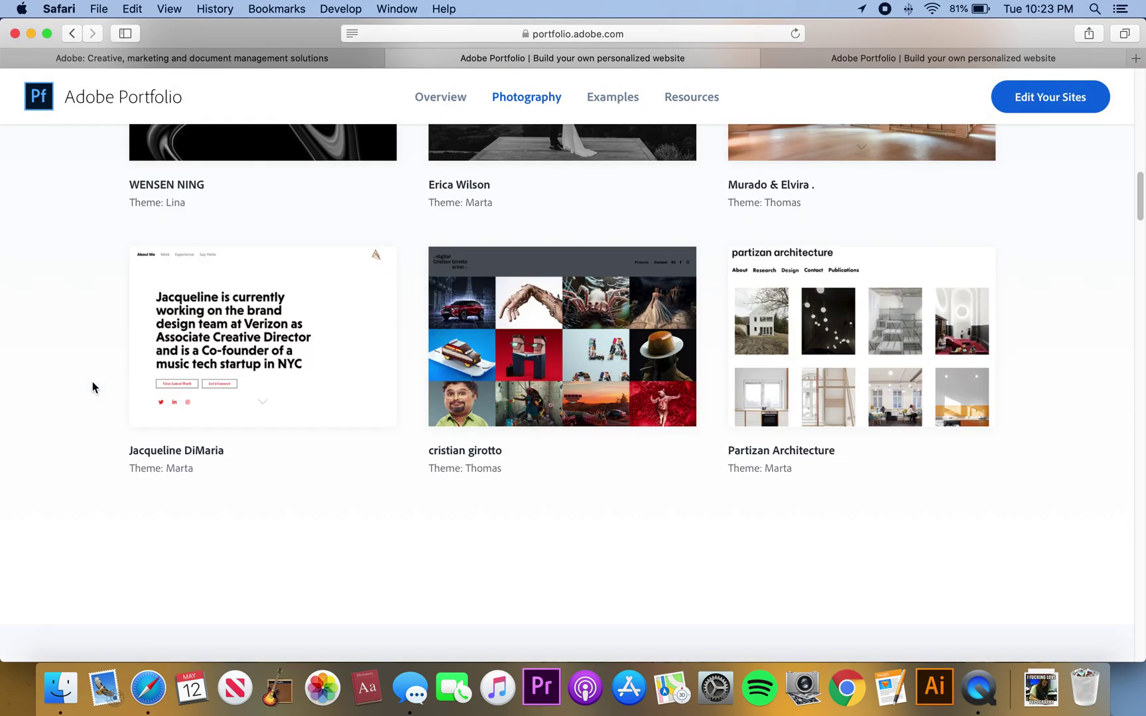
scroll(92, 381, down, 5)
scroll(92, 381, up, 7)
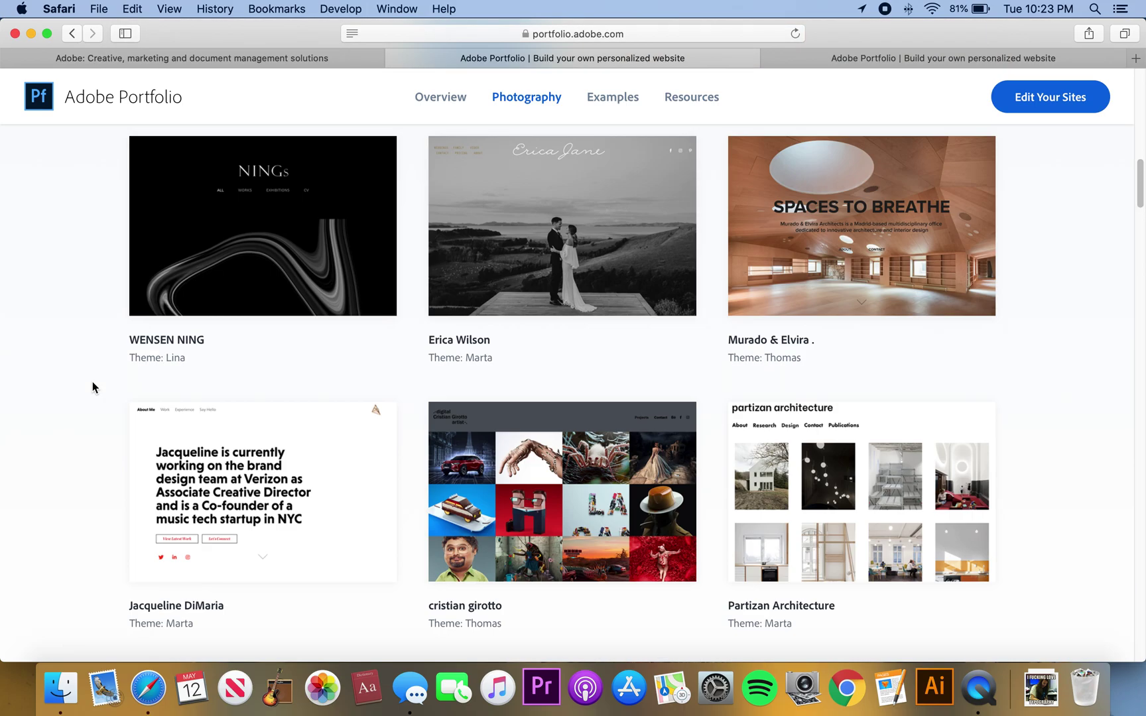
scroll(93, 383, up, 1)
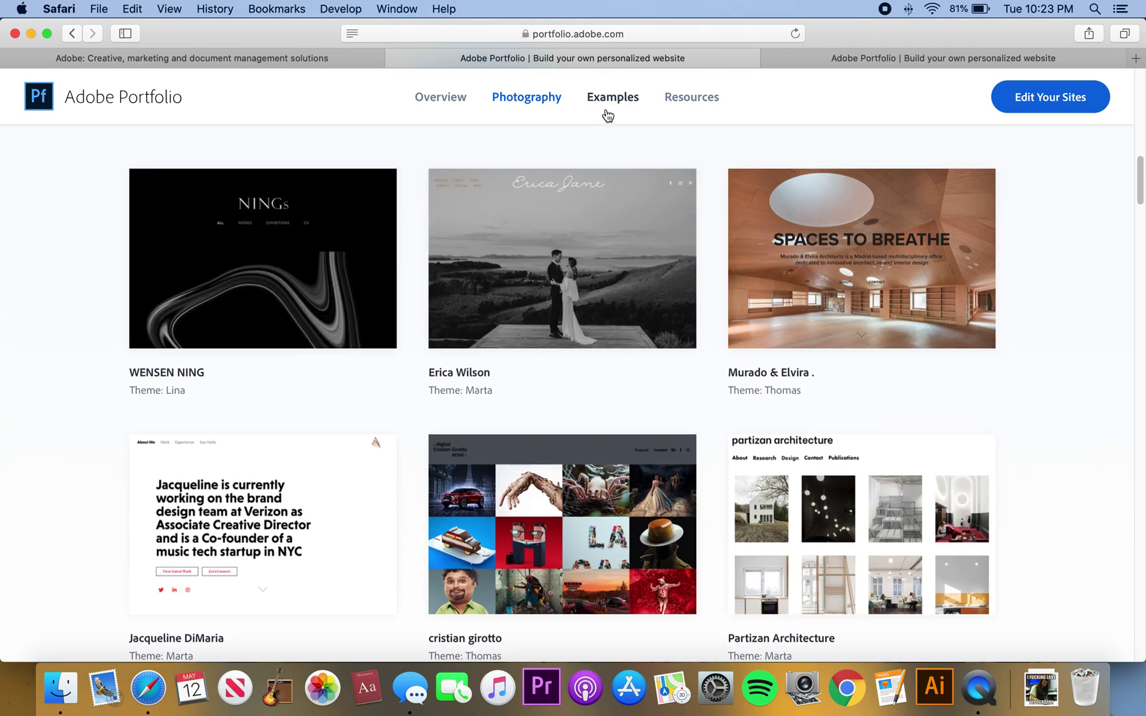
Browse the Examples showcase of member sites labeled with themes like Thomas, Andreas and Marta.
click(606, 111)
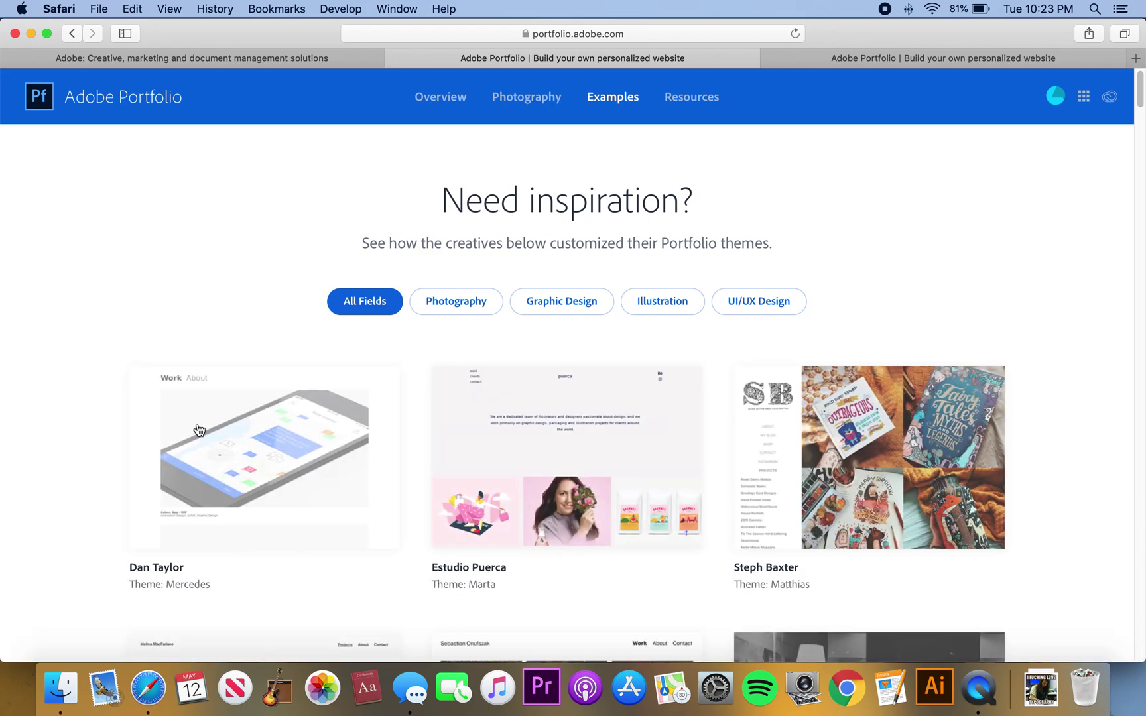
scroll(115, 400, down, 2)
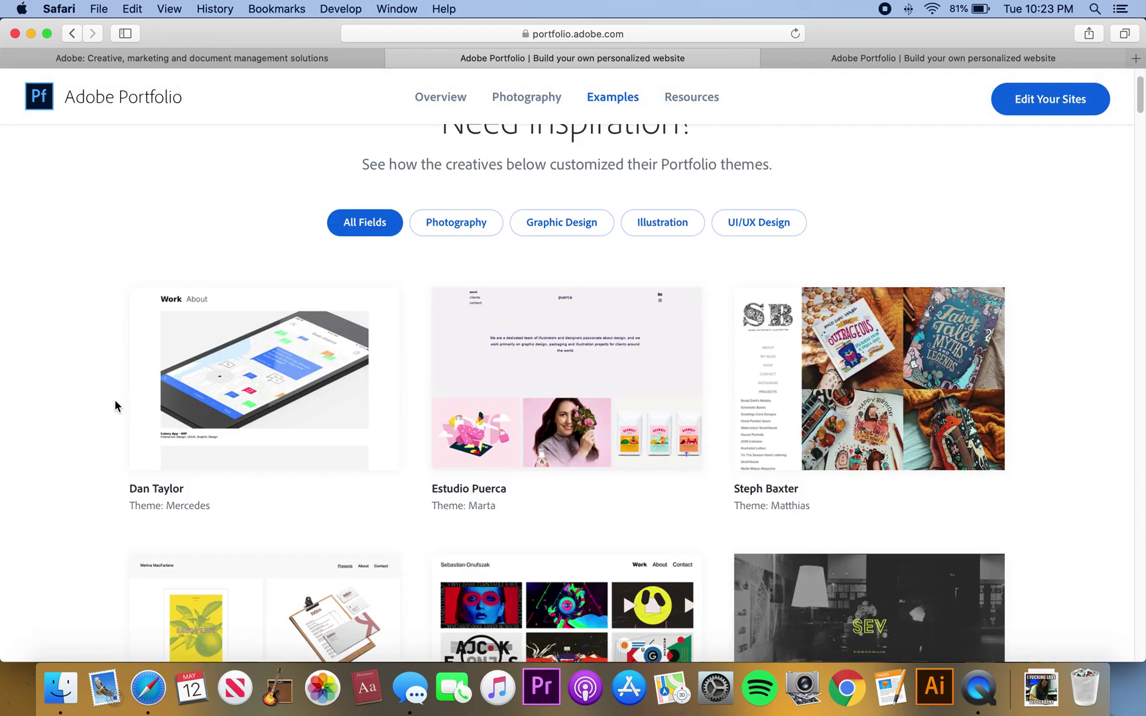
scroll(114, 400, down, 5)
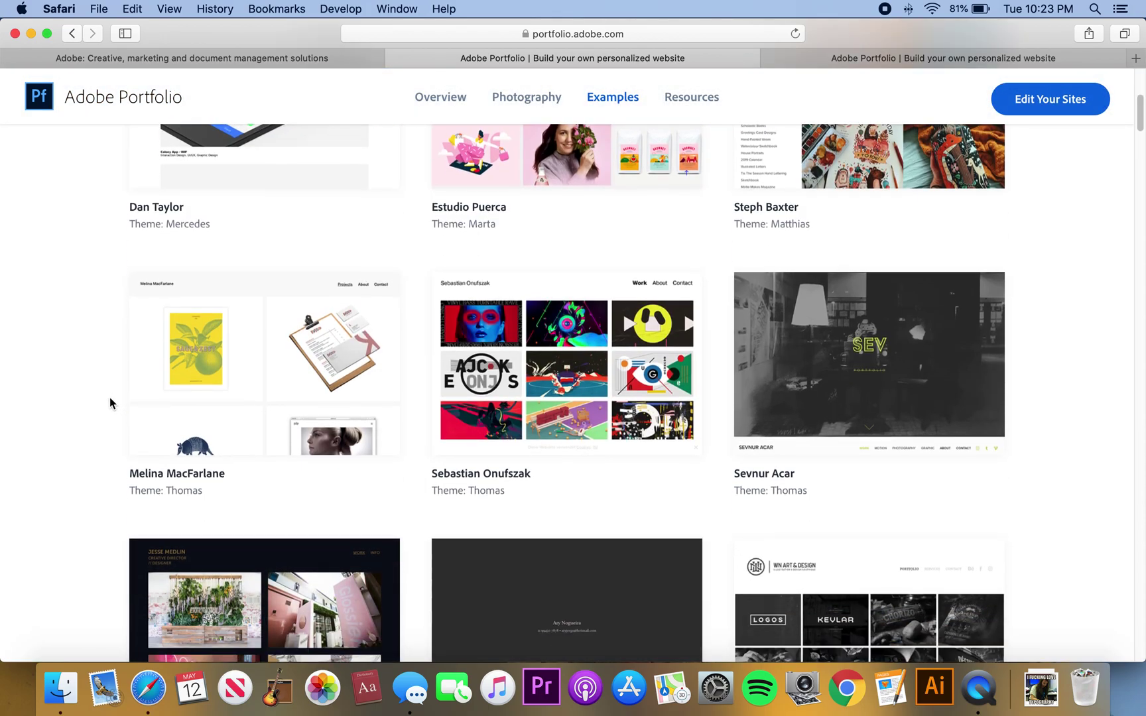
scroll(110, 402, down, 4)
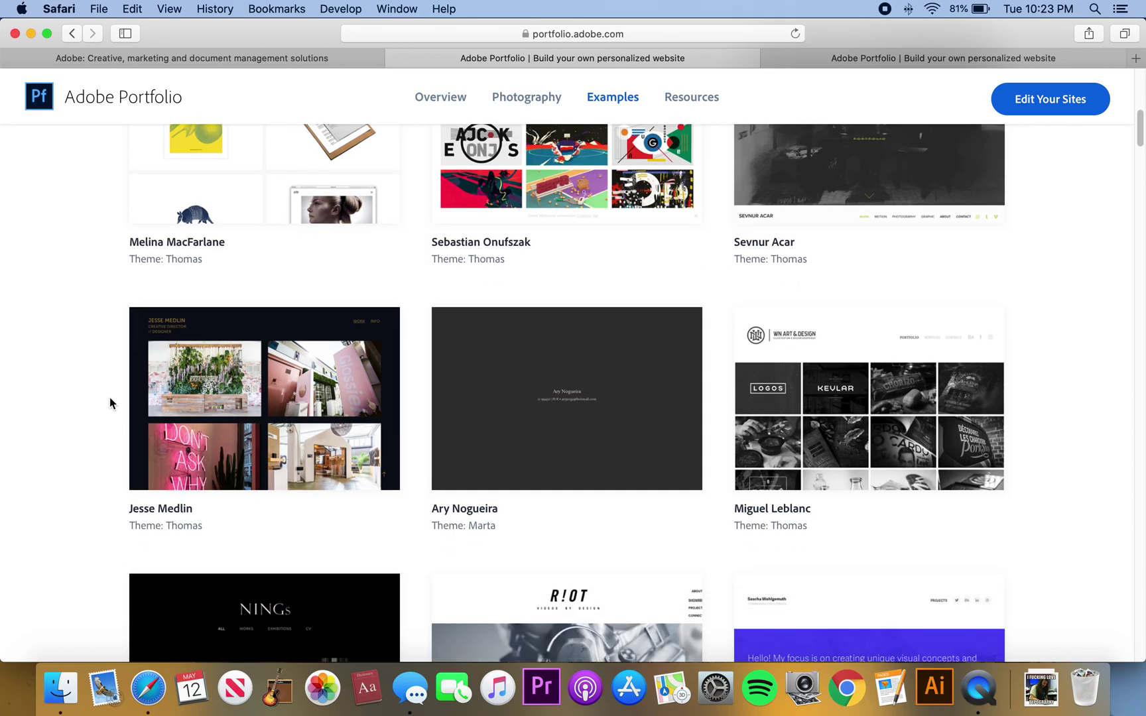
scroll(110, 403, down, 4)
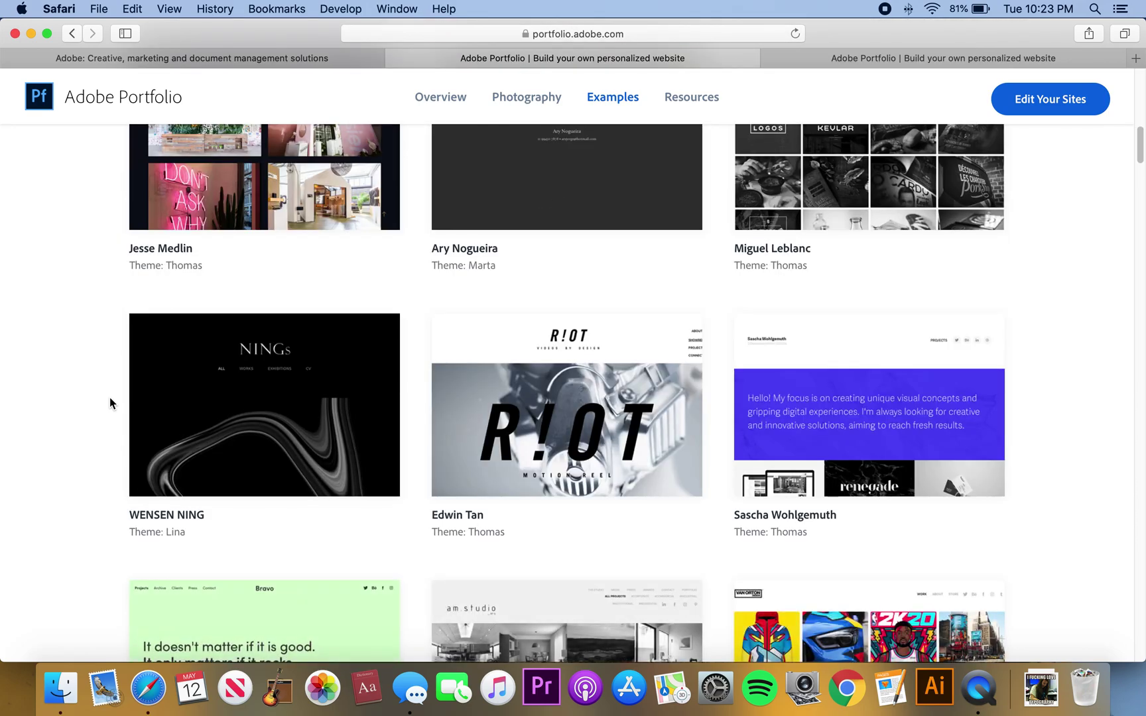
scroll(111, 403, down, 3)
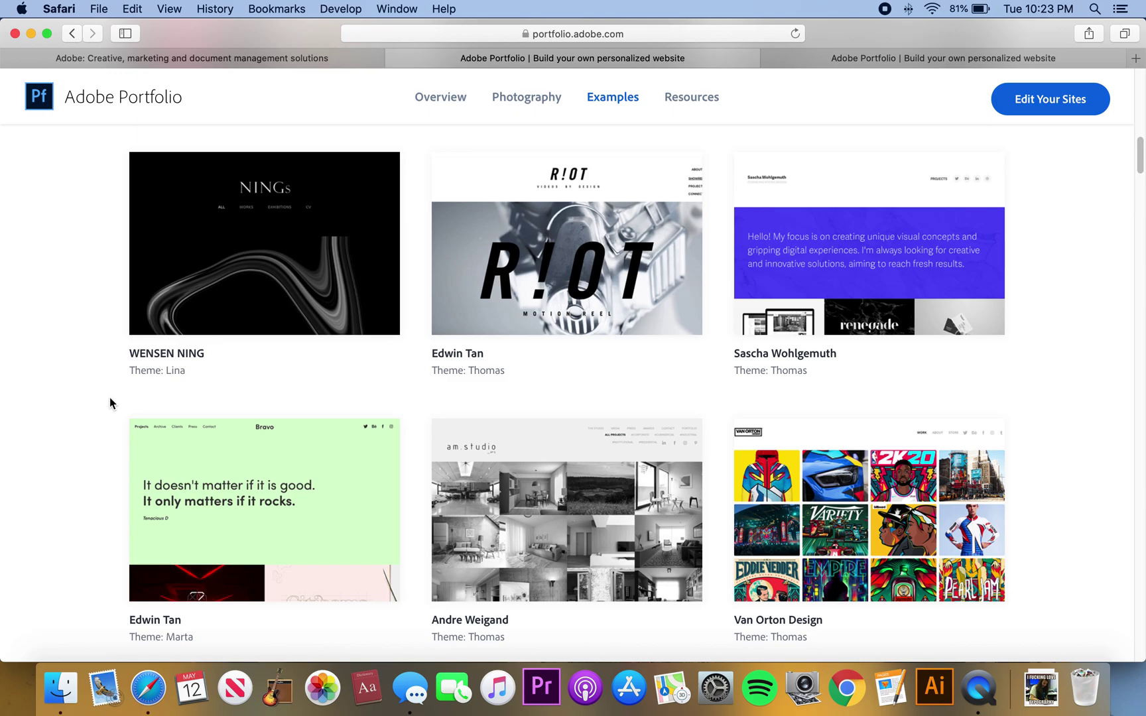
scroll(110, 402, down, 1)
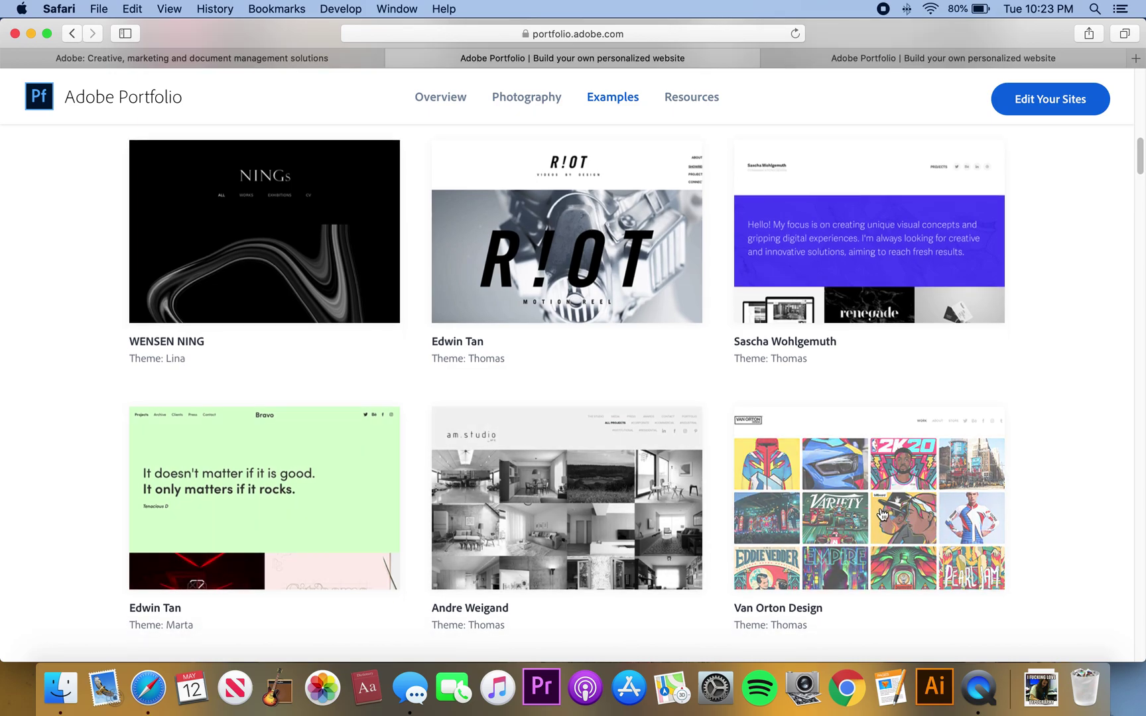
scroll(468, 417, up, 7)
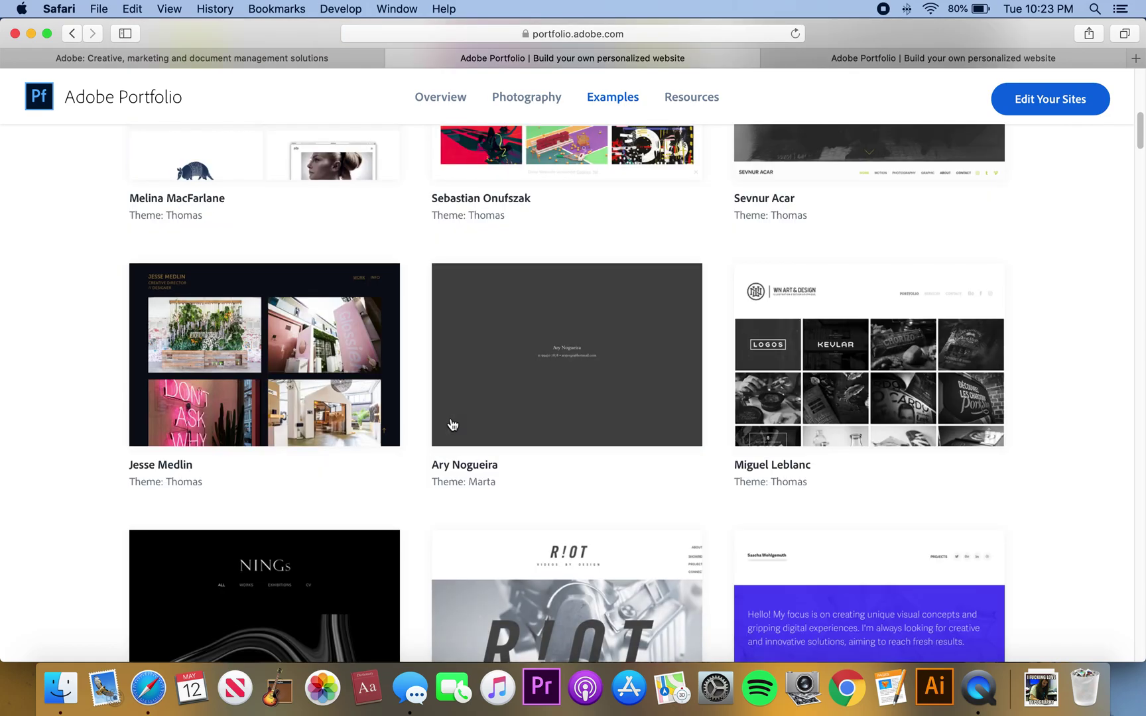
scroll(443, 347, up, 3)
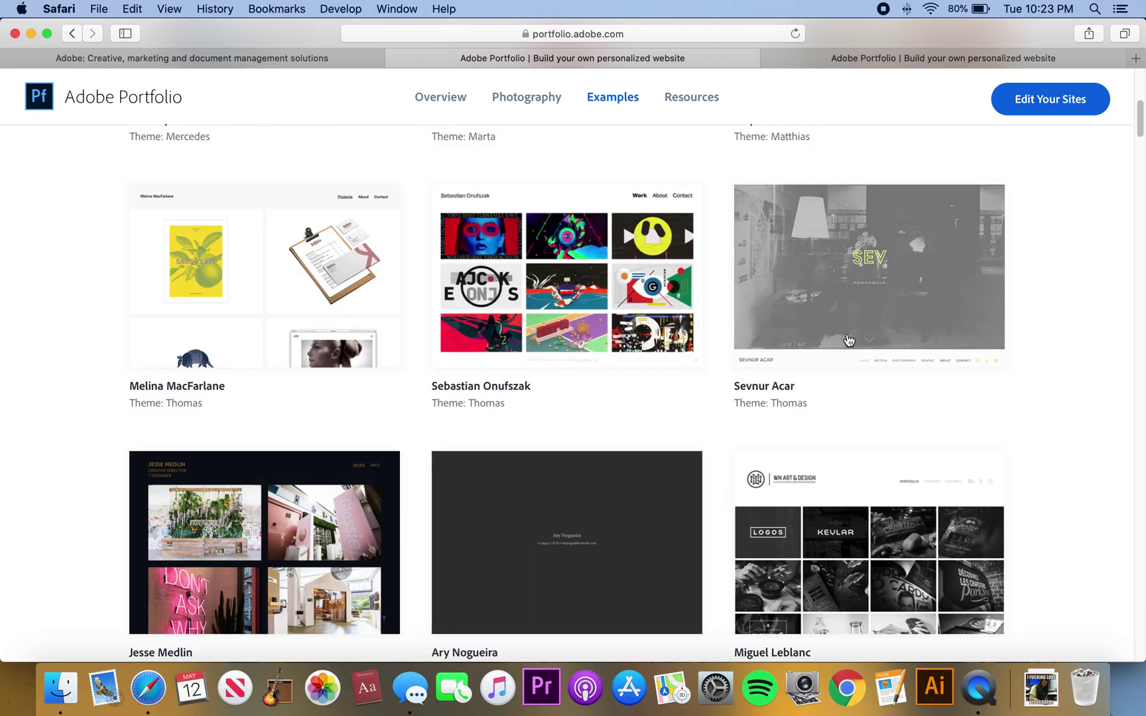
scroll(398, 462, down, 20)
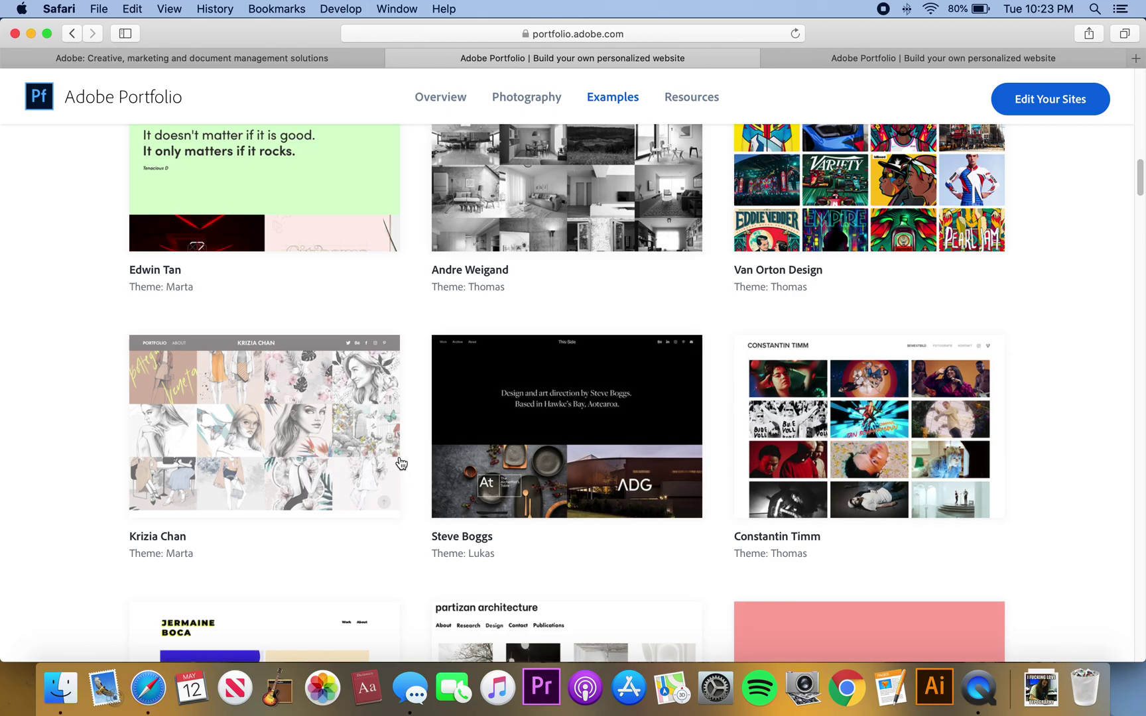
scroll(402, 463, down, 20)
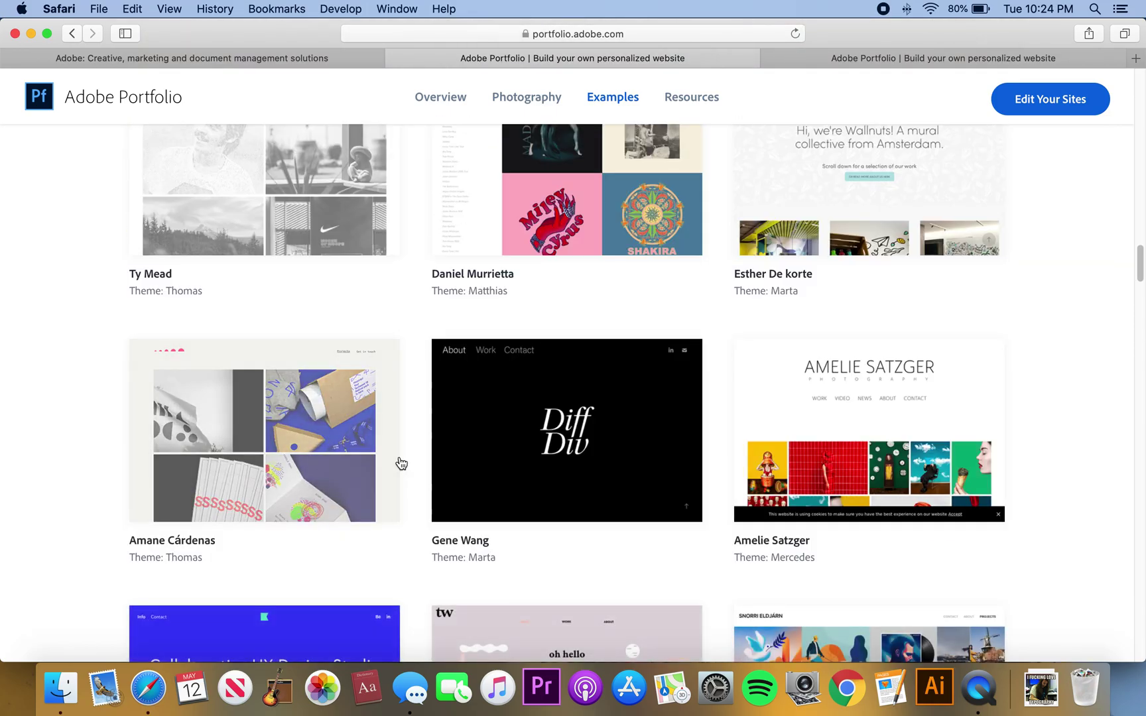
scroll(399, 462, down, 20)
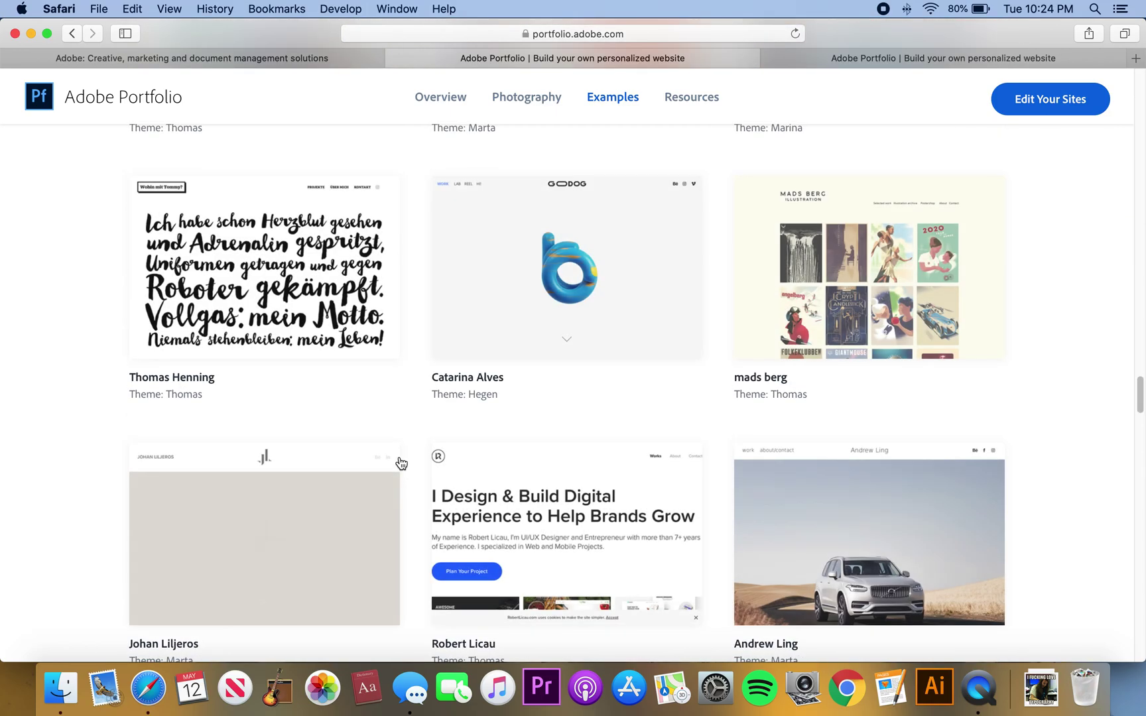
scroll(407, 491, down, 5)
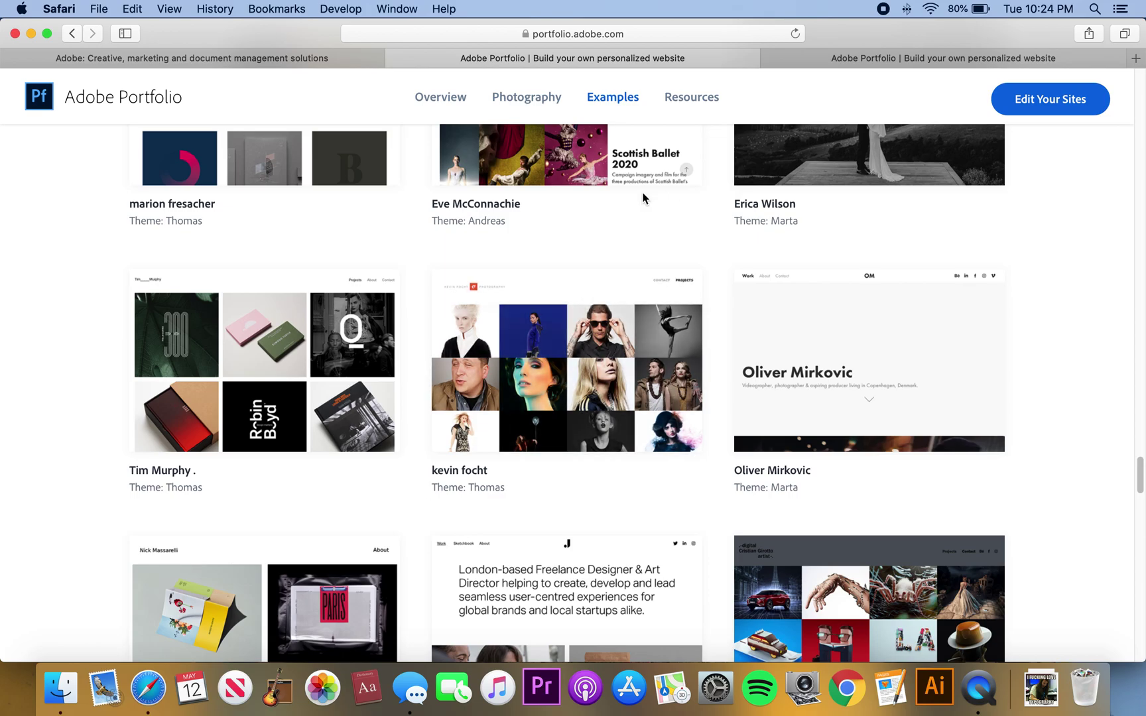
Look over the Resources page, then switch to the portfolio site editor showing 'Hello'.
click(676, 99)
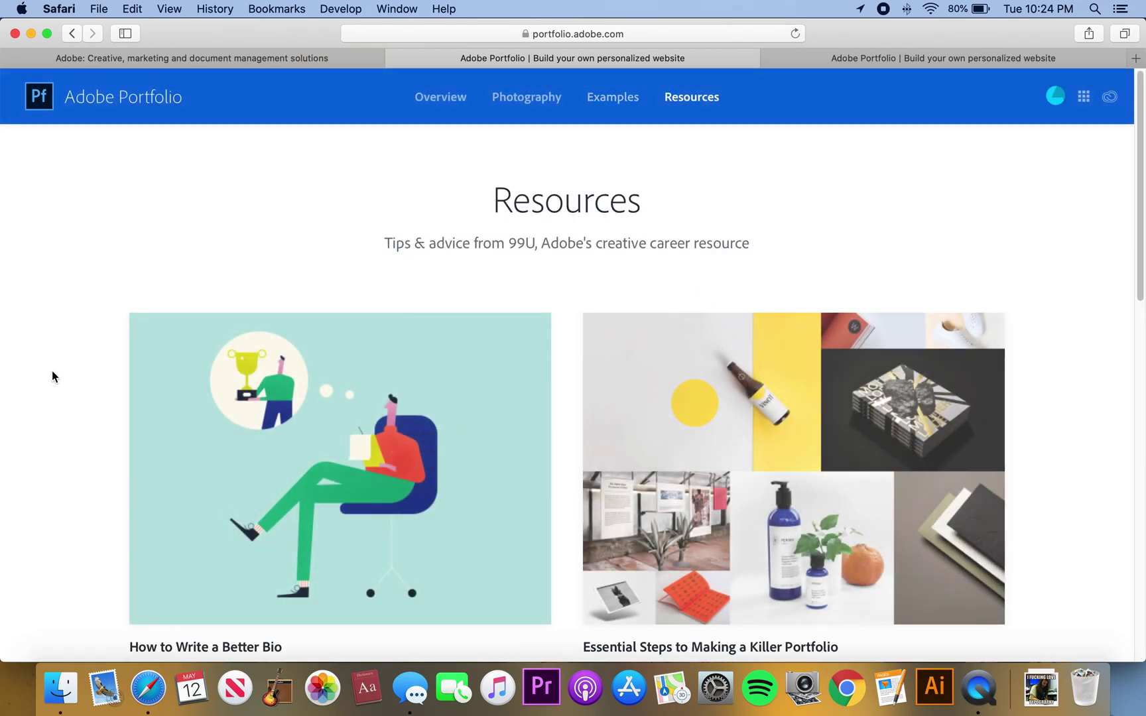
scroll(51, 376, down, 1)
scroll(52, 375, down, 10)
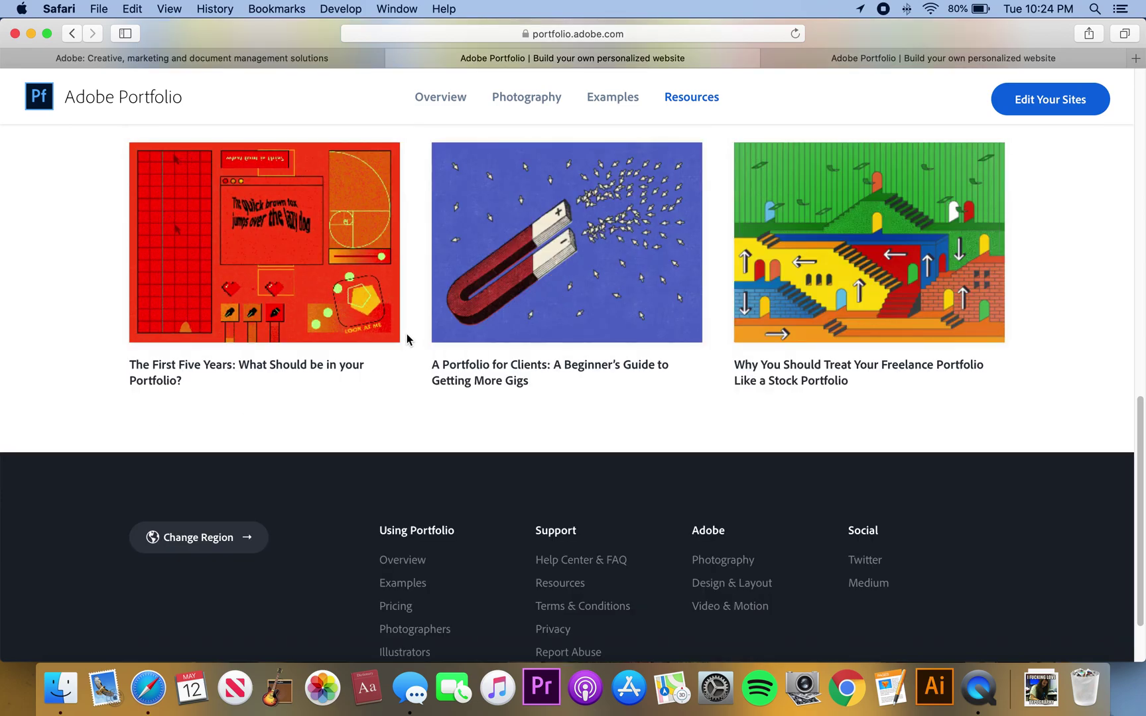
scroll(407, 340, up, 6)
scroll(407, 340, up, 6)
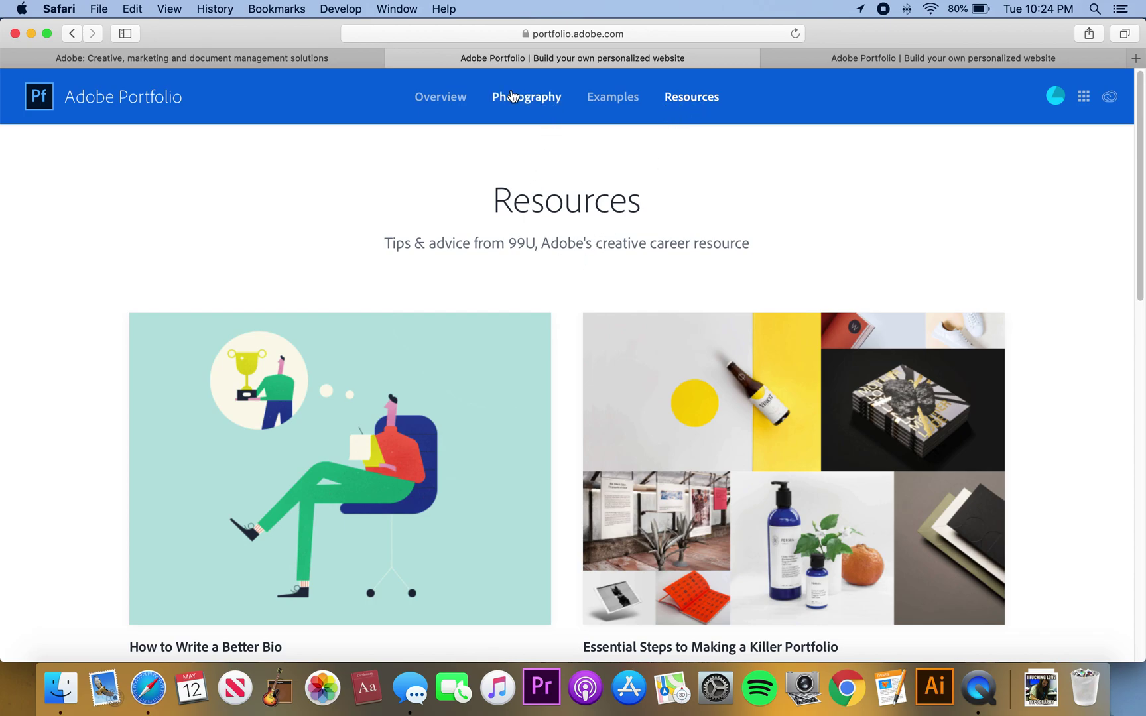
click(445, 97)
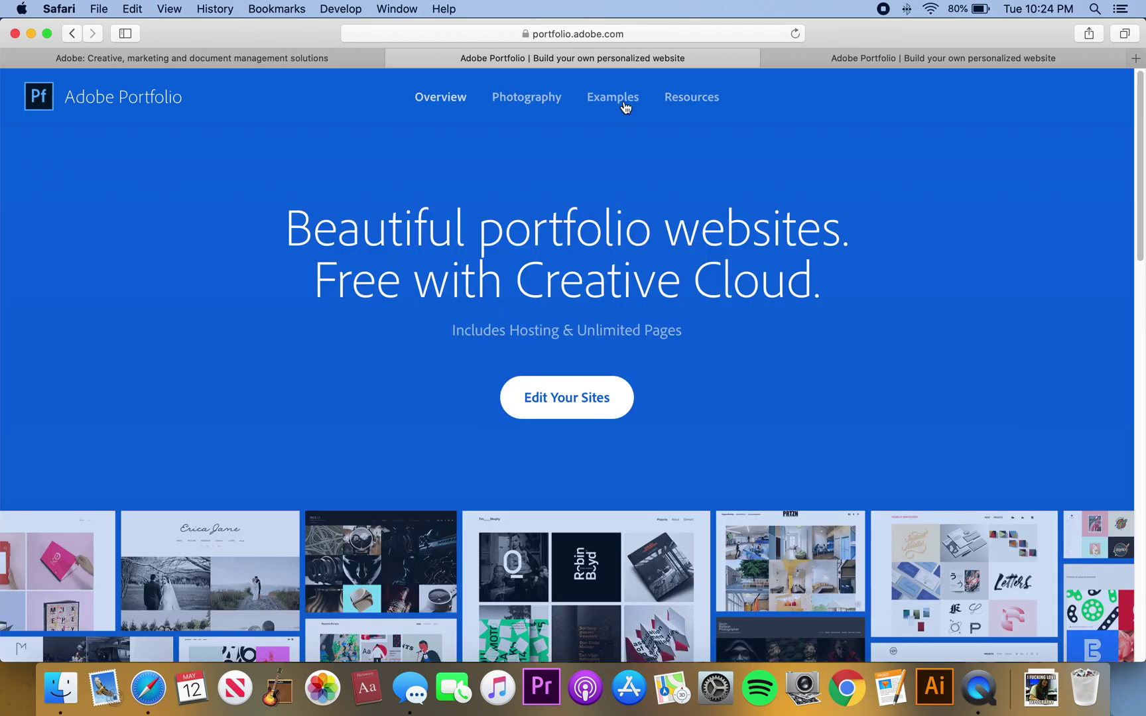
click(824, 57)
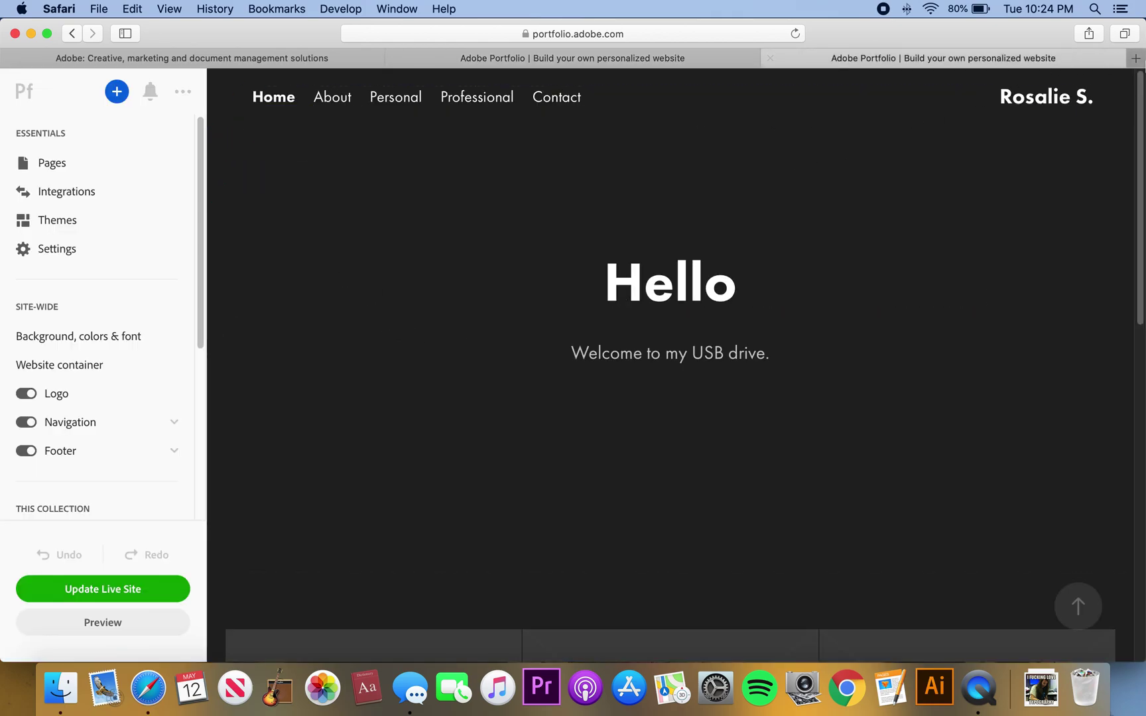
Load the published portfolio site in a new tab and view its About and Personal pages.
click(1135, 58)
text(ros)
key(Return)
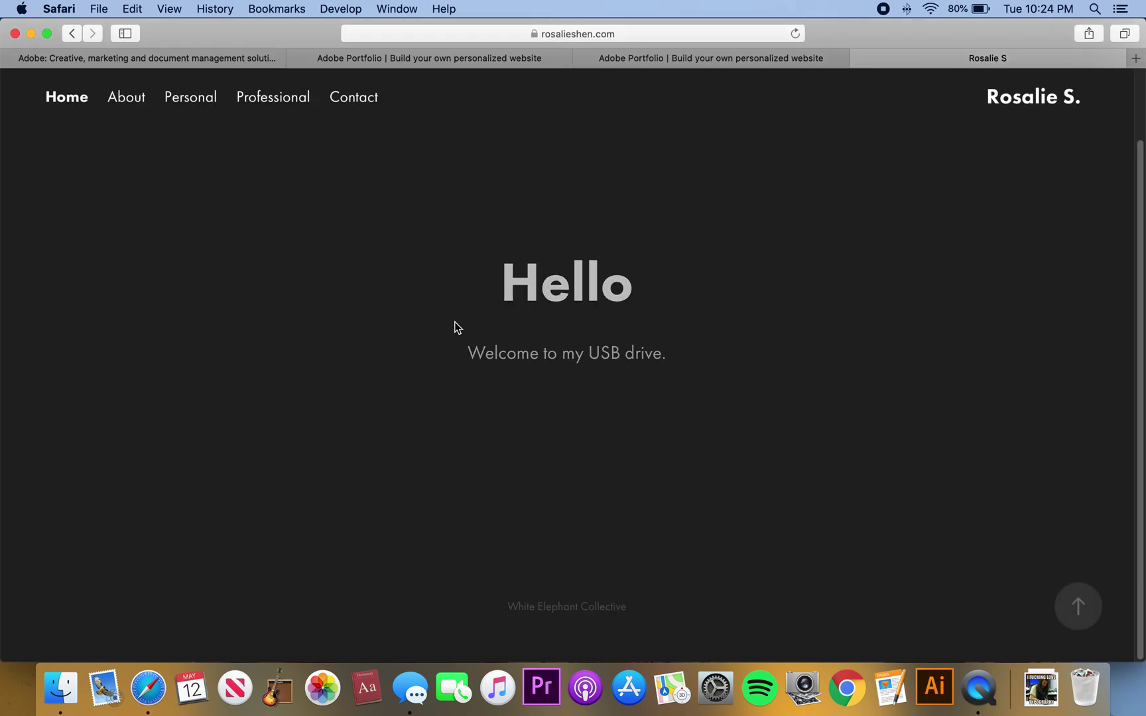
click(132, 101)
scroll(319, 458, down, 5)
scroll(319, 458, up, 3)
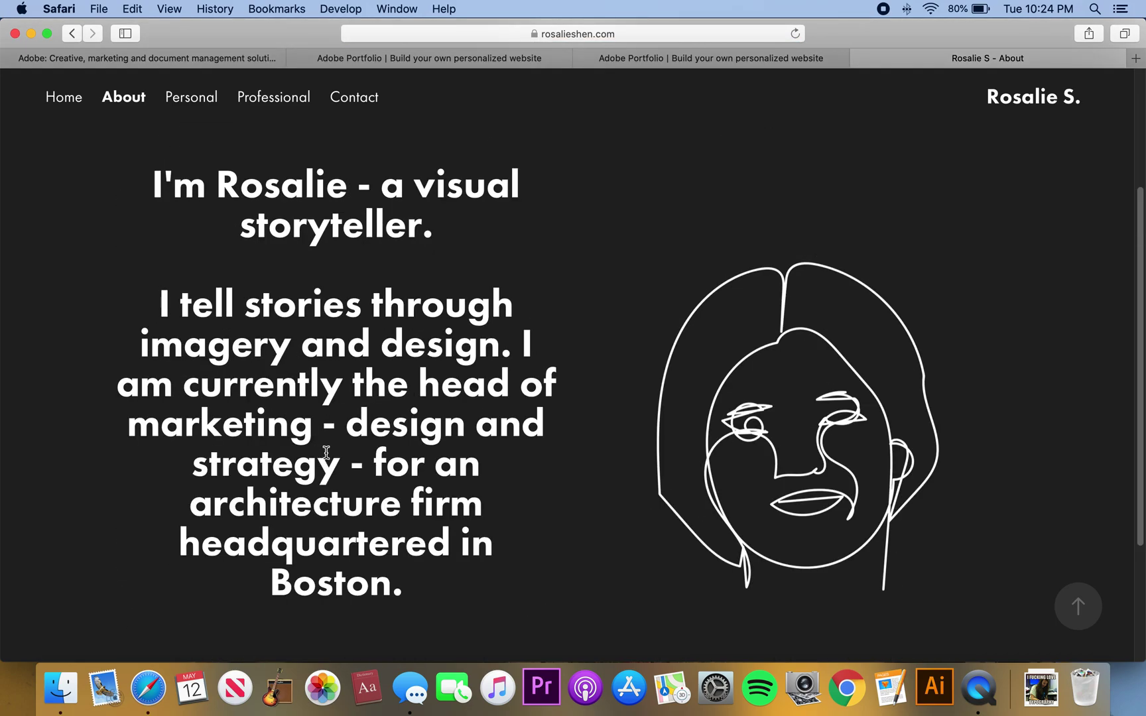
scroll(330, 327, up, 3)
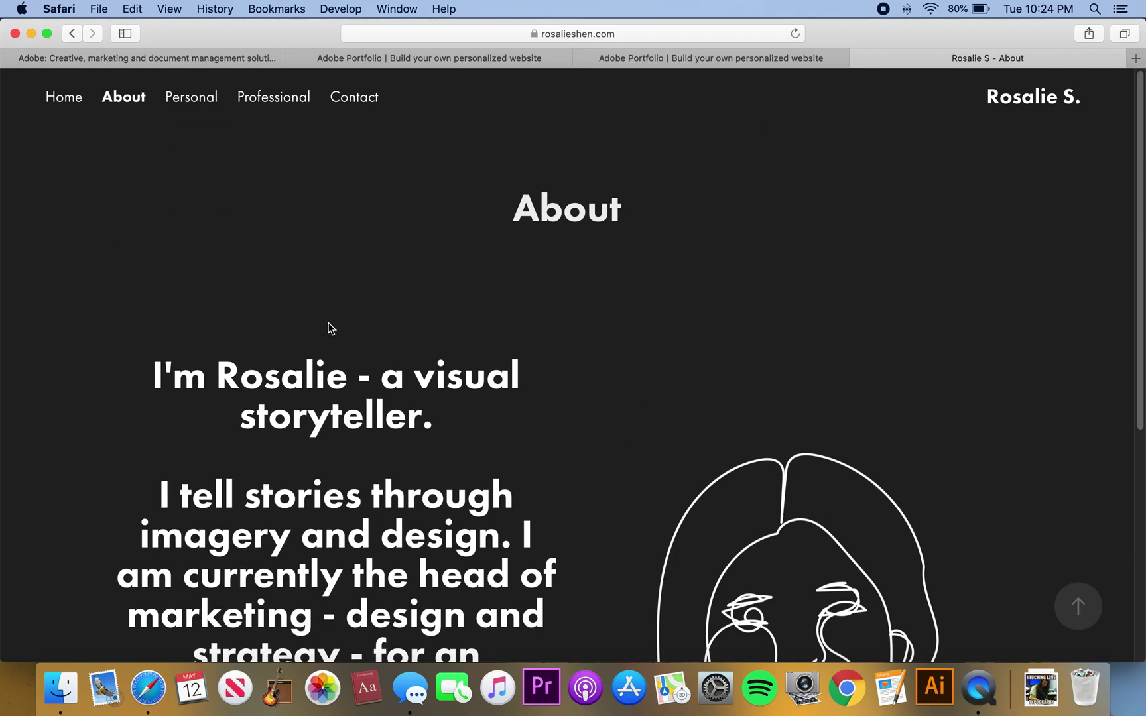
click(185, 101)
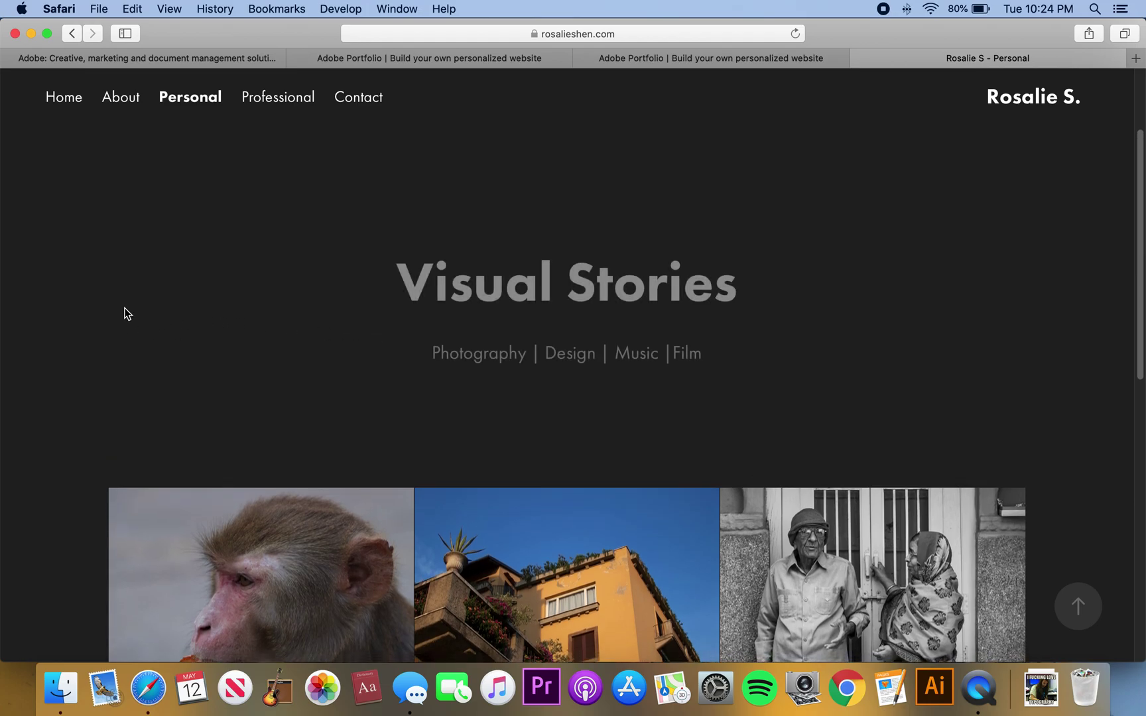
Browse the Photography: India gallery, viewing the cow photo full screen, then return to Personal.
scroll(99, 308, down, 5)
scroll(70, 298, down, 3)
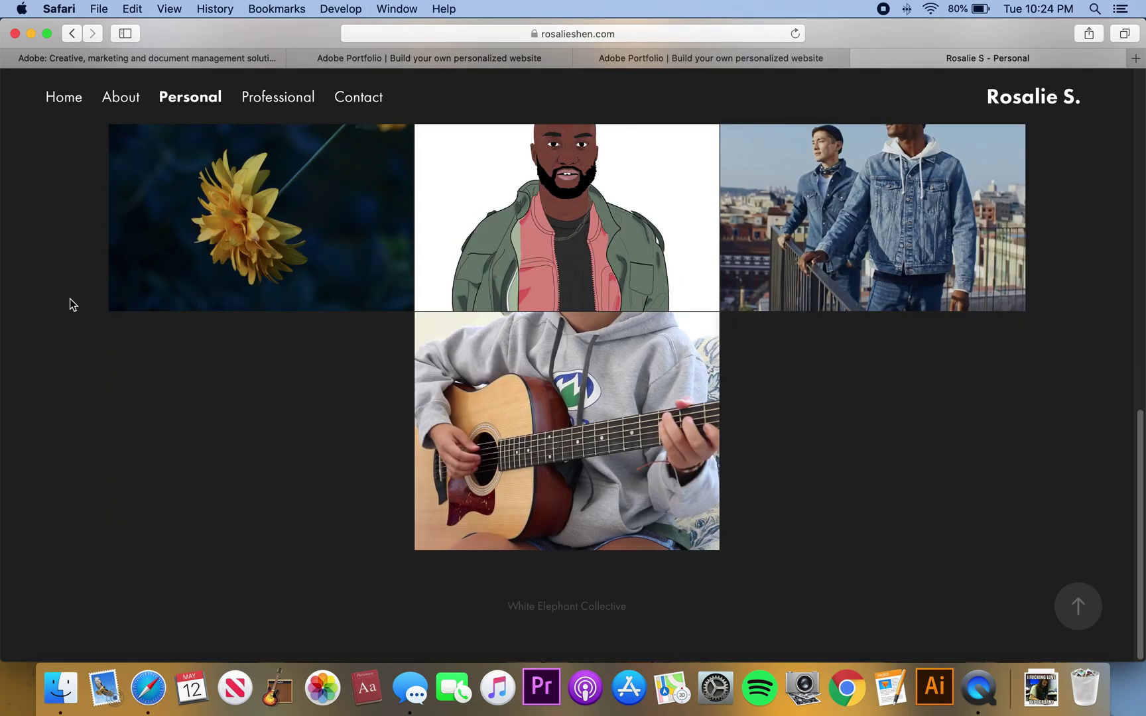
scroll(70, 298, up, 5)
click(247, 321)
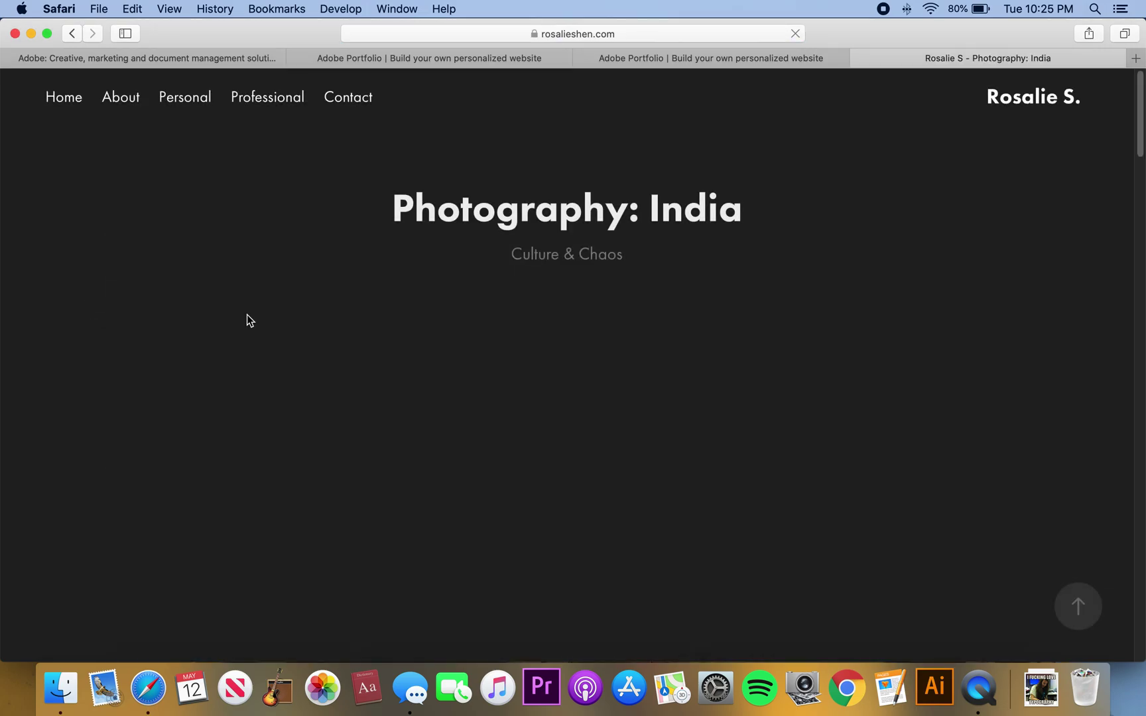
scroll(53, 319, down, 5)
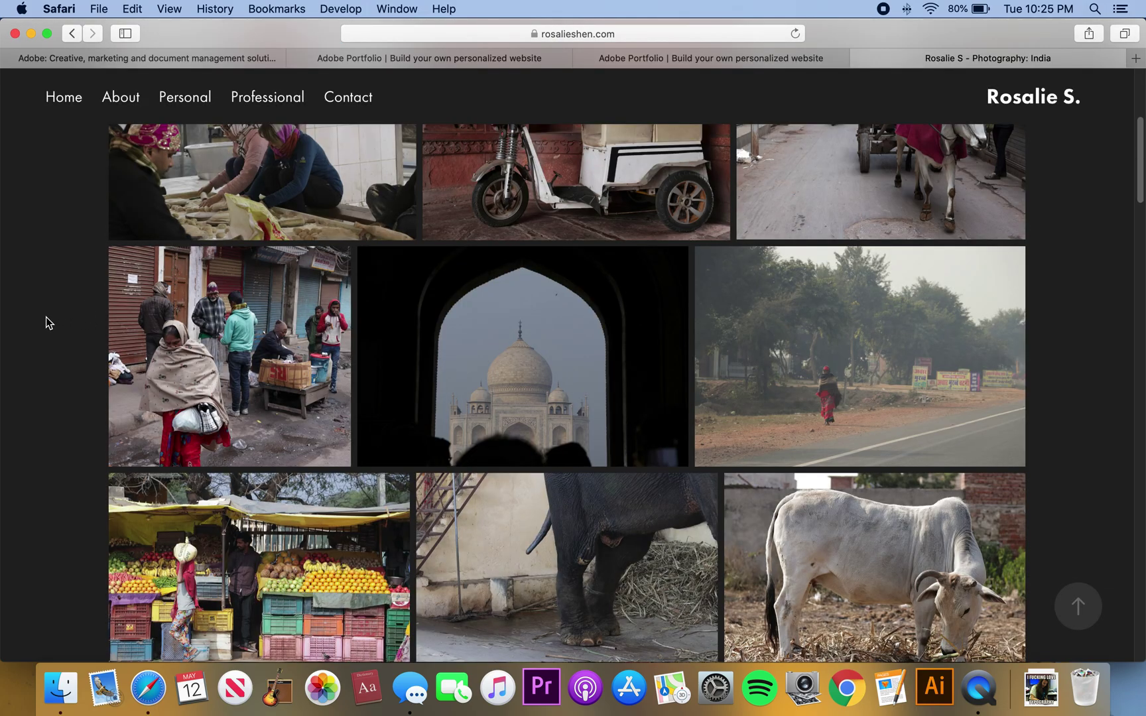
scroll(46, 317, down, 10)
scroll(46, 317, down, 5)
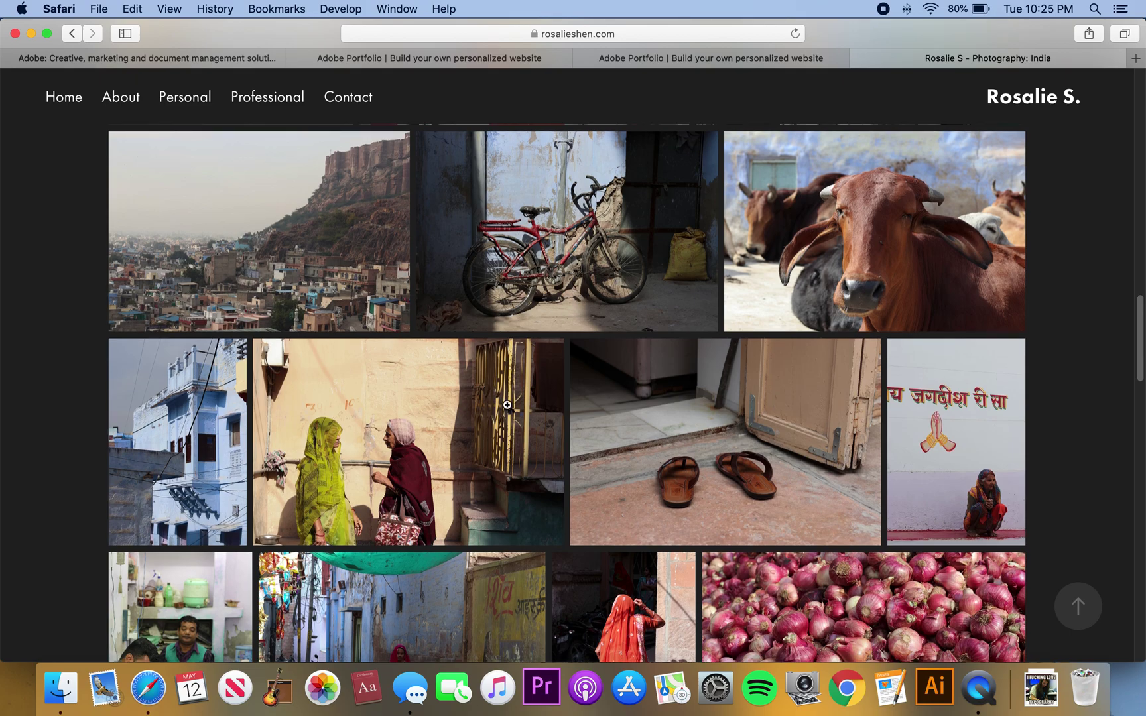
click(848, 258)
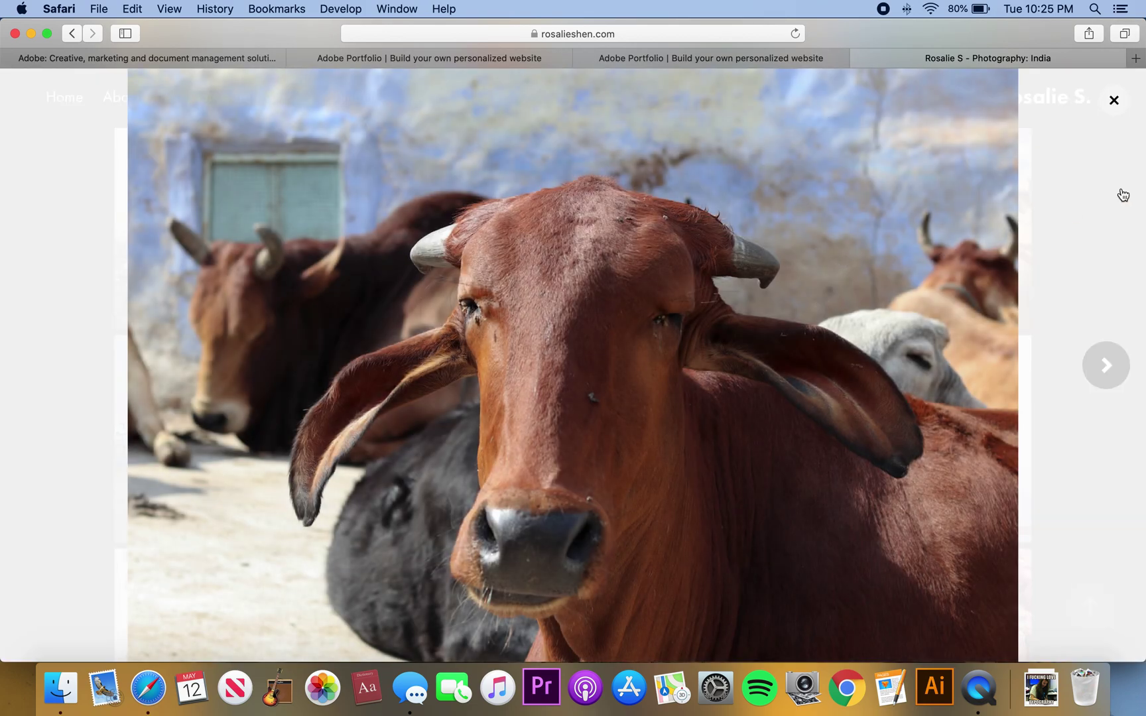
click(1114, 100)
scroll(662, 334, down, 20)
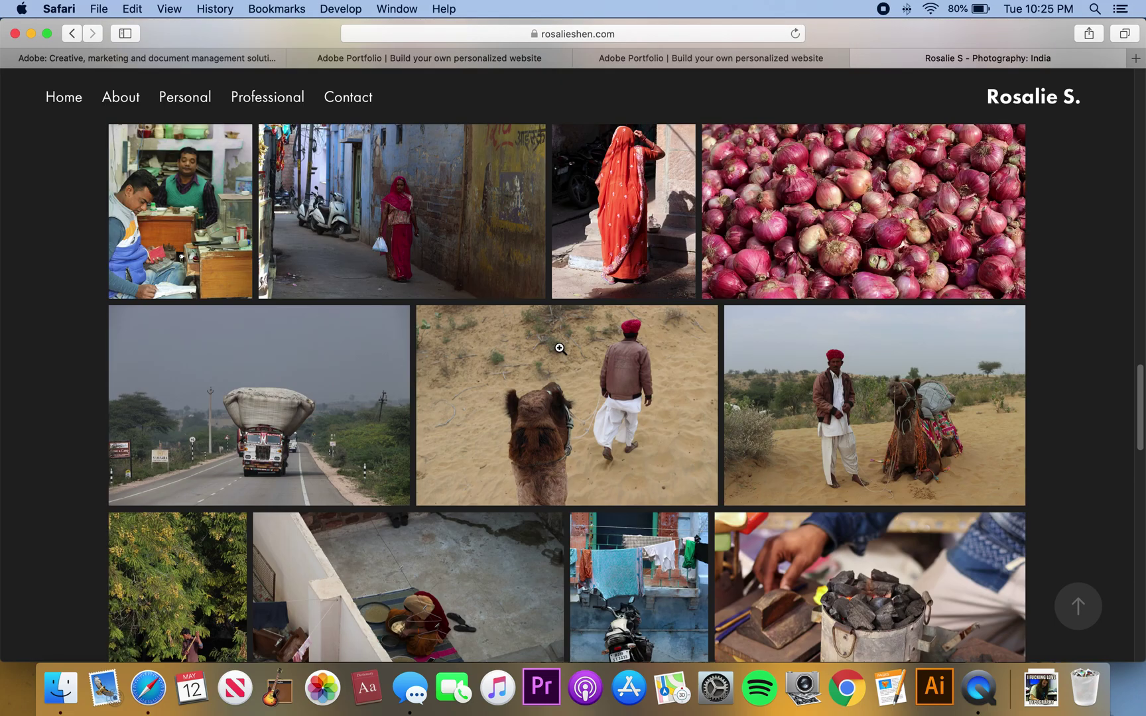
scroll(559, 345, down, 6)
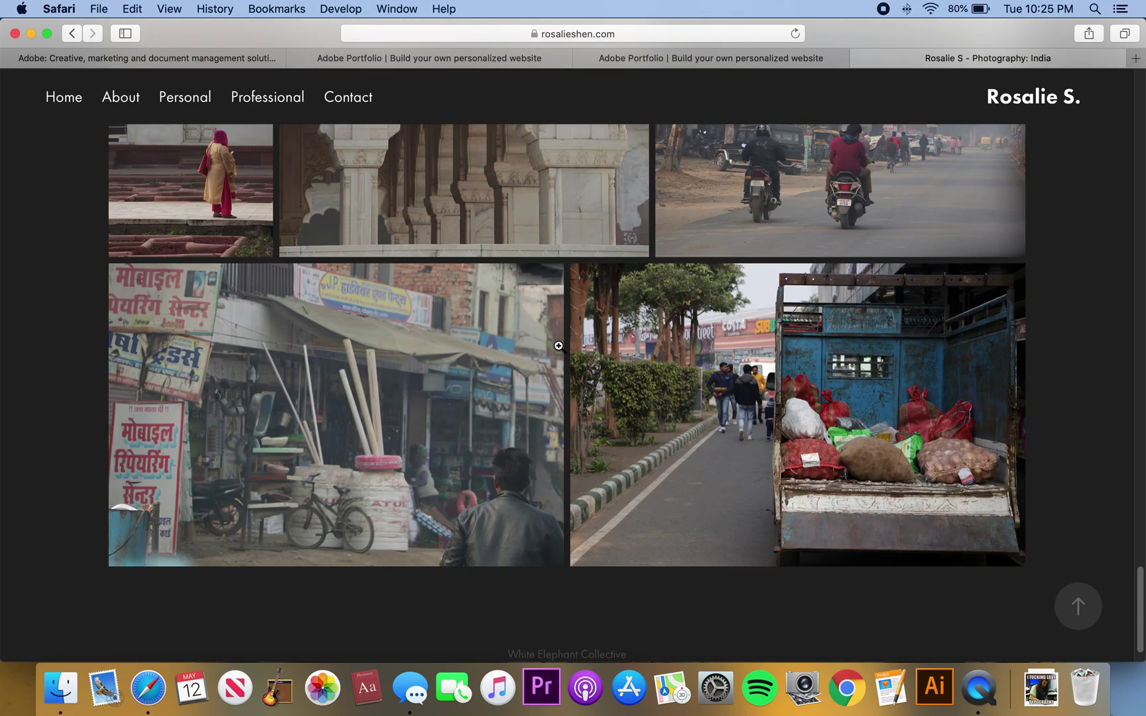
scroll(558, 345, up, 20)
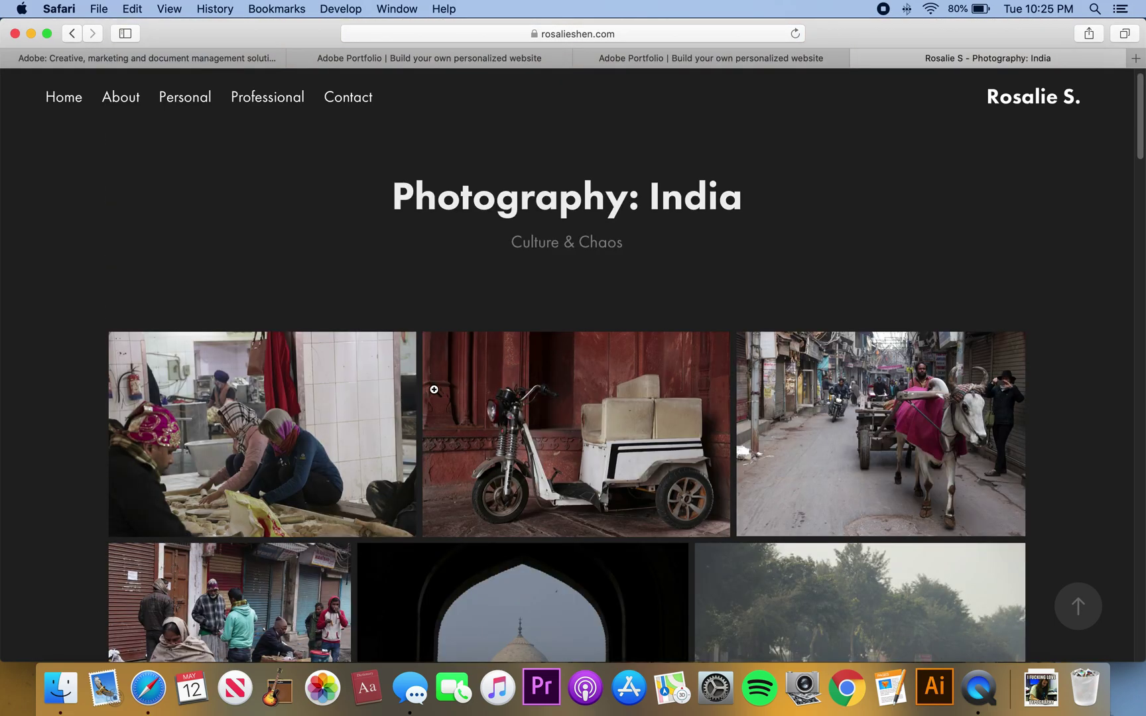
click(187, 103)
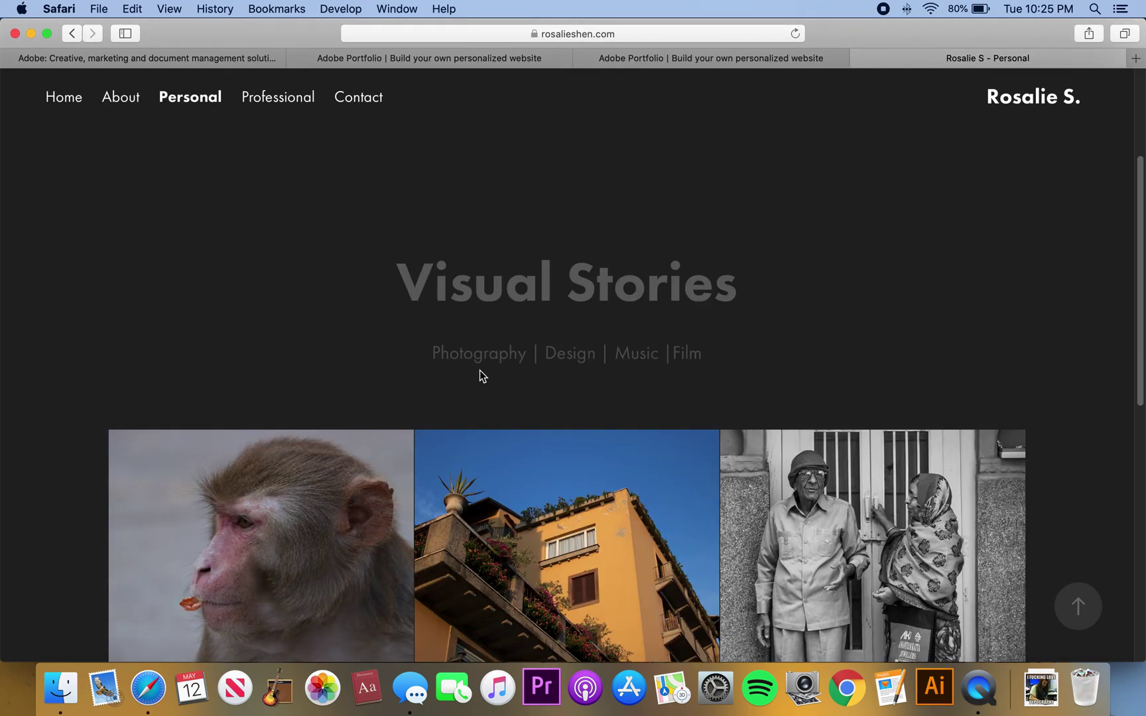
Scroll through the Photography: Europe gallery.
scroll(504, 371, down, 3)
click(546, 363)
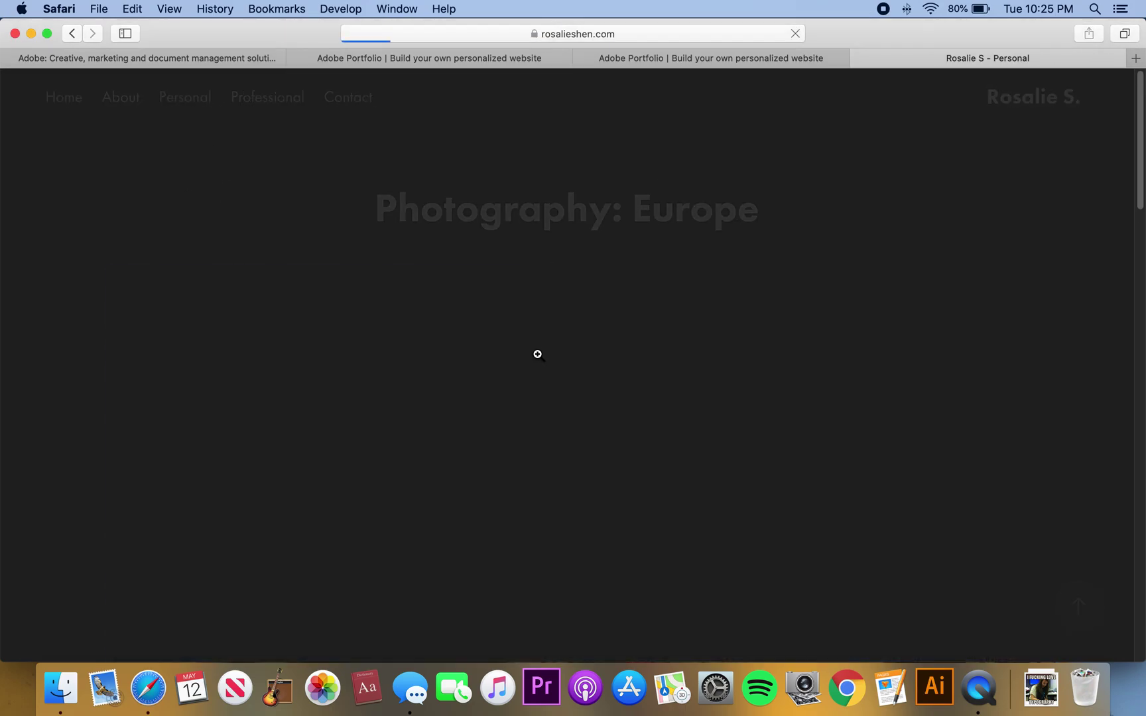
scroll(291, 318, down, 5)
scroll(275, 315, down, 15)
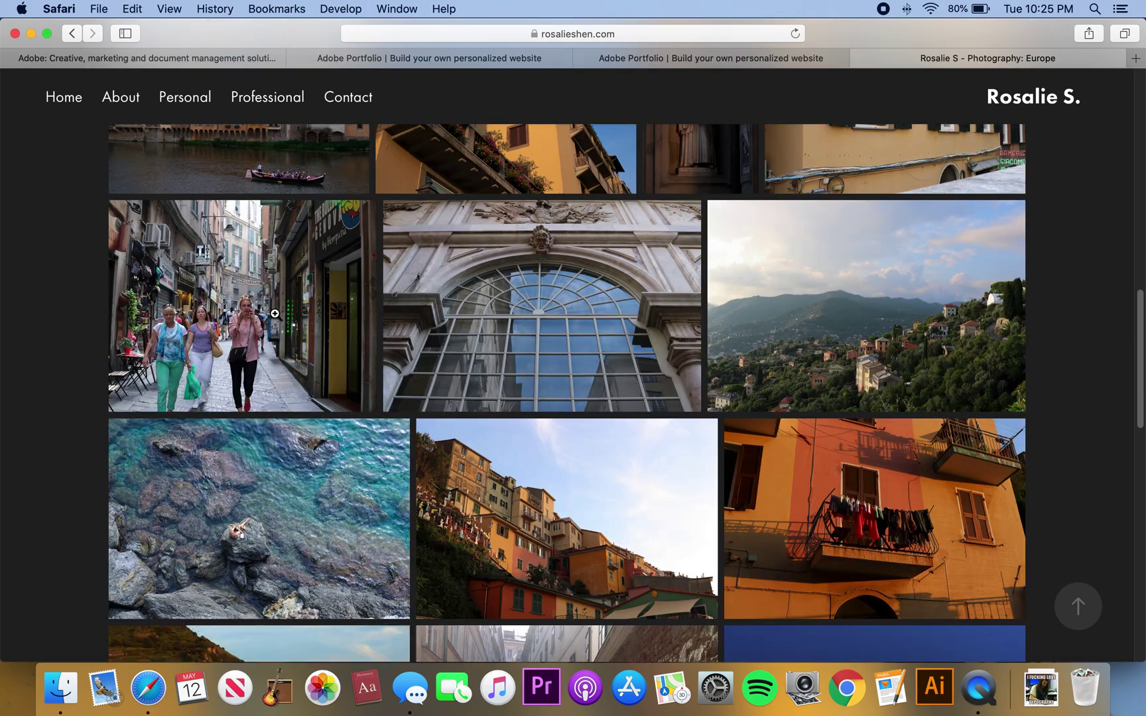
scroll(275, 314, down, 3)
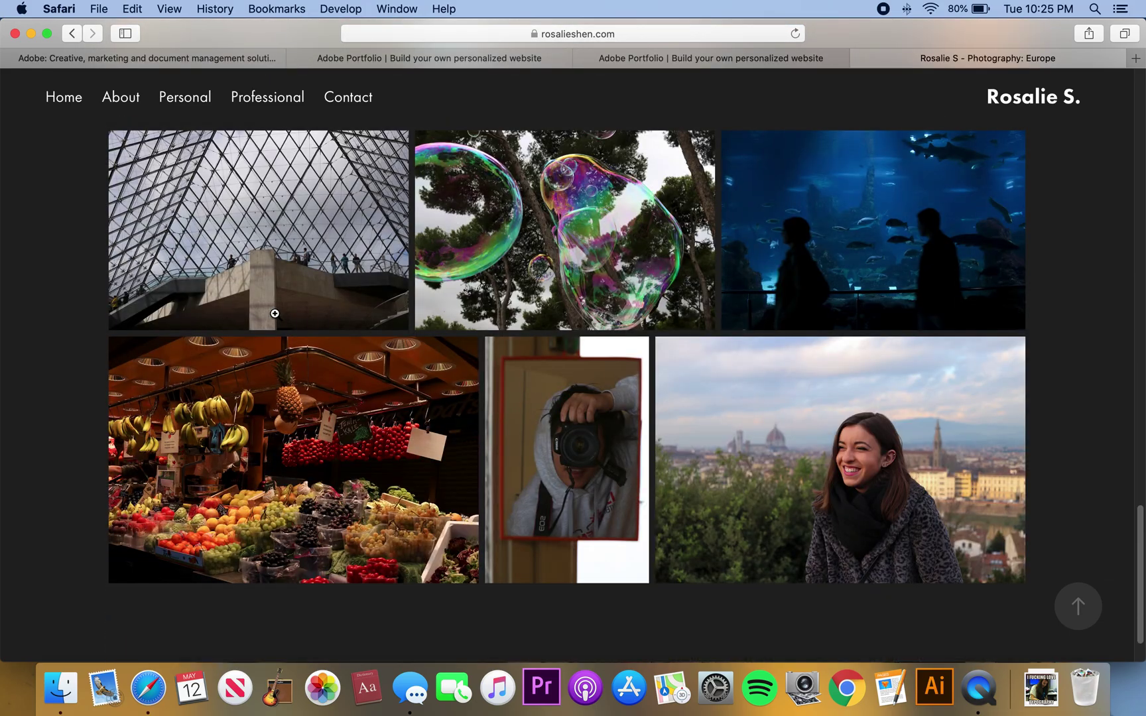
scroll(274, 314, up, 15)
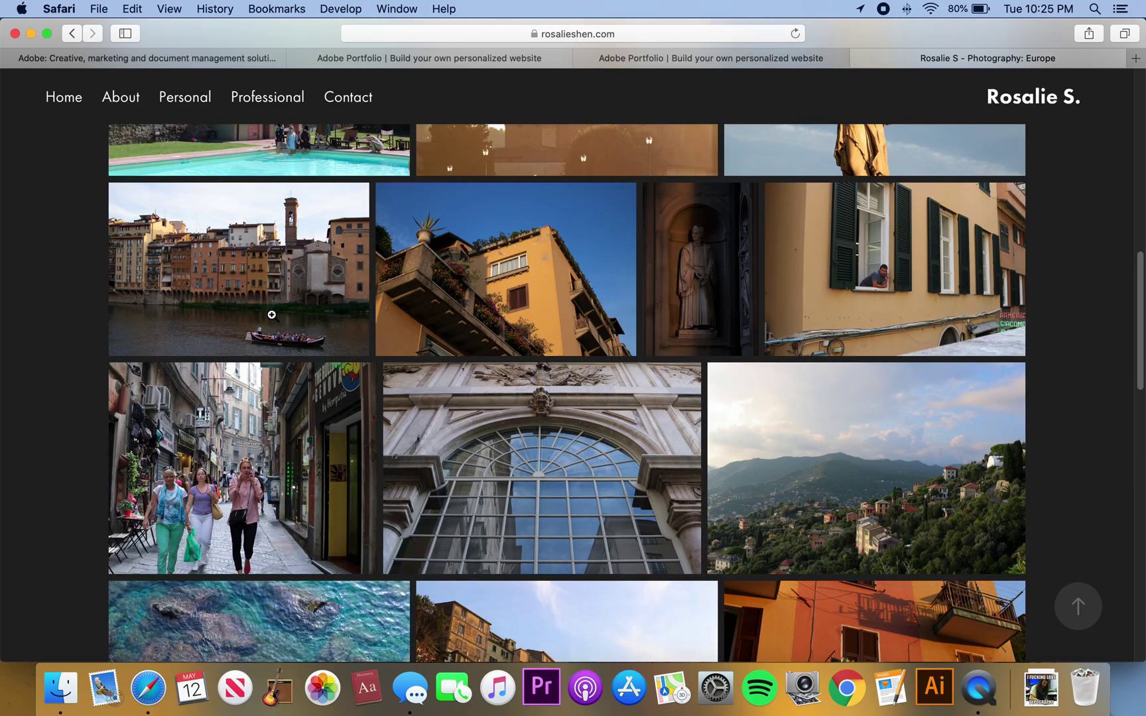
scroll(272, 315, up, 8)
scroll(271, 314, up, 4)
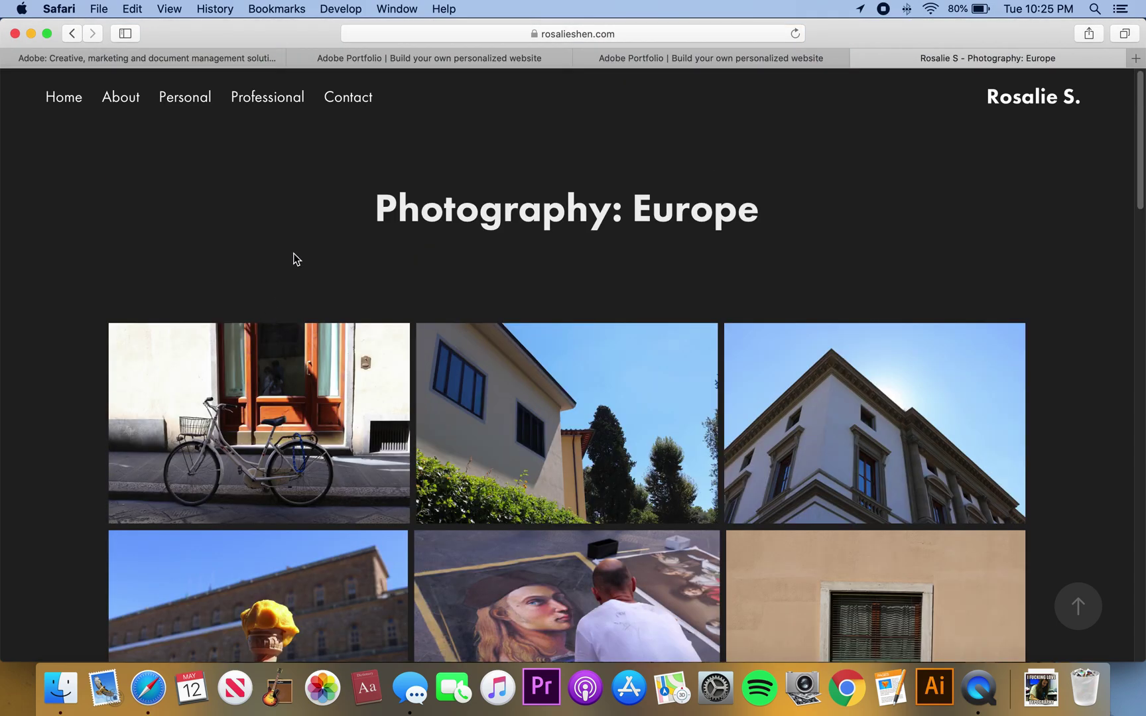
View the Professional Work and Contact pages, then return to the site editor.
click(274, 99)
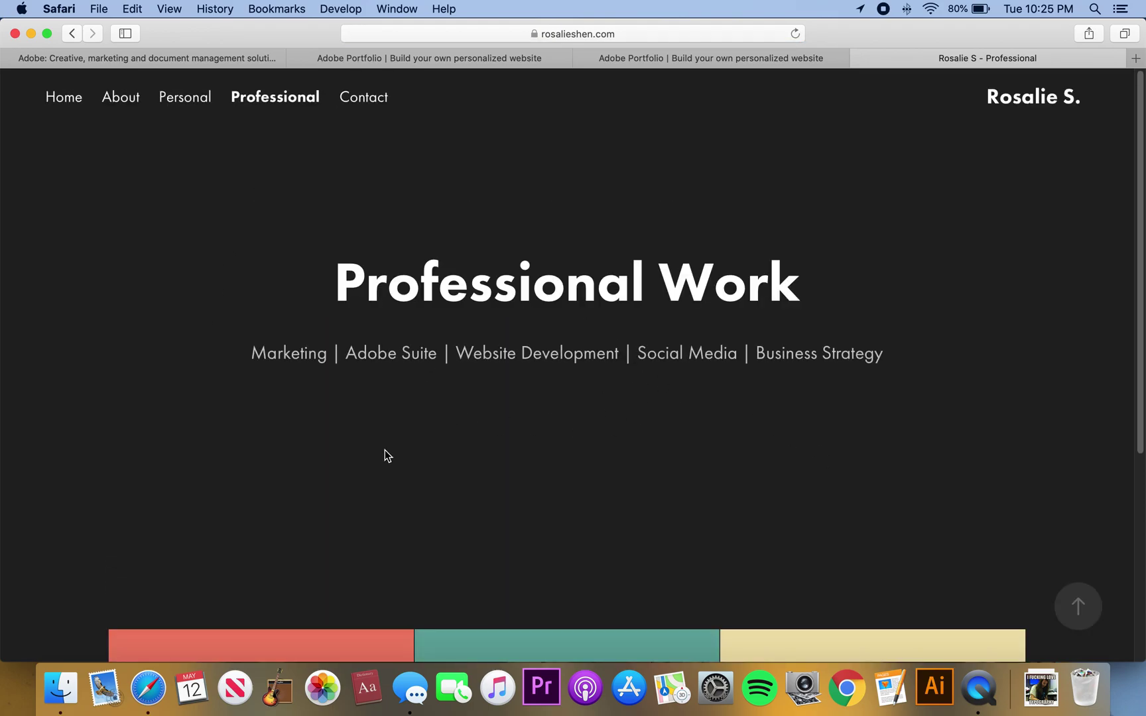
click(366, 97)
scroll(219, 267, down, 3)
scroll(219, 272, up, 3)
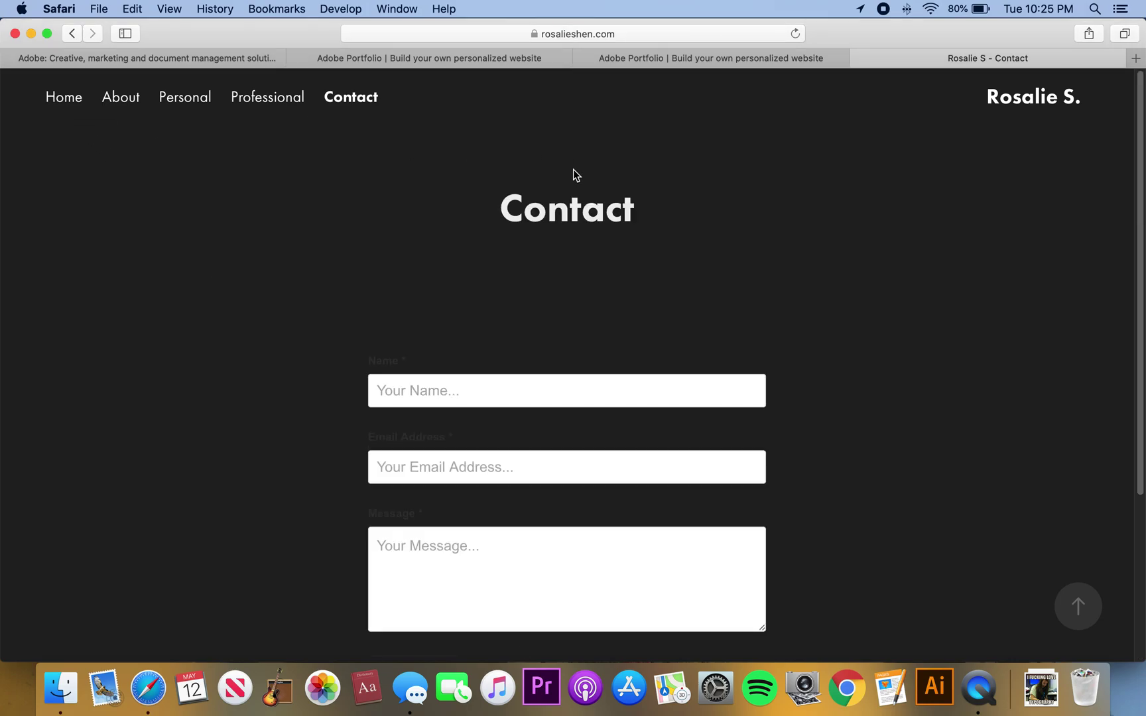
click(616, 57)
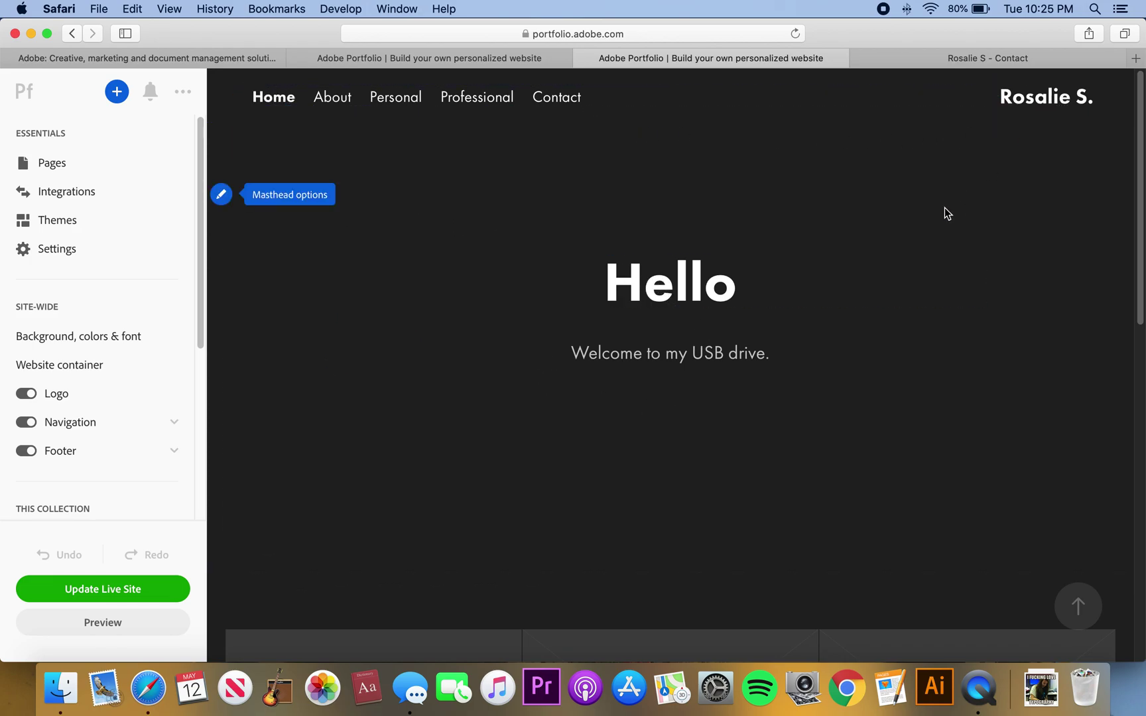
scroll(874, 316, down, 6)
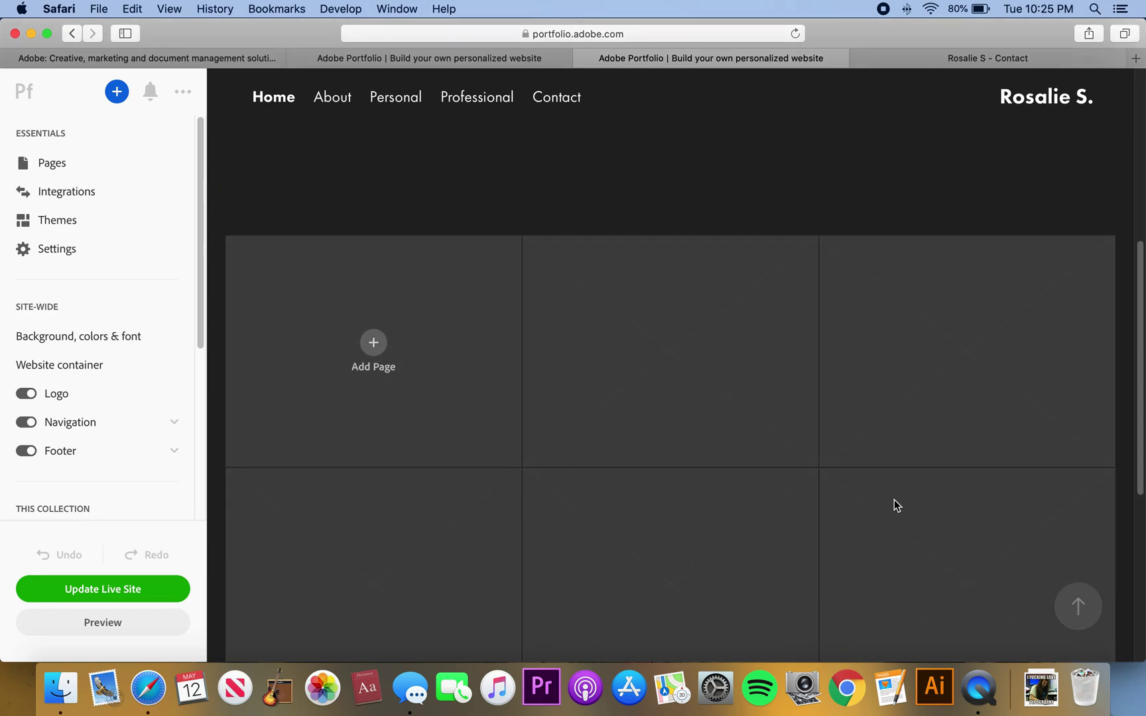
scroll(464, 388, up, 6)
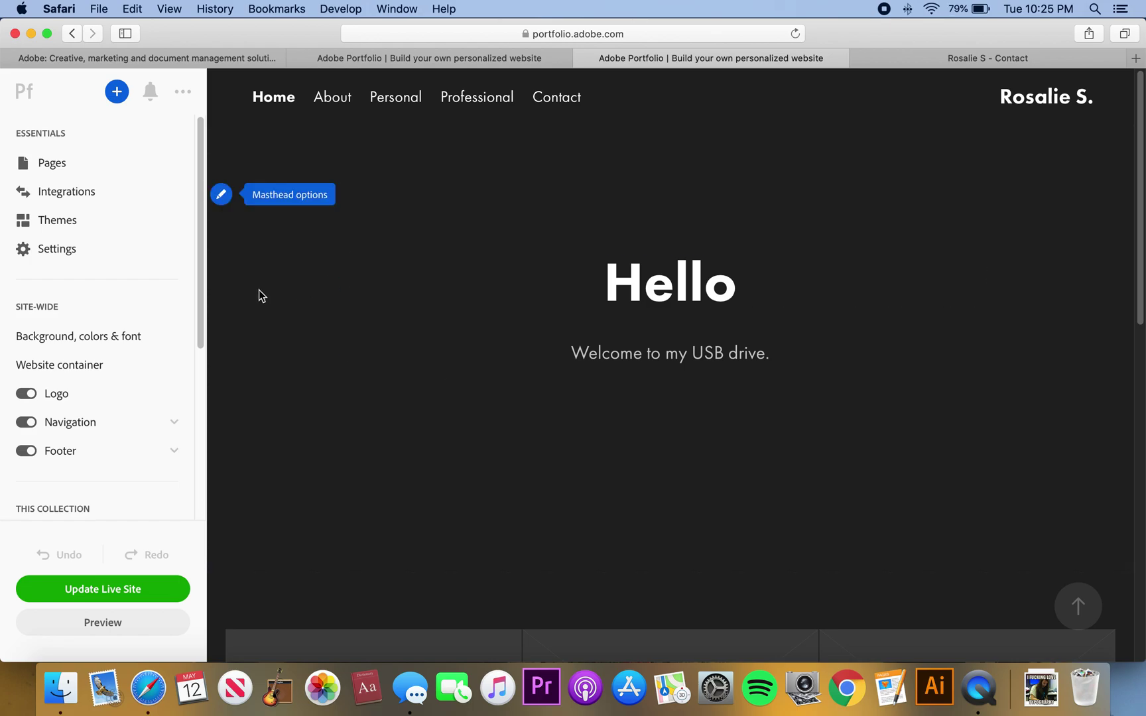
click(93, 164)
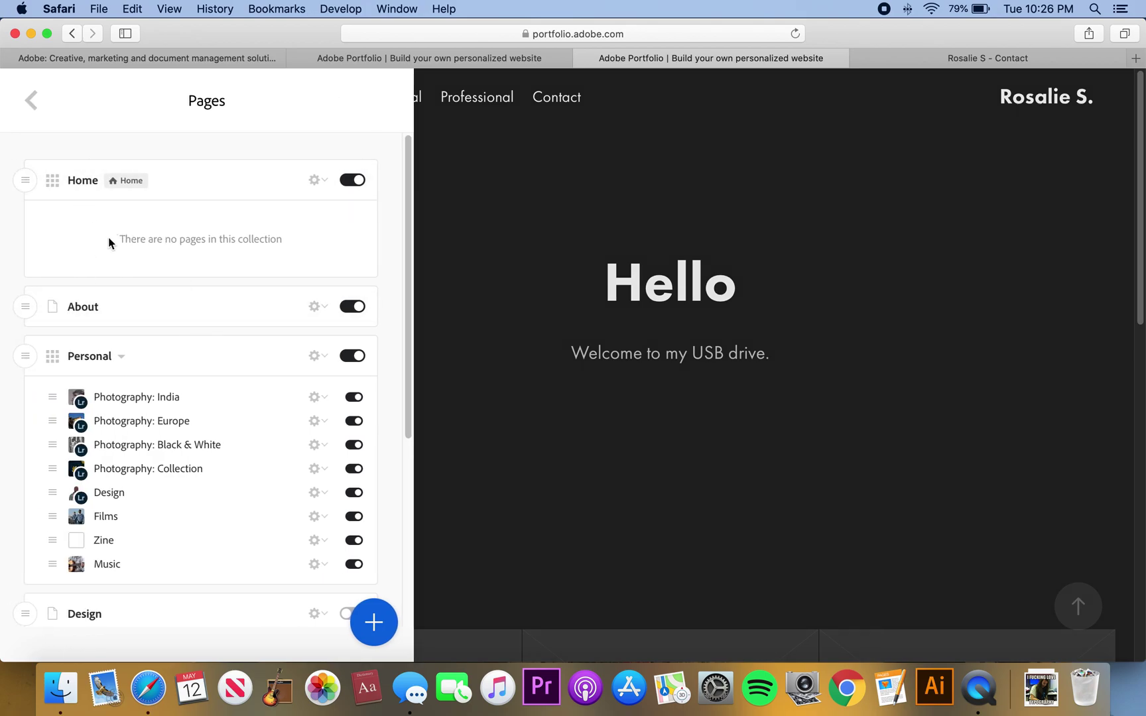
Scroll through the full list of site pages, then go back to the main sidebar.
click(31, 101)
click(83, 160)
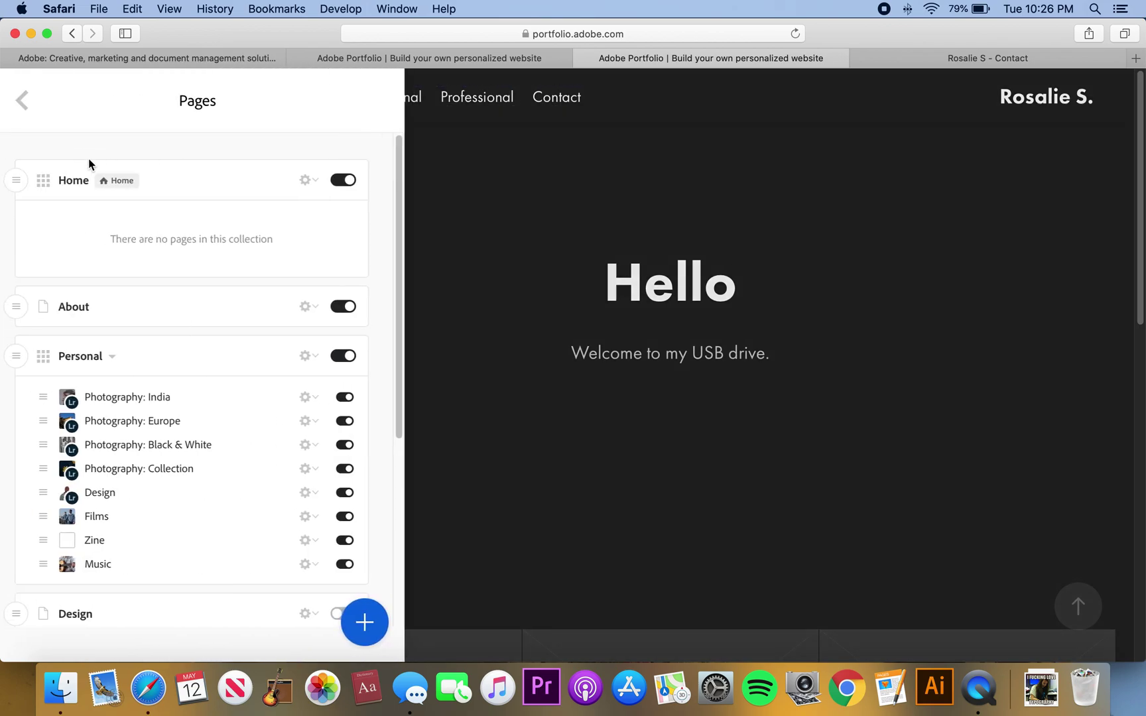
scroll(132, 275, down, 2)
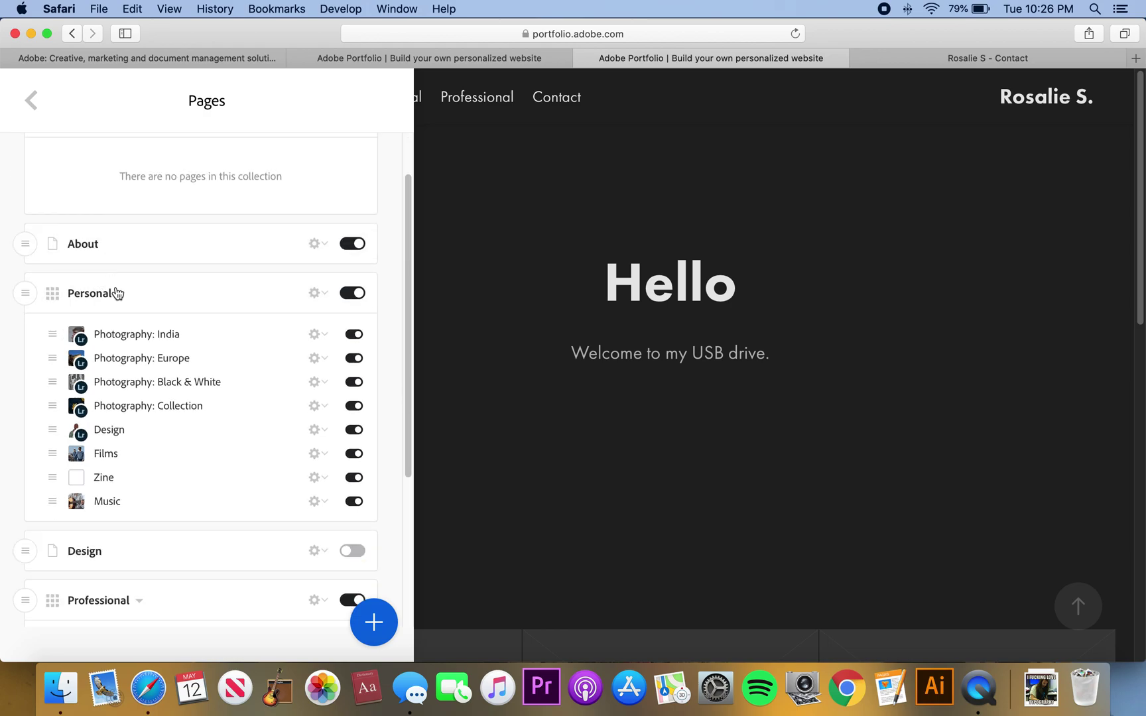
scroll(136, 278, down, 1)
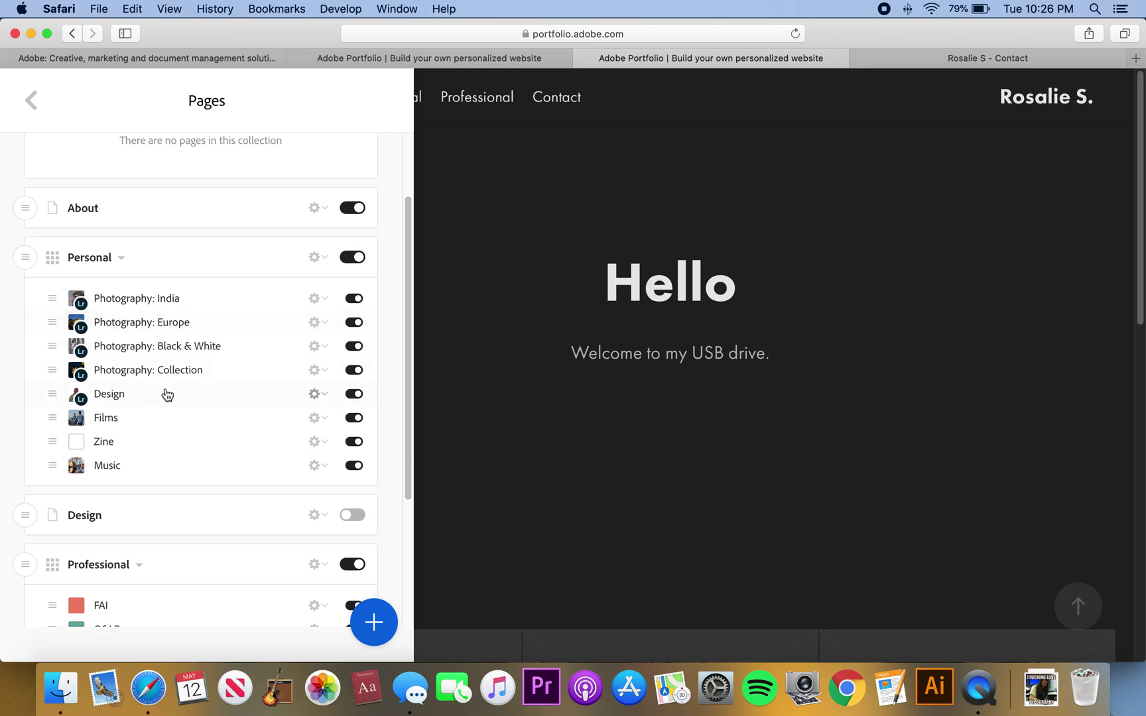
scroll(176, 394, down, 1)
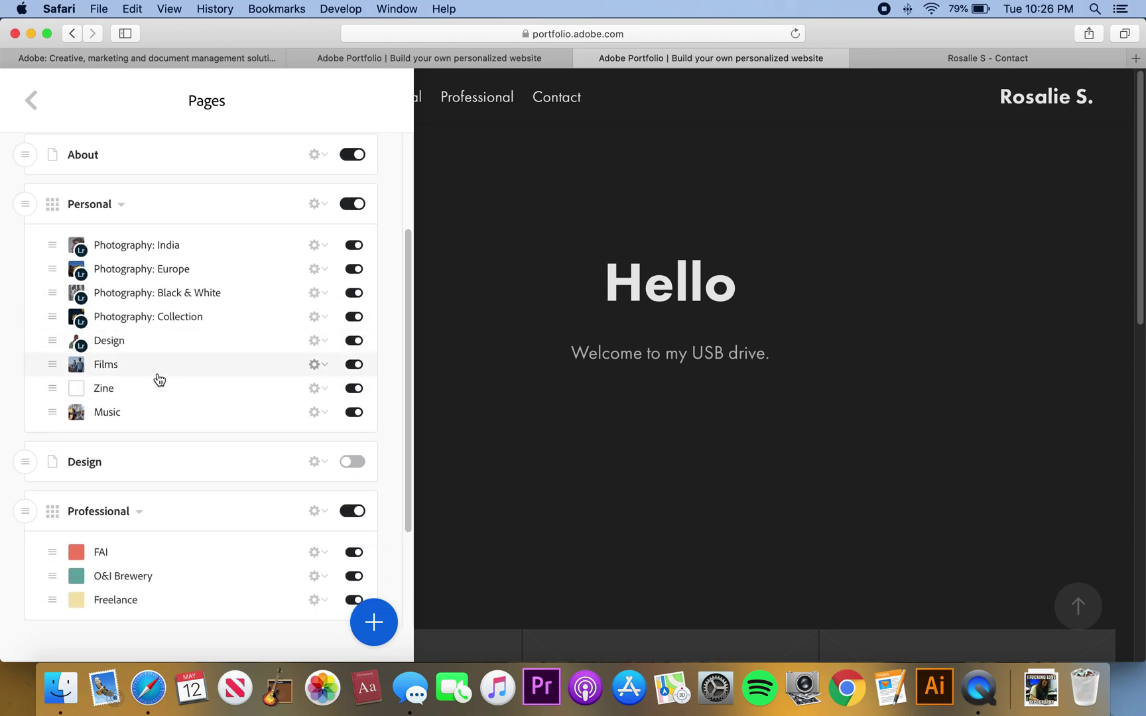
scroll(159, 379, down, 2)
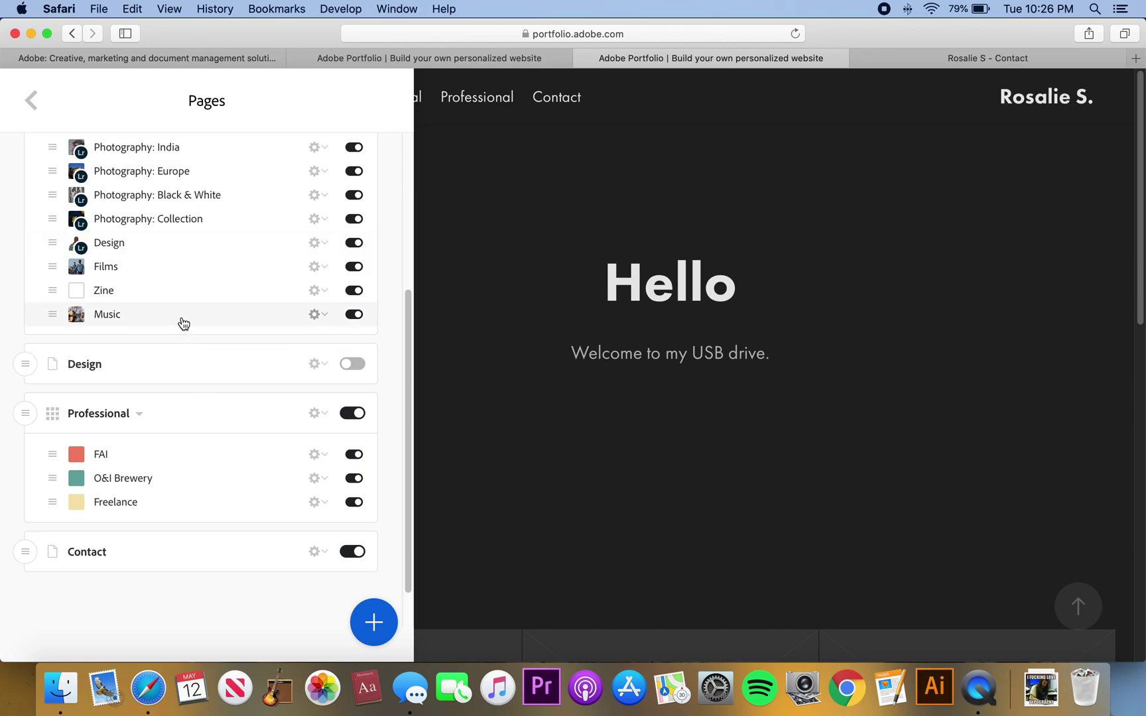
scroll(156, 383, down, 1)
scroll(152, 385, down, 2)
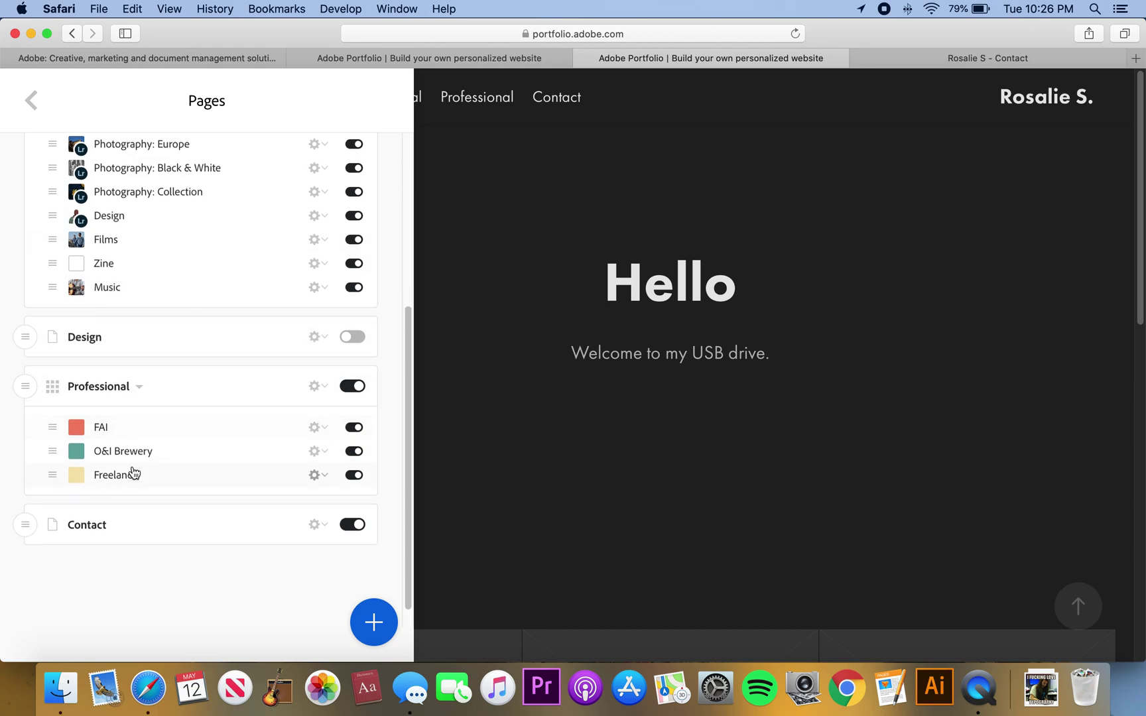
scroll(222, 453, up, 10)
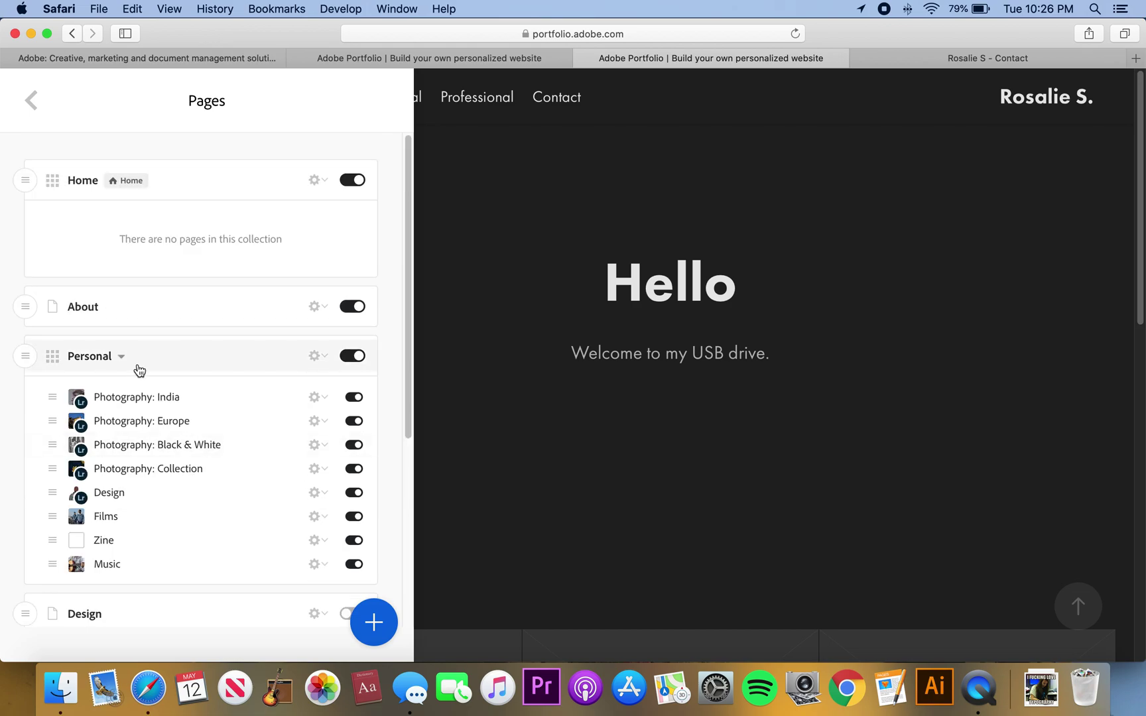
click(35, 99)
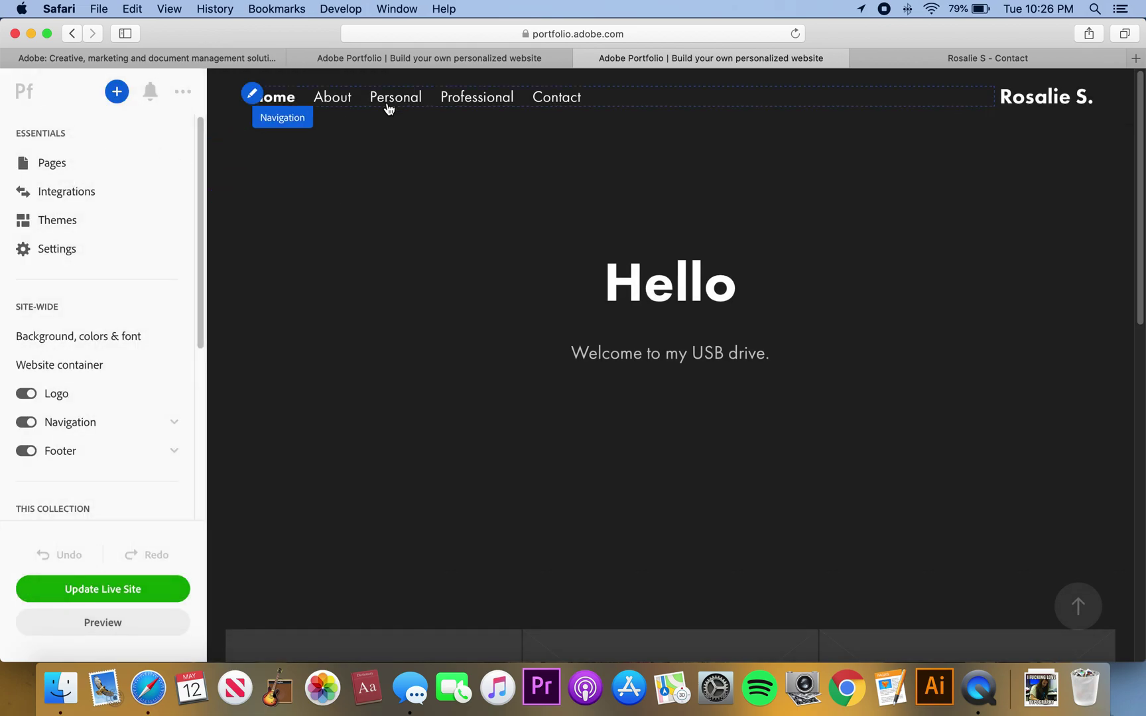
View the About page's bio, then bring up the alternative themes with Marta current.
click(337, 98)
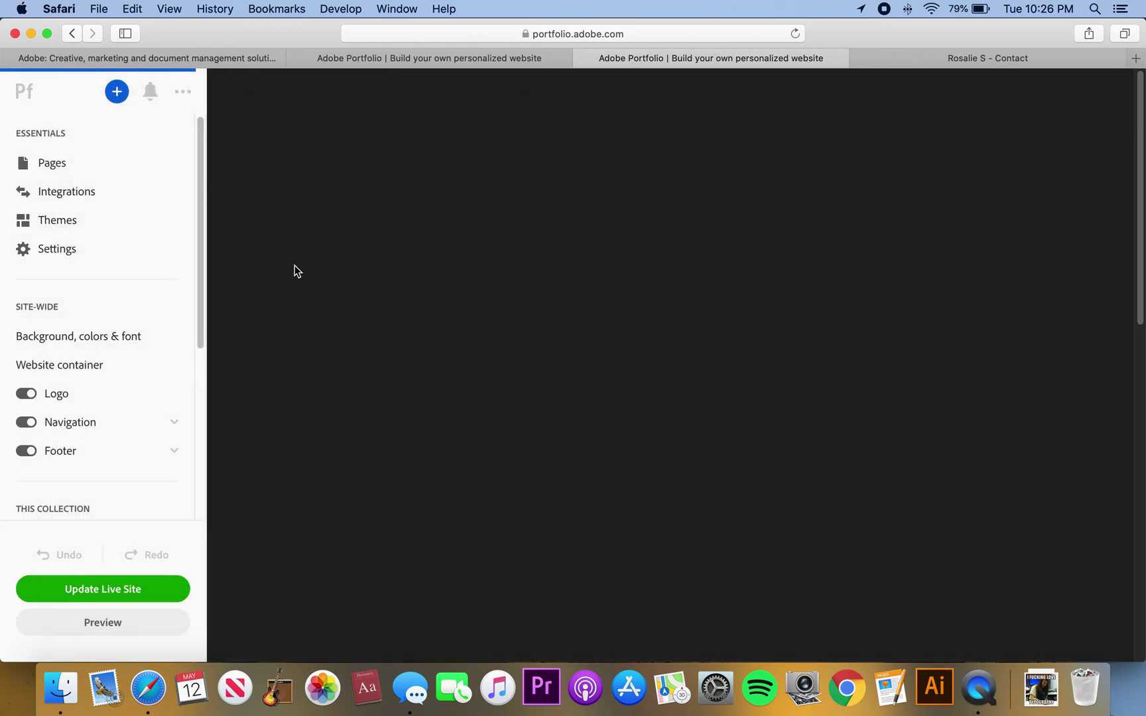
scroll(325, 361, down, 4)
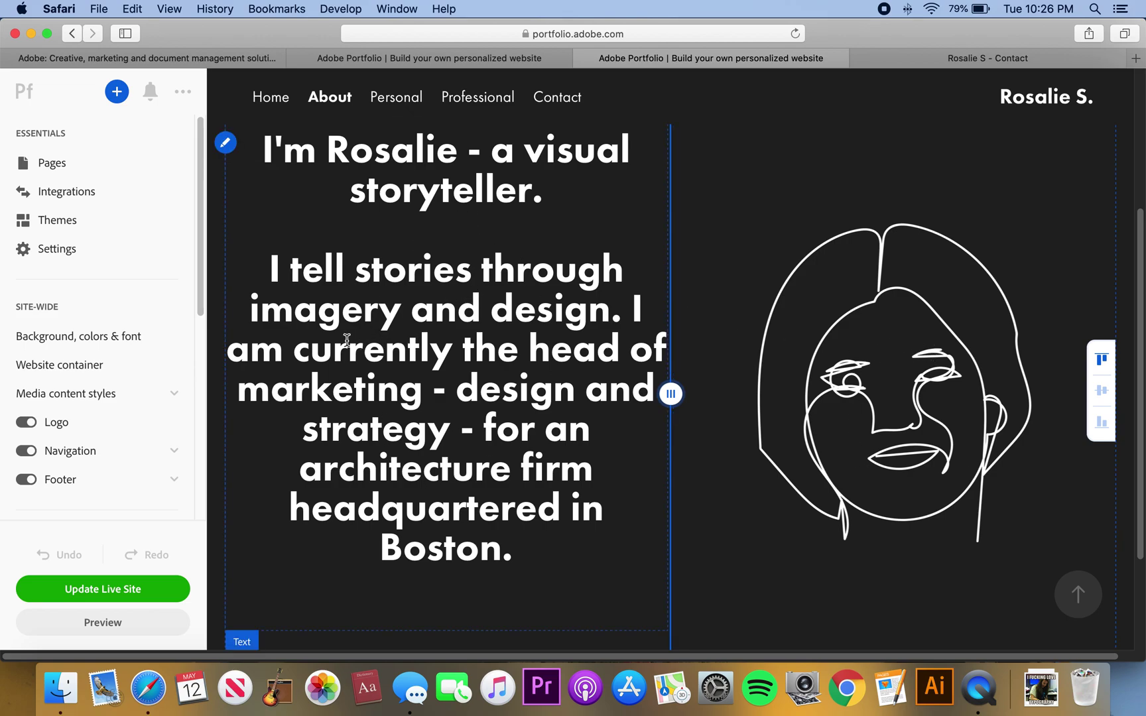
click(66, 220)
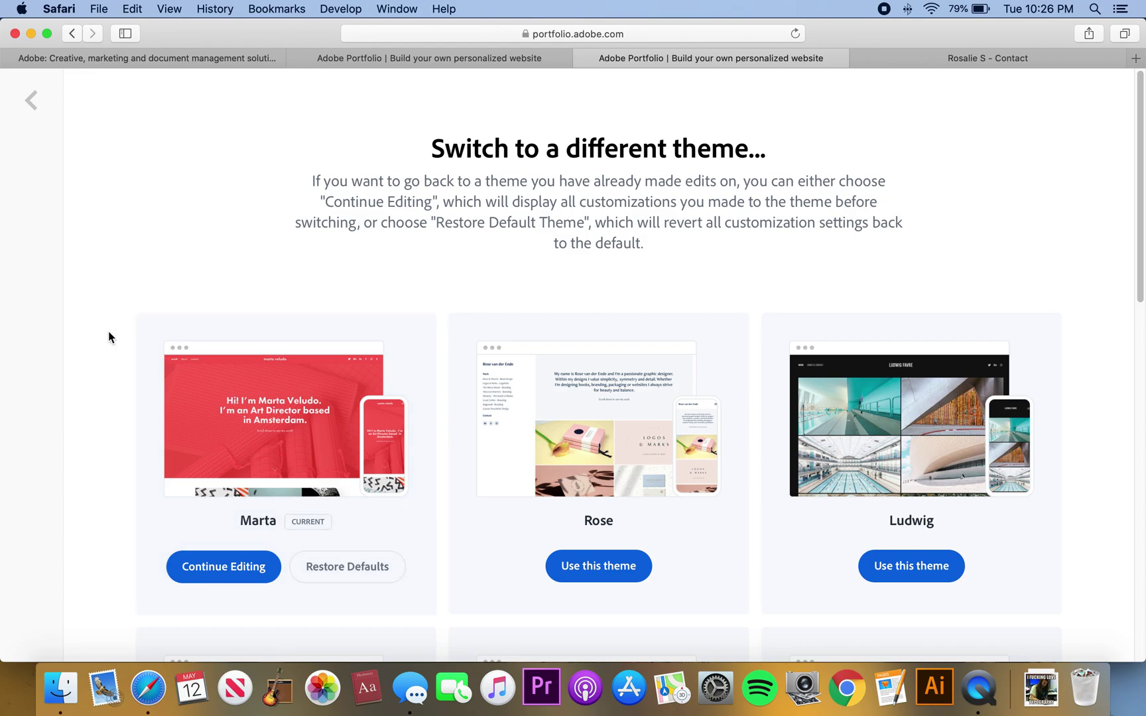
Scroll through the theme grid to compare Marta with Rose, Ludwig and others.
scroll(110, 334, down, 5)
scroll(108, 336, down, 6)
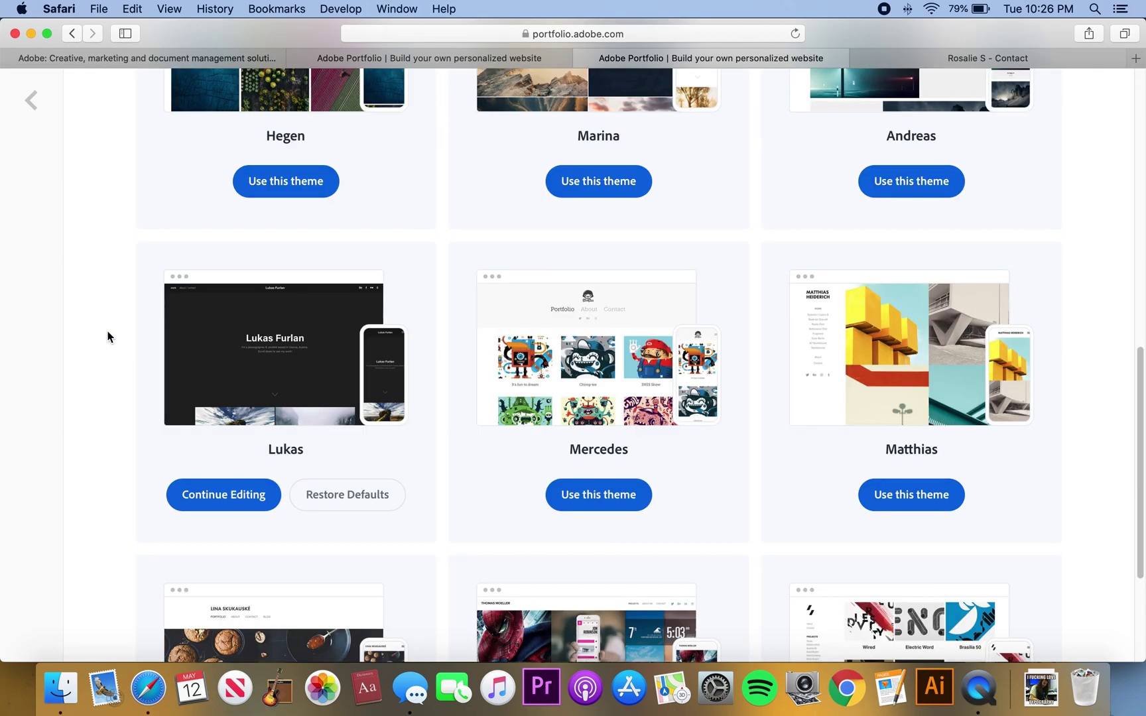
scroll(108, 336, down, 3)
scroll(109, 336, down, 1)
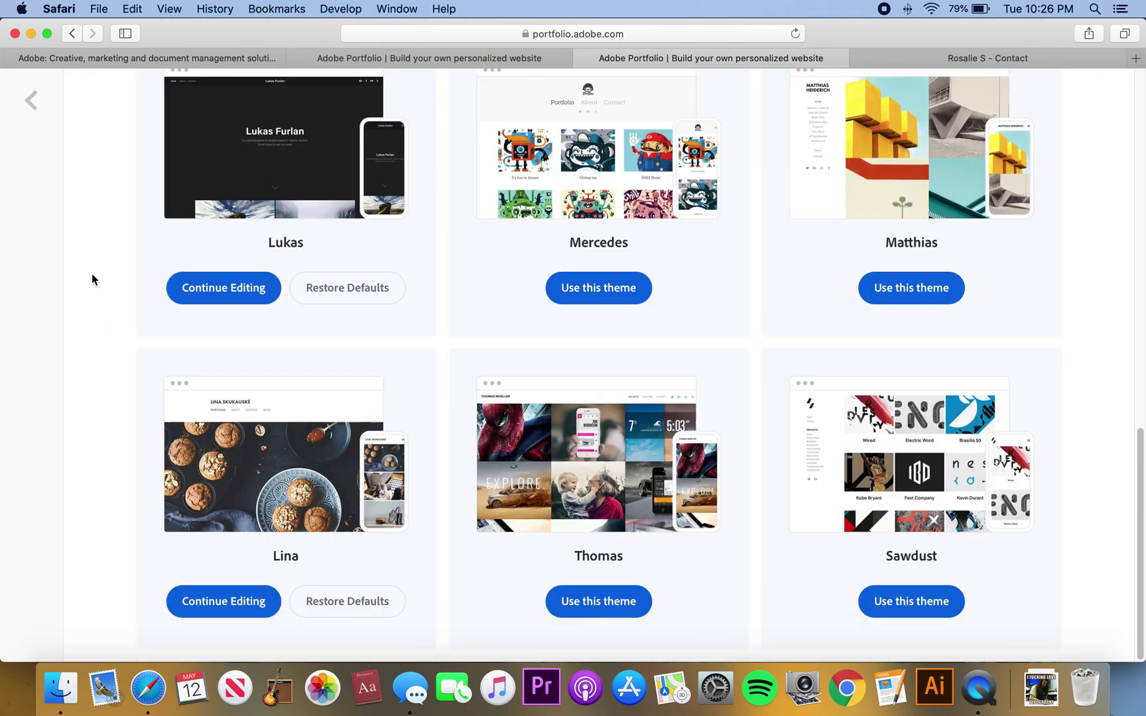
scroll(77, 289, up, 7)
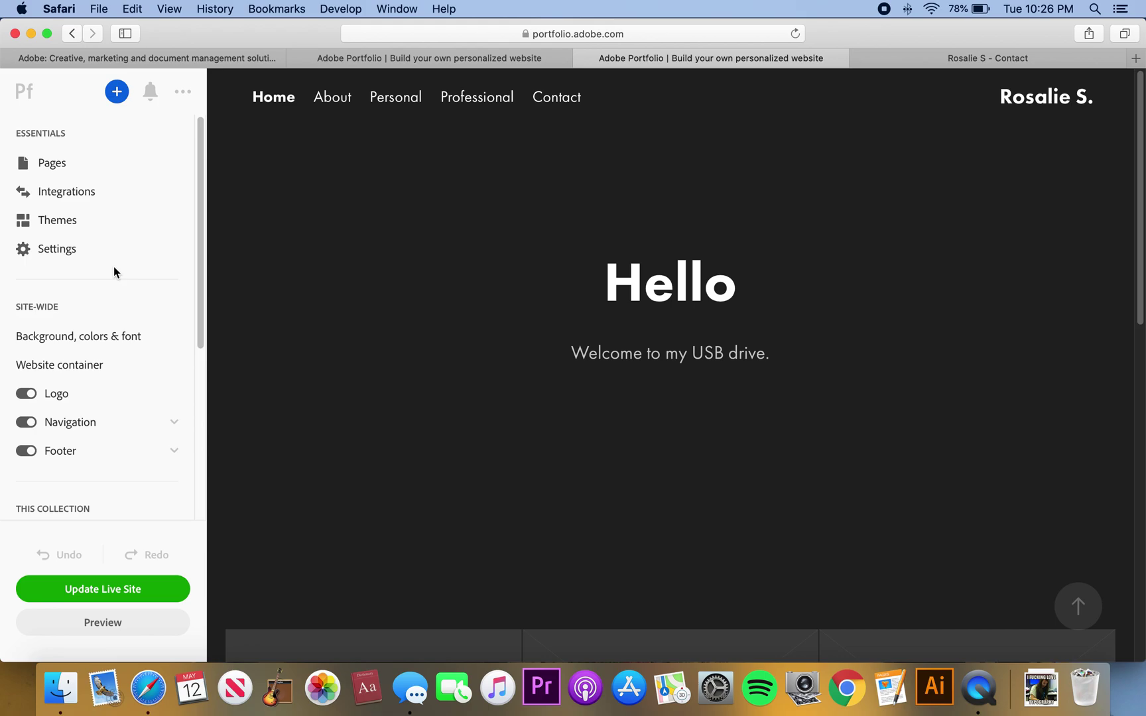
click(96, 256)
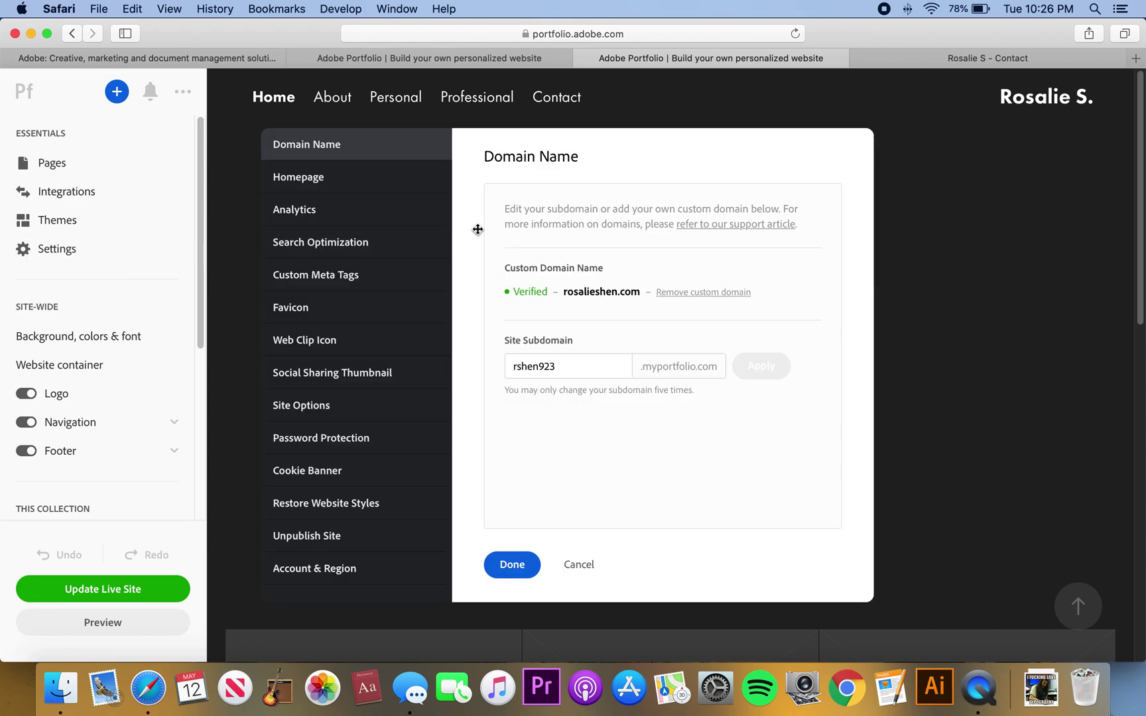
click(350, 183)
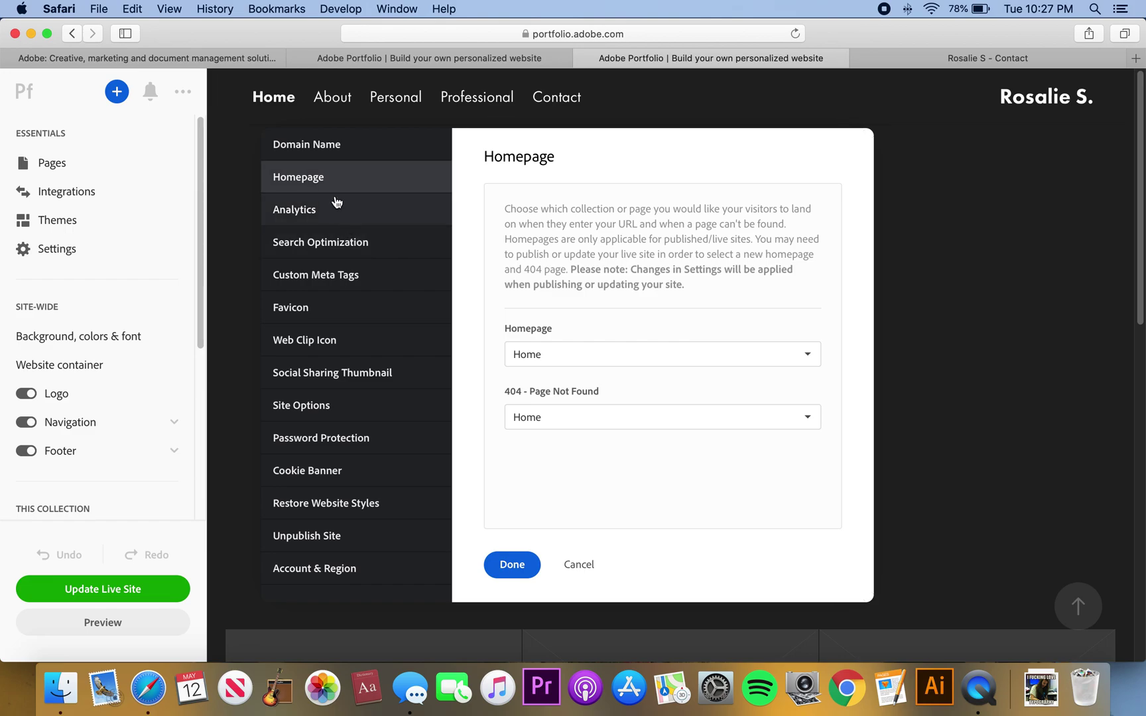
click(337, 212)
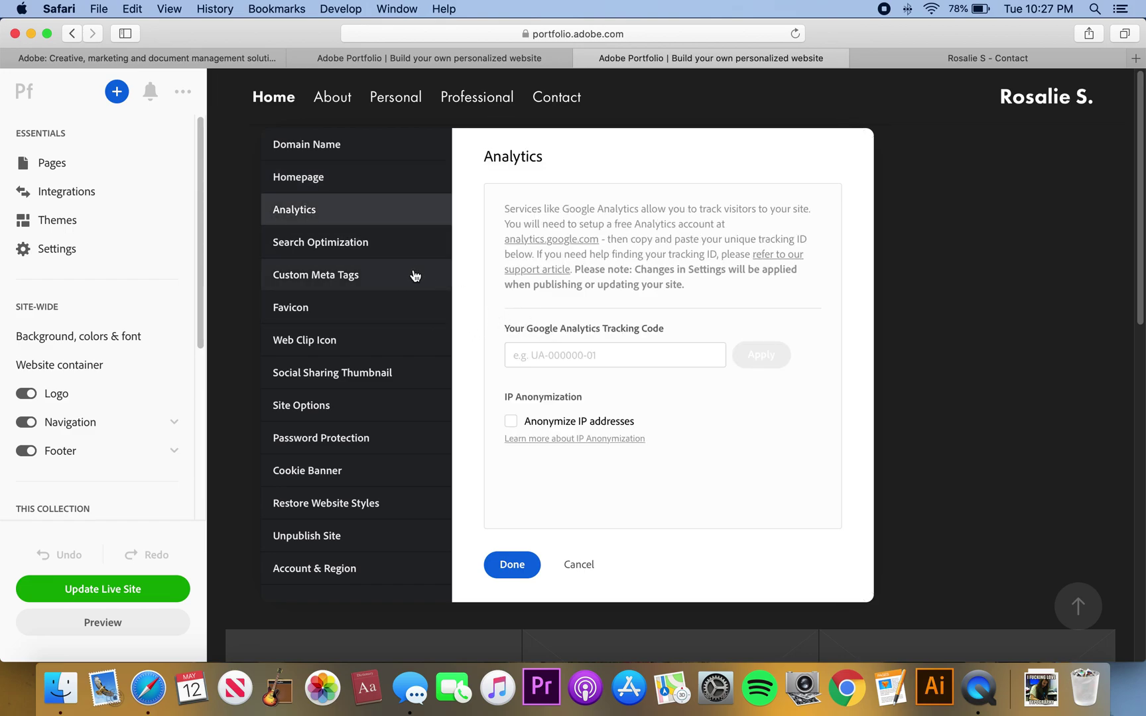
click(344, 250)
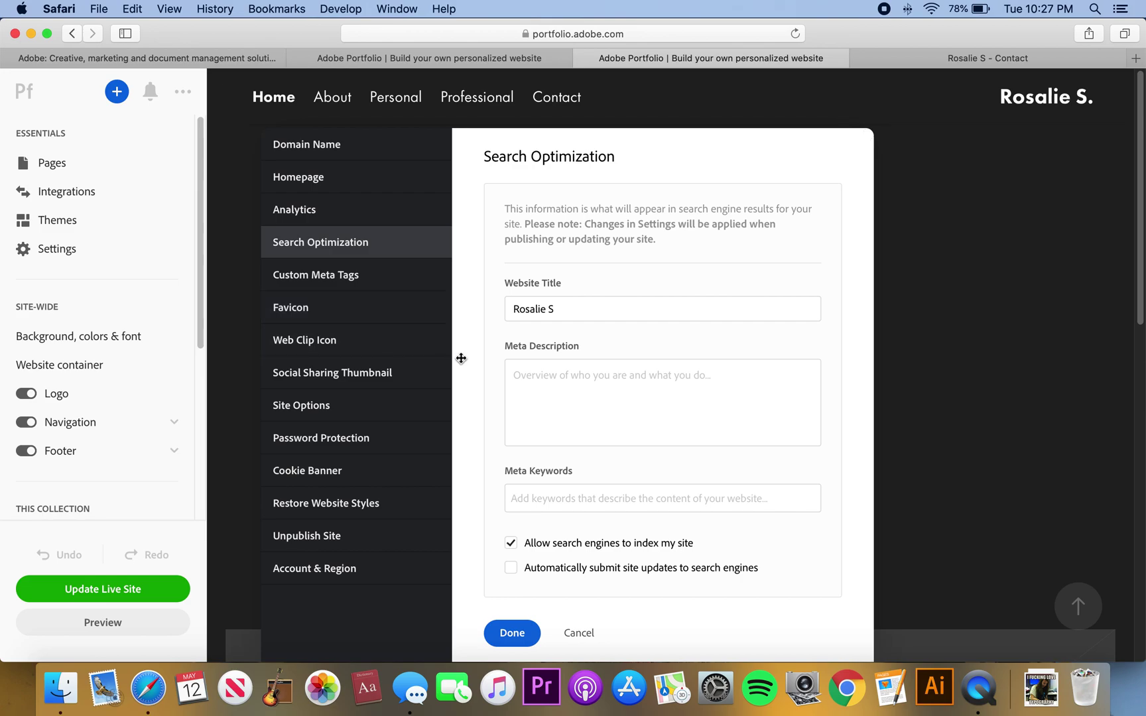
click(343, 276)
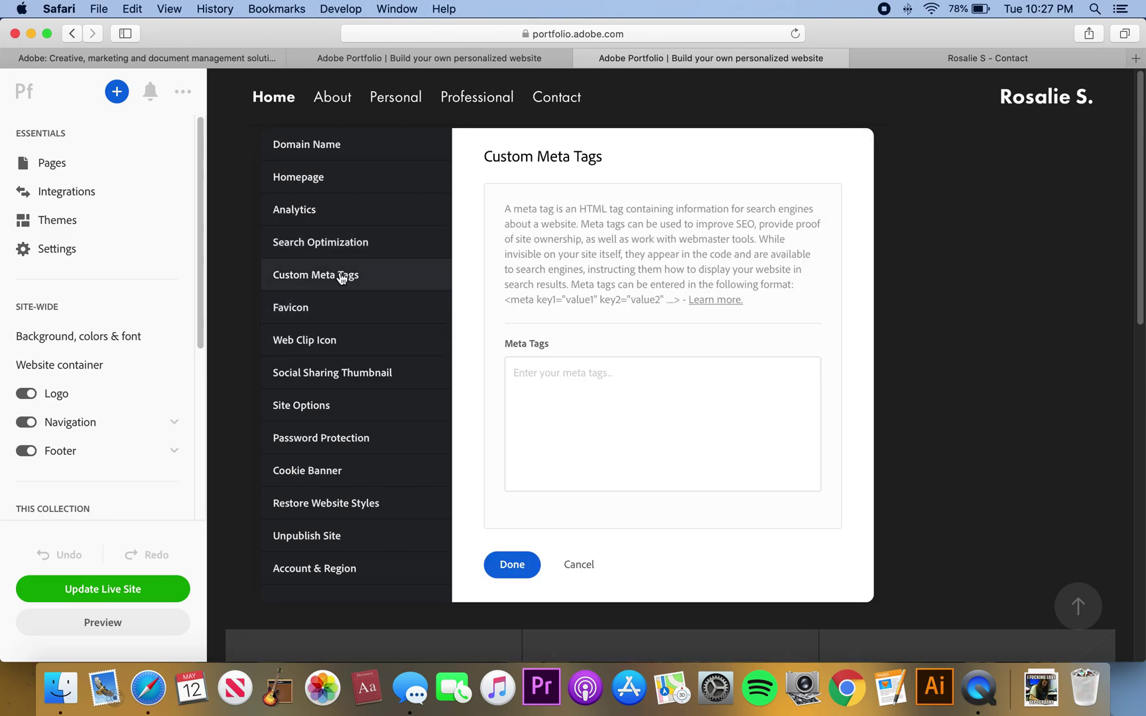
click(310, 309)
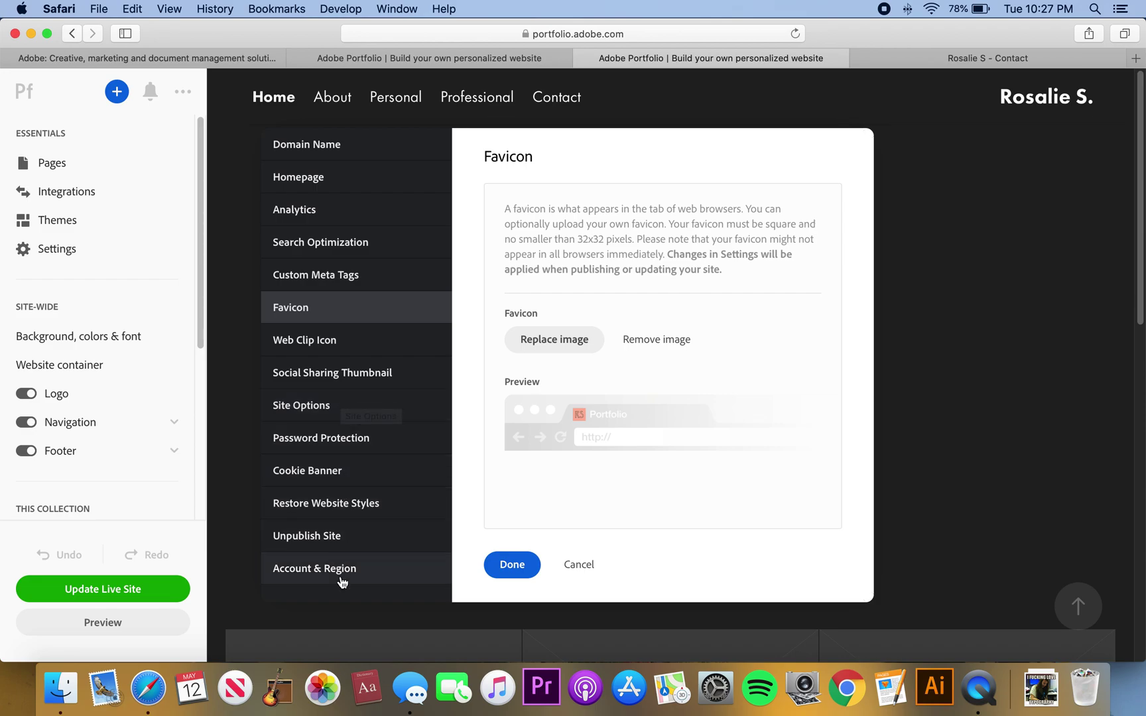
click(325, 344)
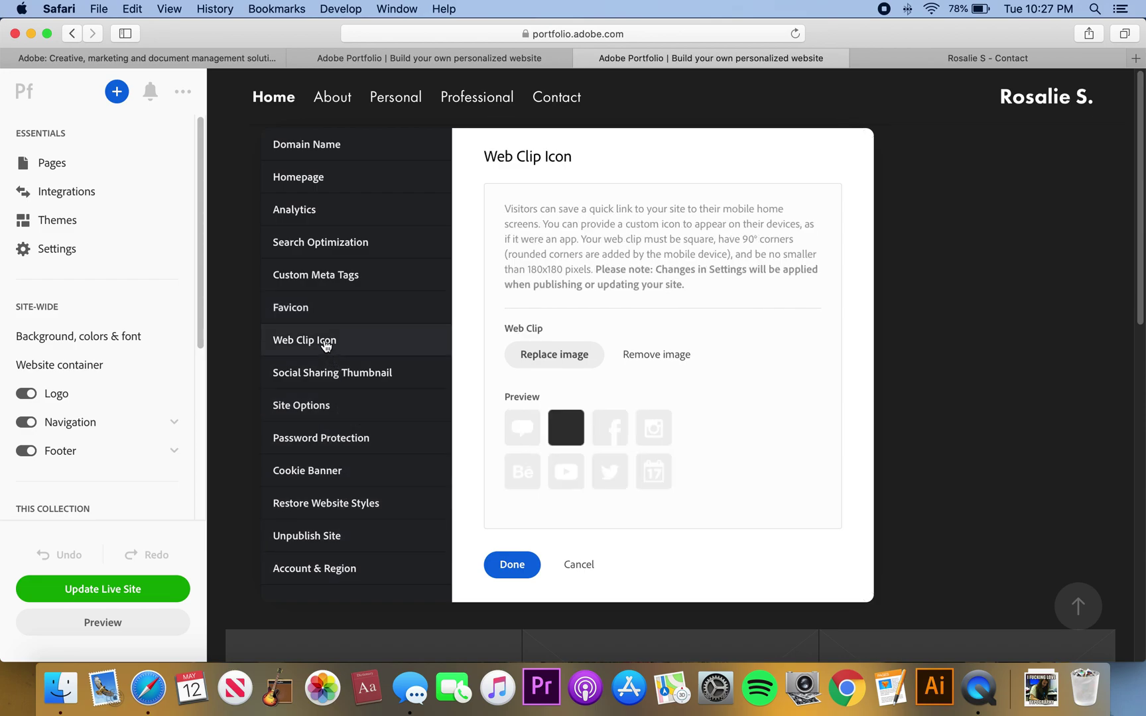
click(327, 377)
click(326, 411)
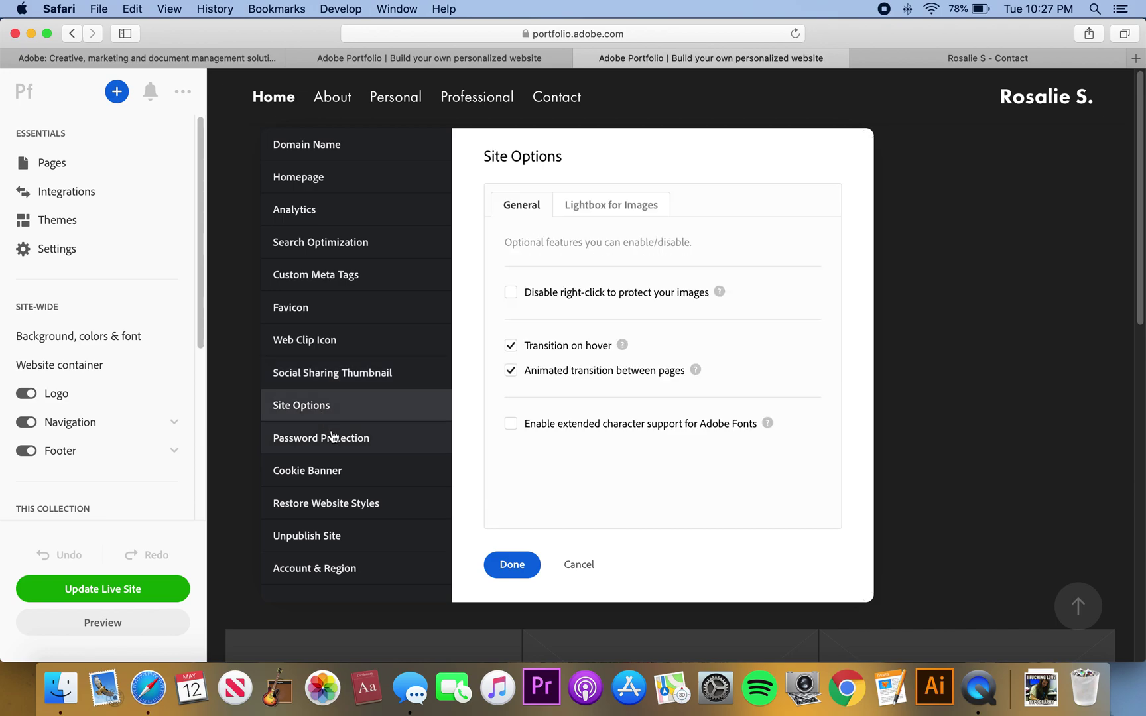
click(329, 438)
click(325, 470)
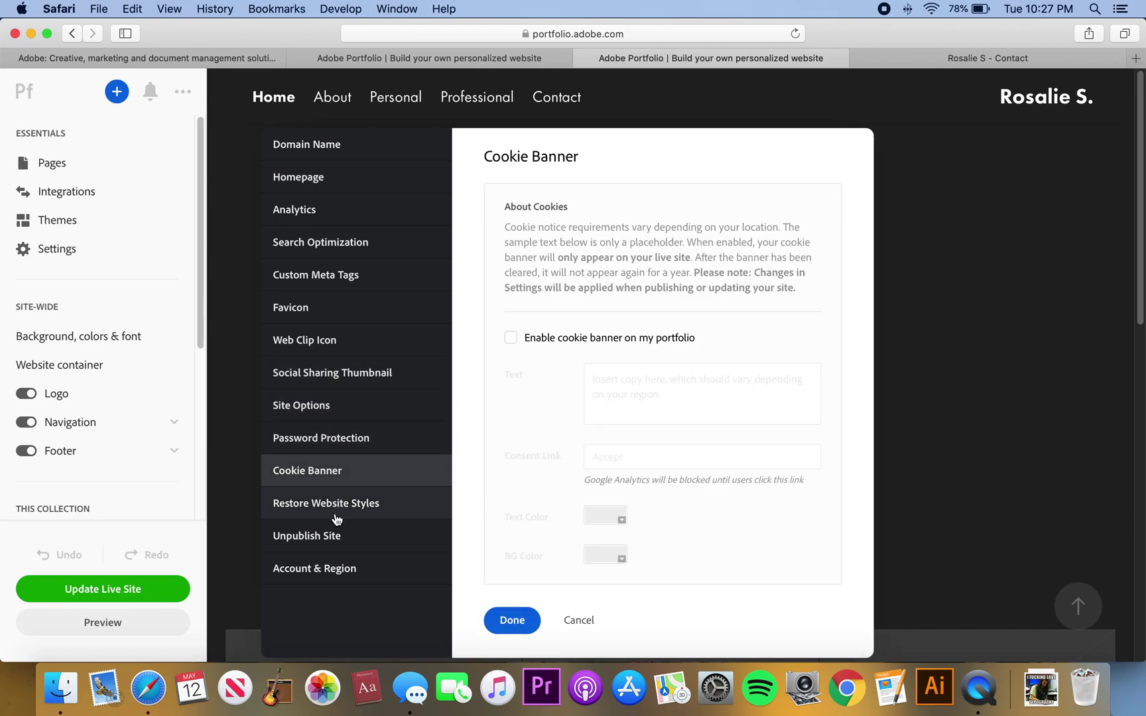
click(332, 515)
click(328, 537)
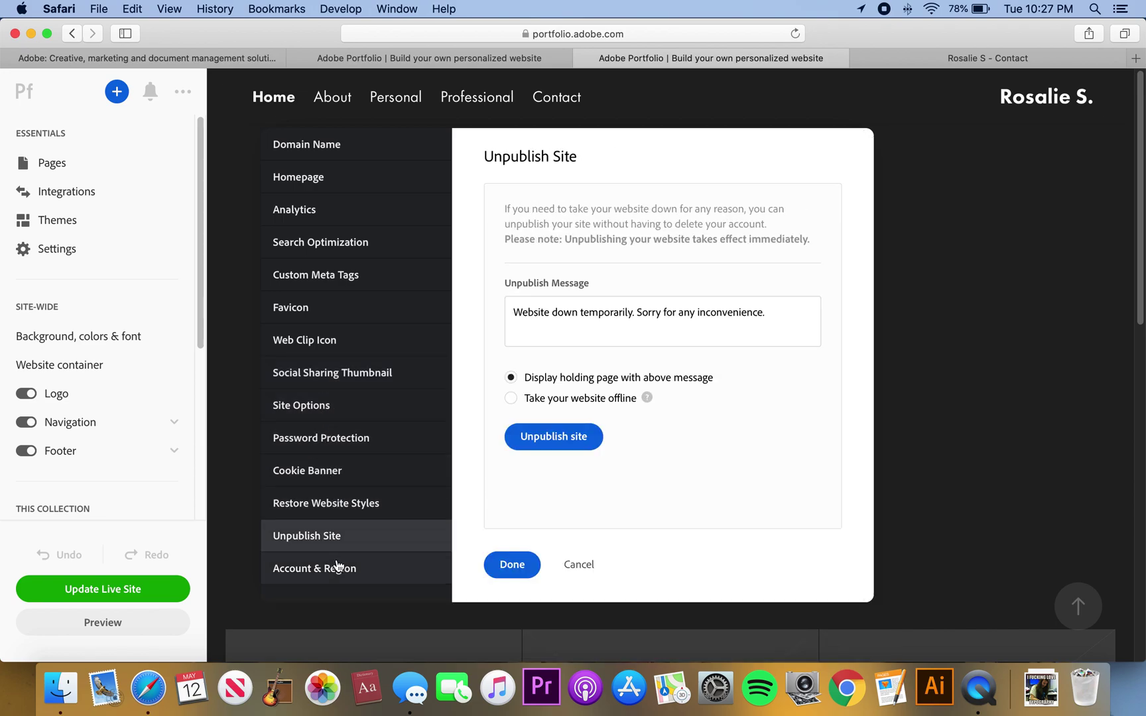
click(342, 568)
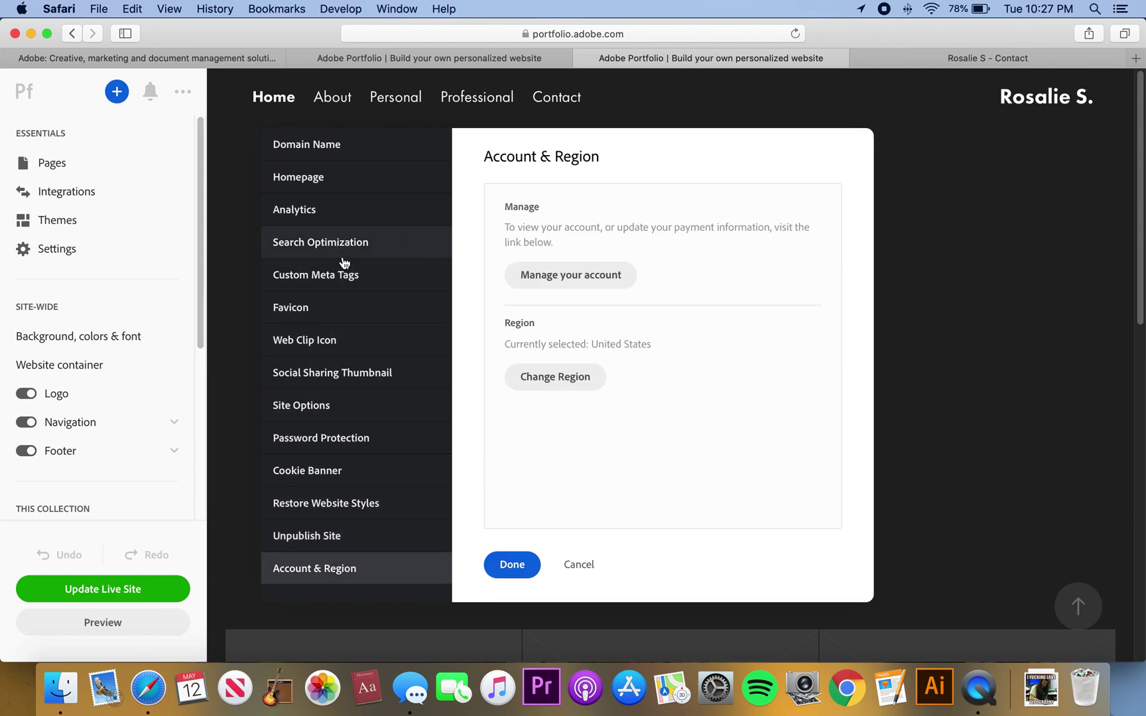
click(579, 565)
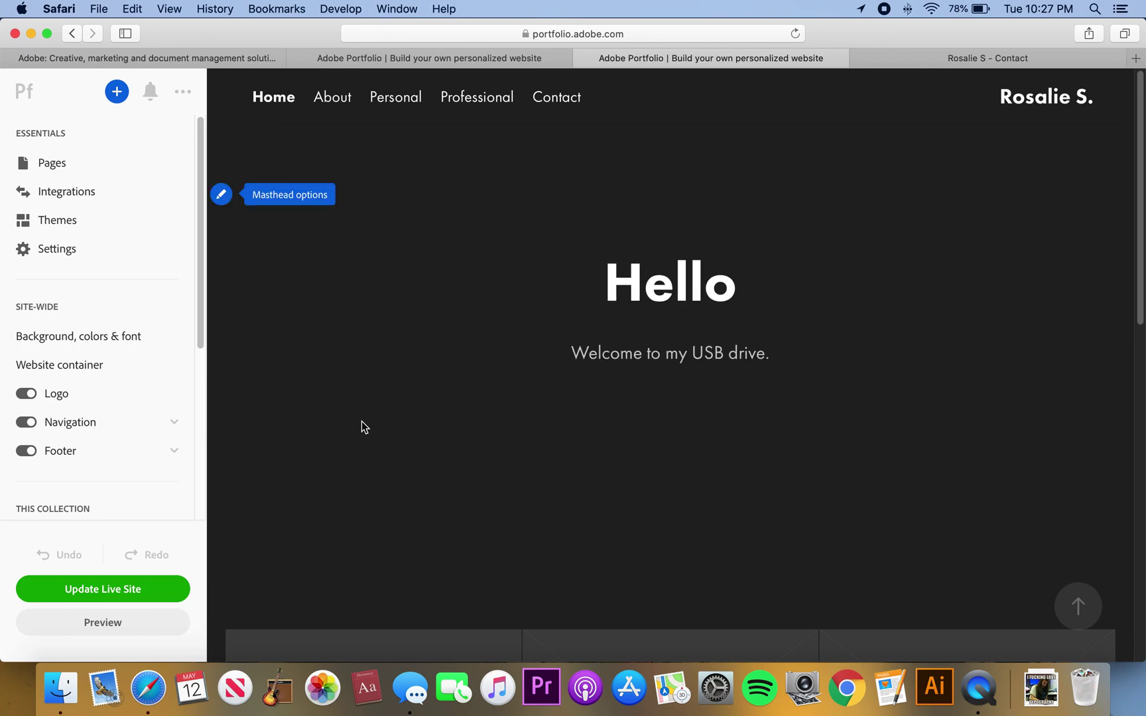
click(120, 340)
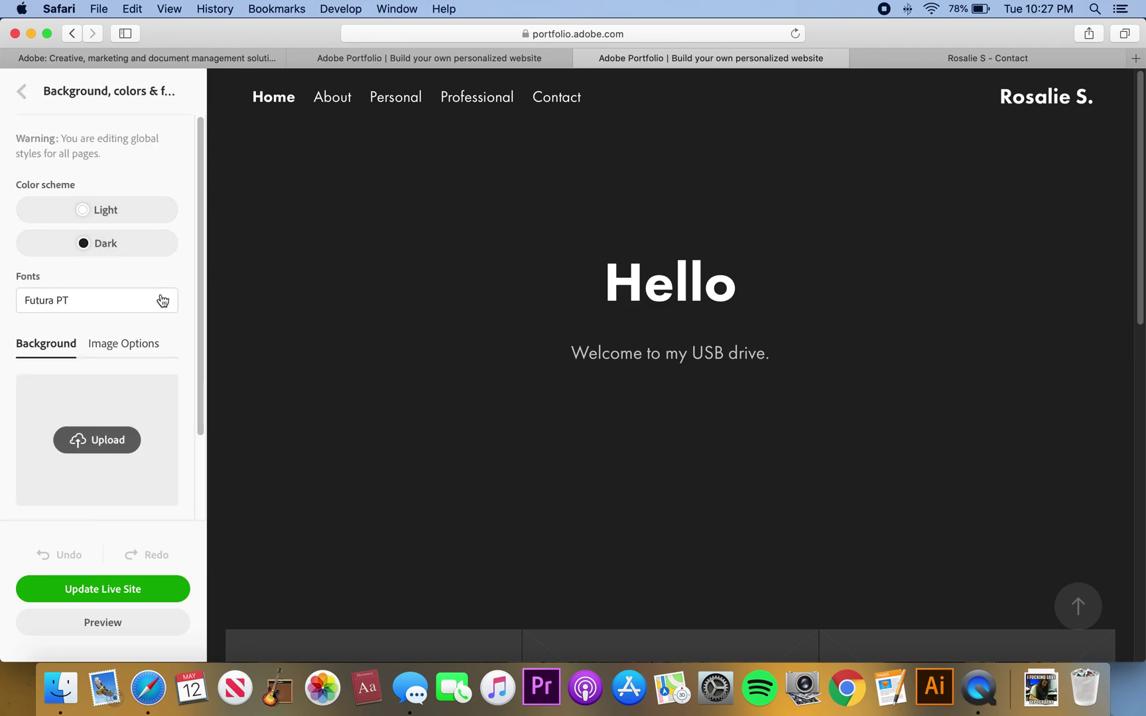
scroll(164, 377, down, 3)
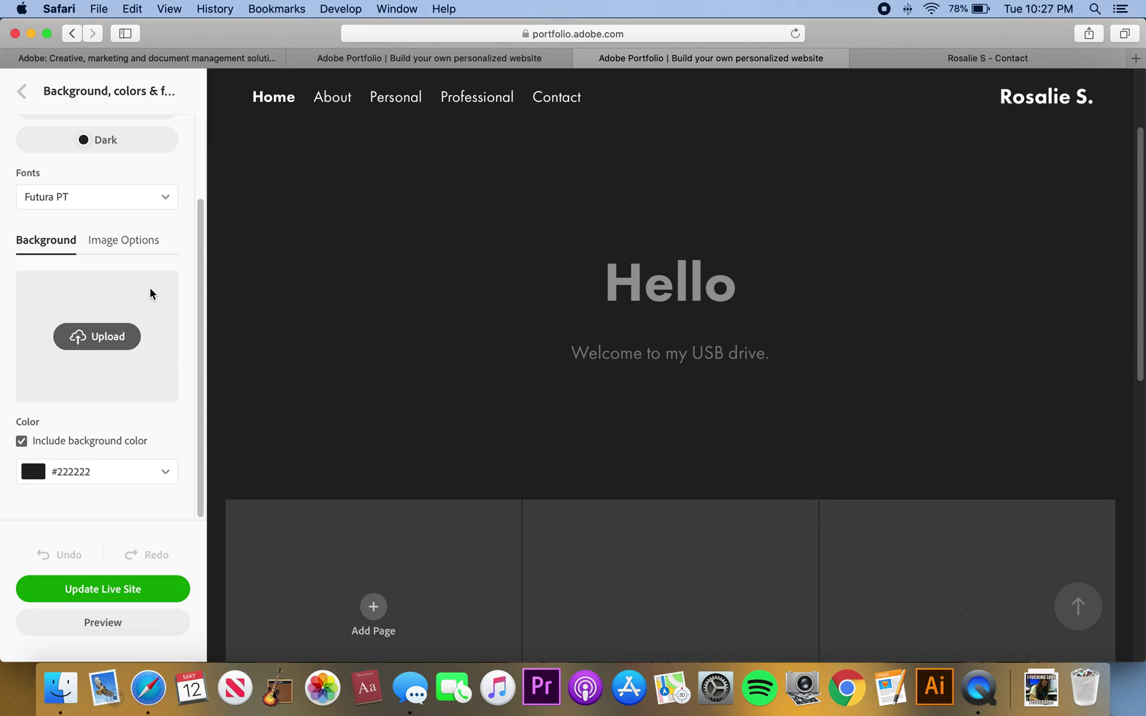
scroll(126, 295, up, 3)
click(27, 92)
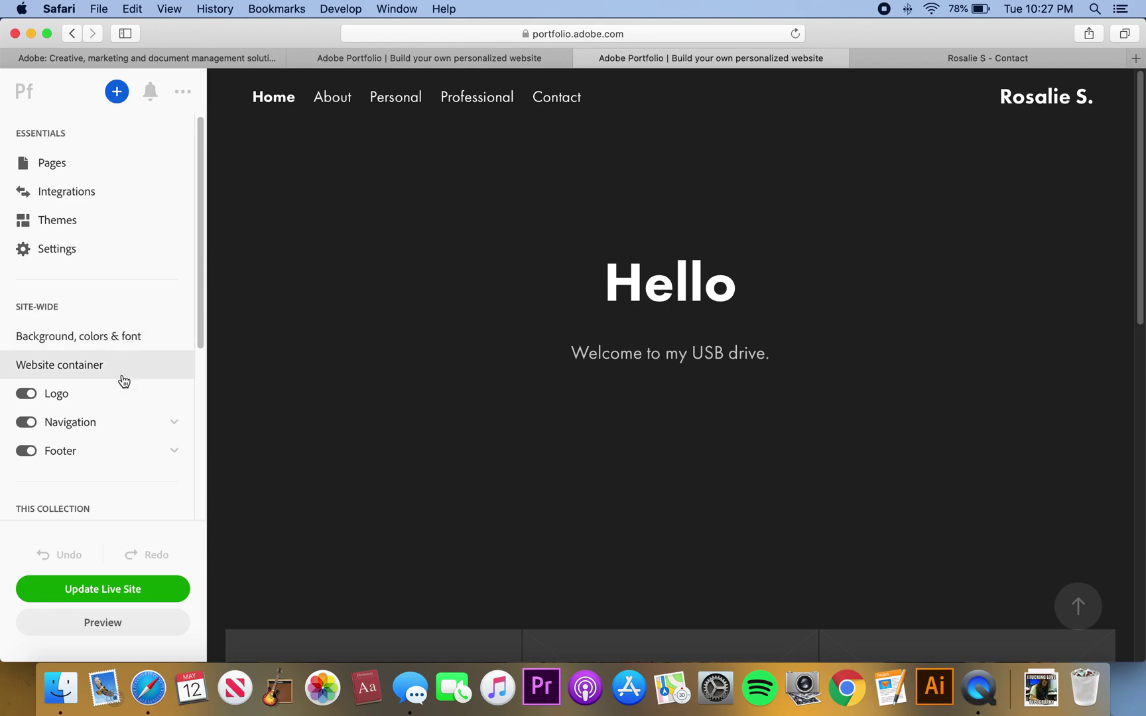
scroll(121, 384, down, 4)
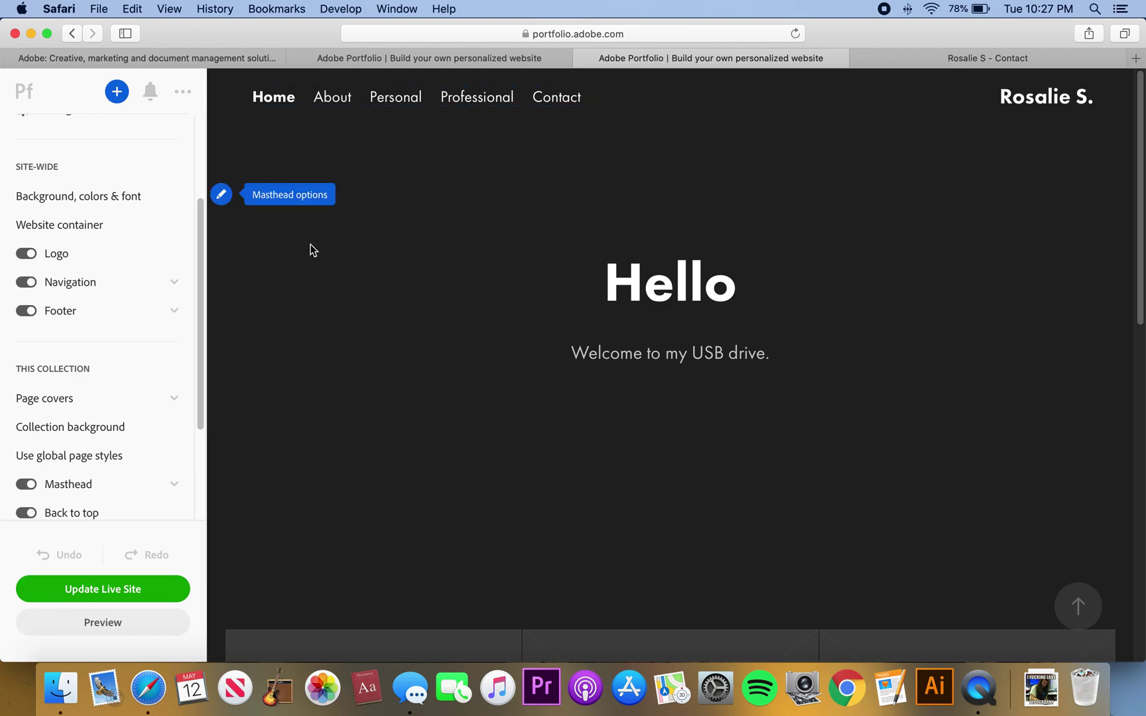
Open the Pages panel, review the Personal collection's pages, and select the About page.
scroll(149, 415, down, 5)
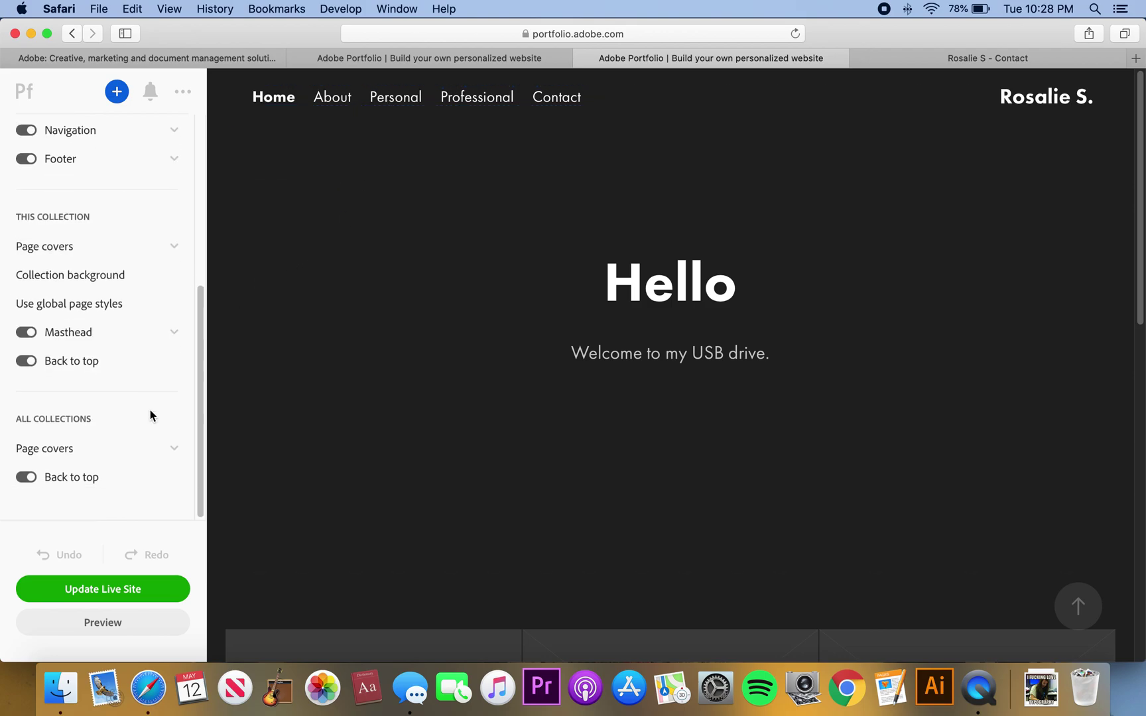
scroll(126, 358, up, 5)
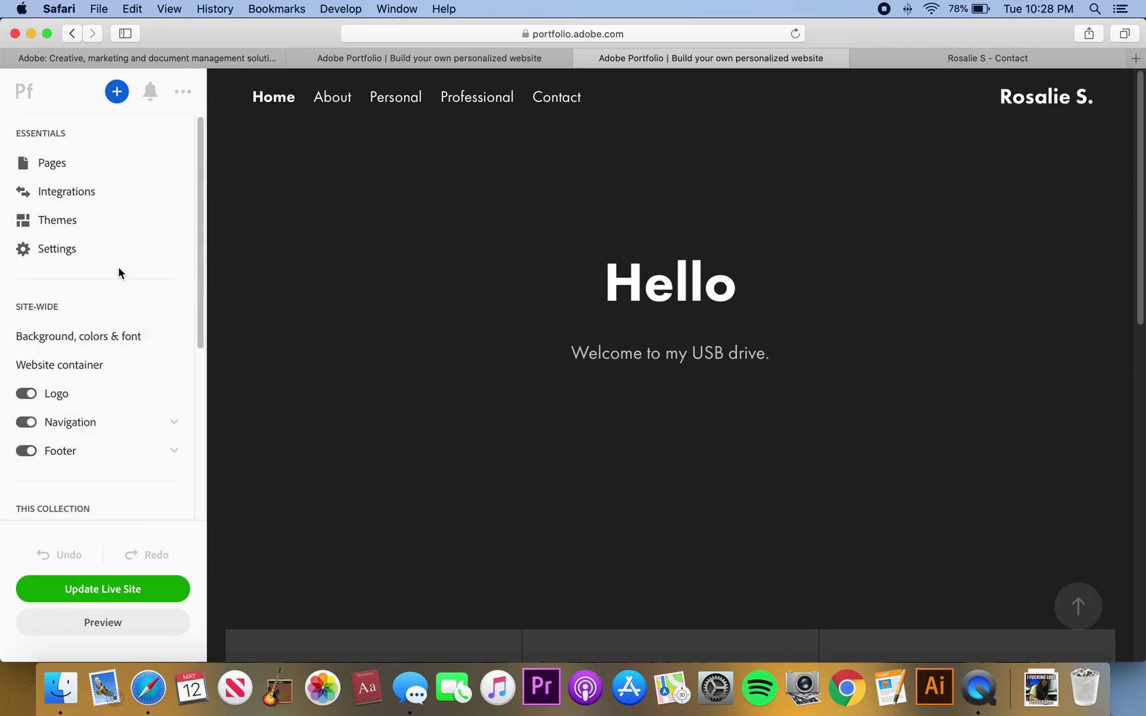
click(70, 171)
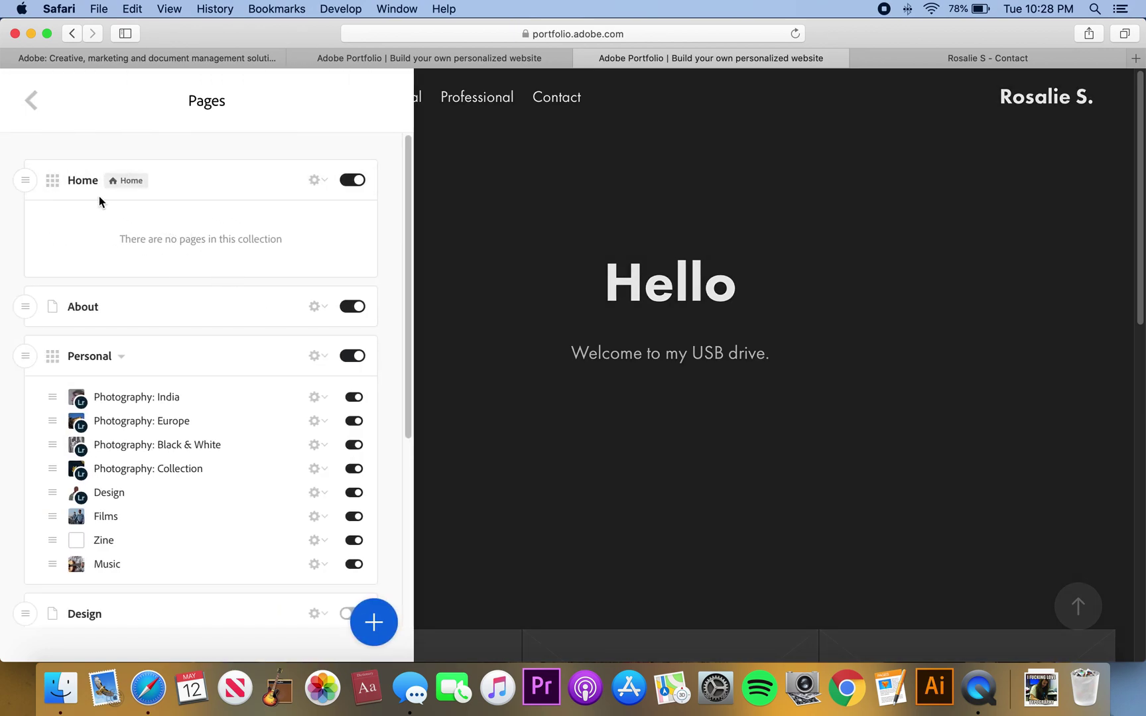
scroll(478, 352, down, 10)
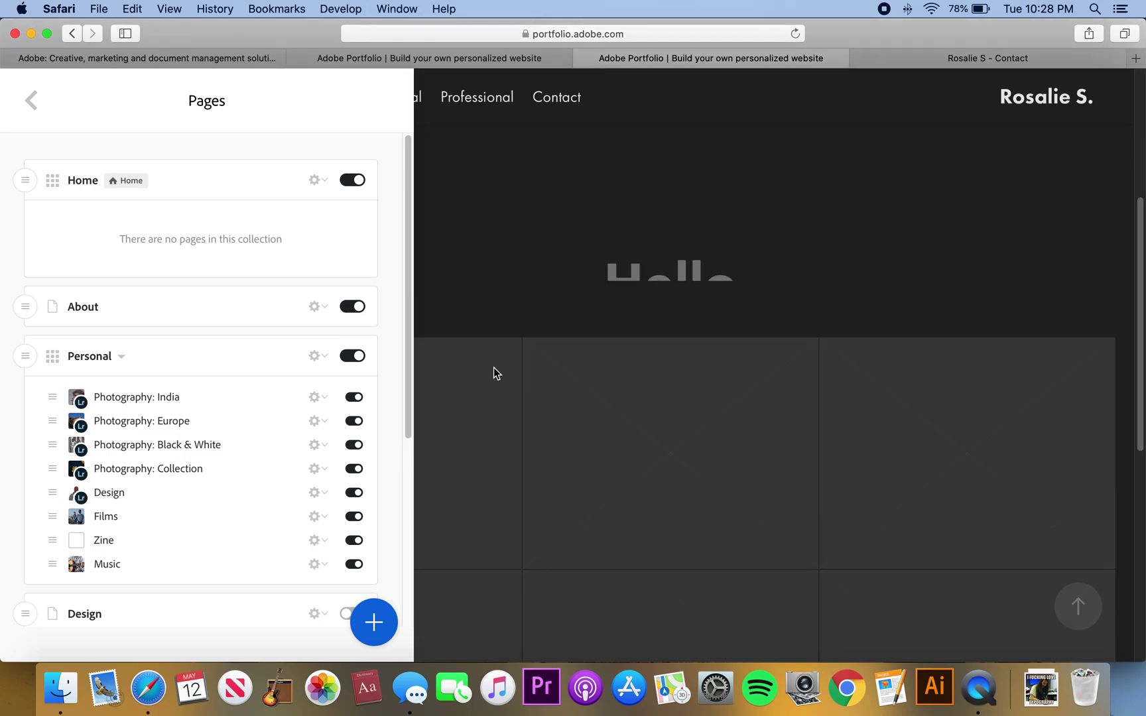
scroll(597, 431, up, 10)
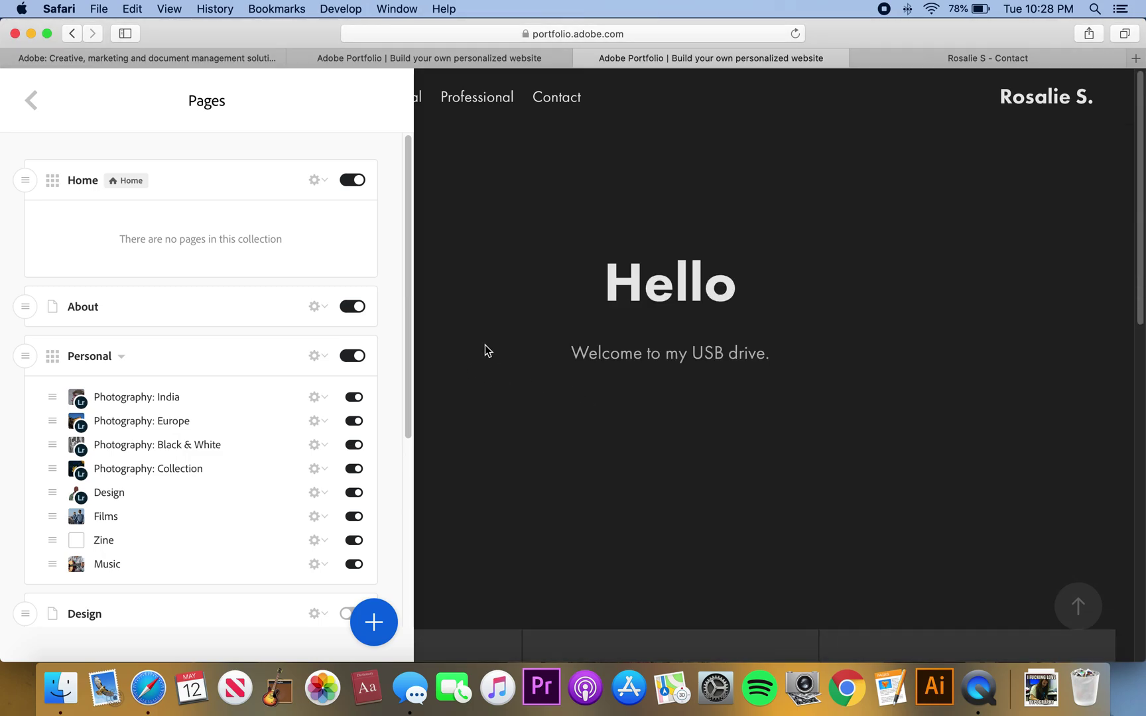
click(173, 307)
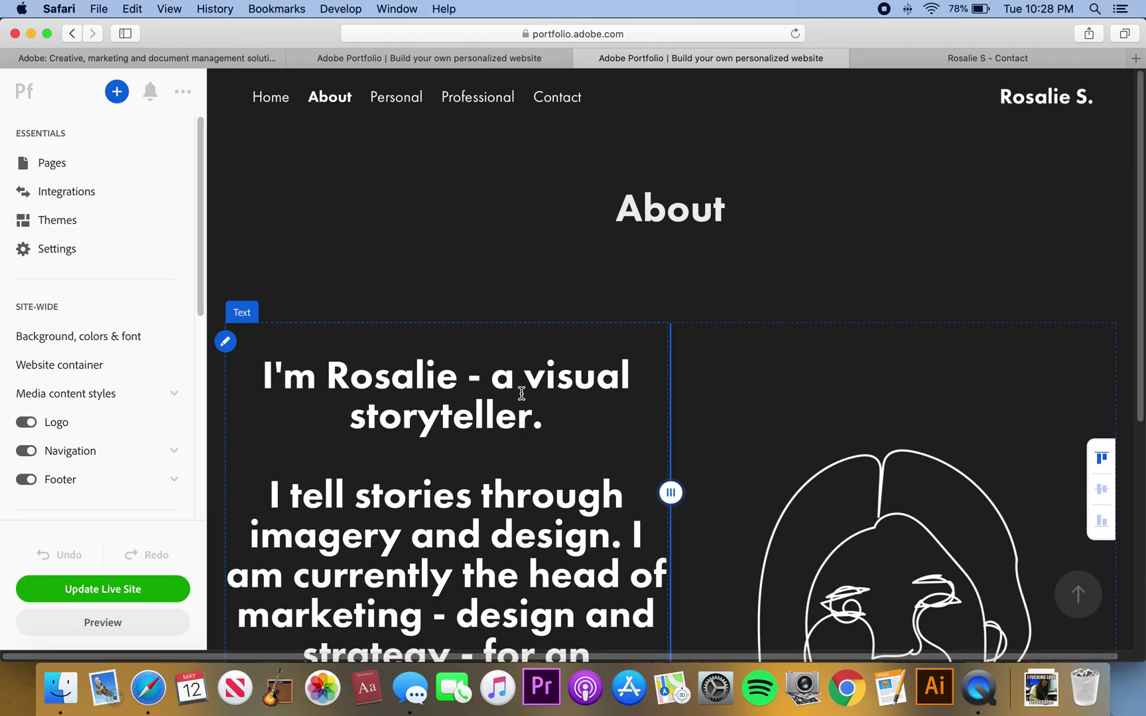
Select the bio's first line and keep its paragraph style as Header.
scroll(525, 394, down, 5)
scroll(526, 454, up, 5)
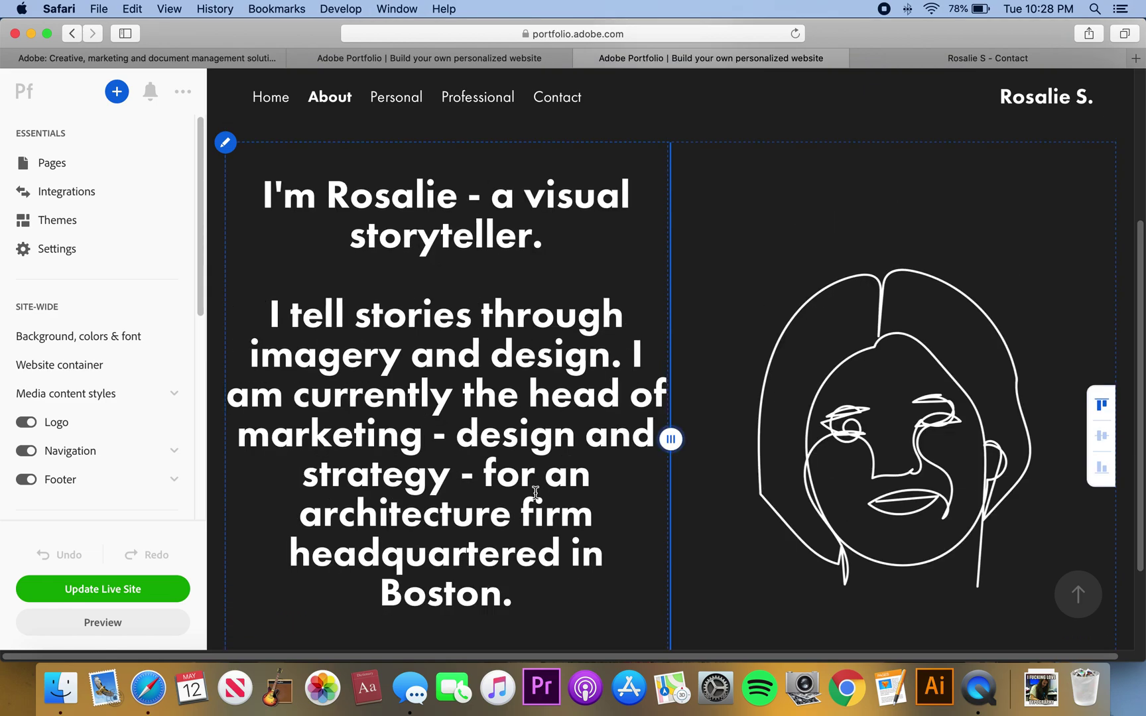
drag(542, 431, 242, 366)
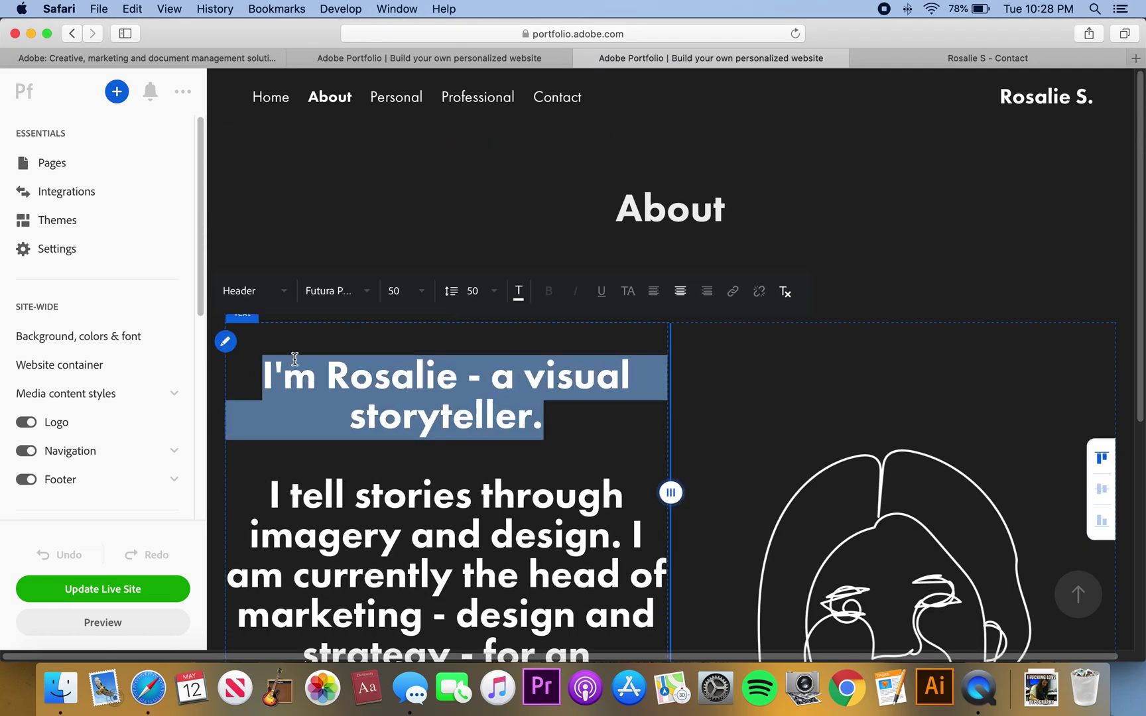
click(283, 293)
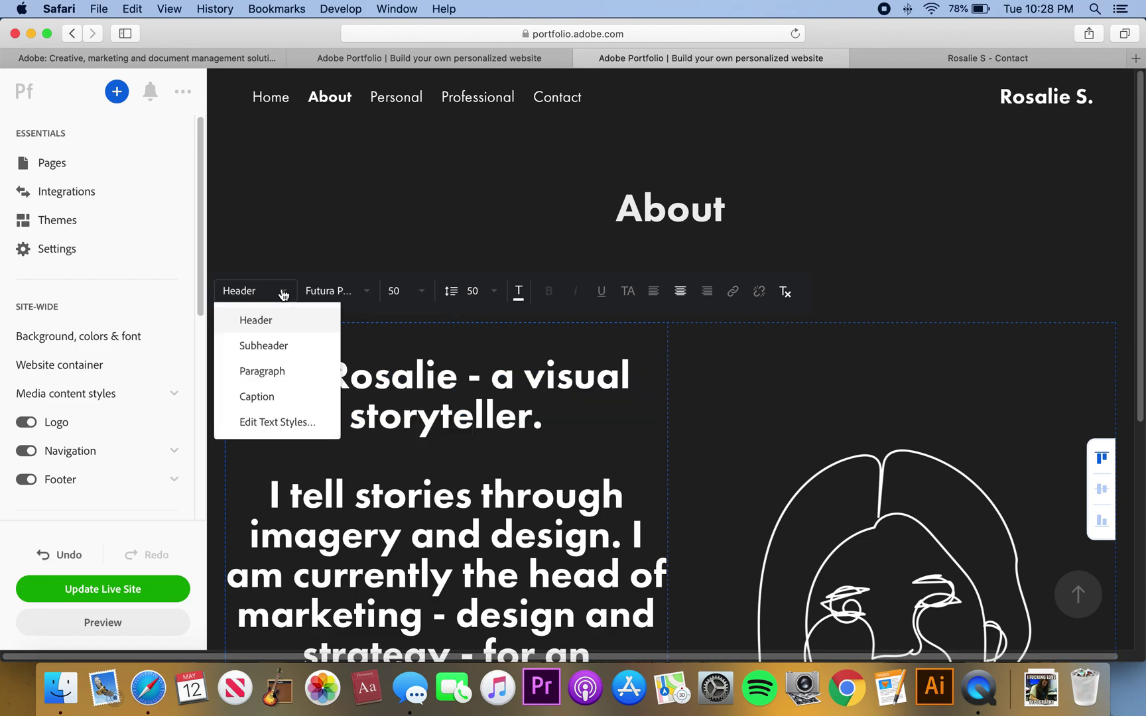
click(283, 292)
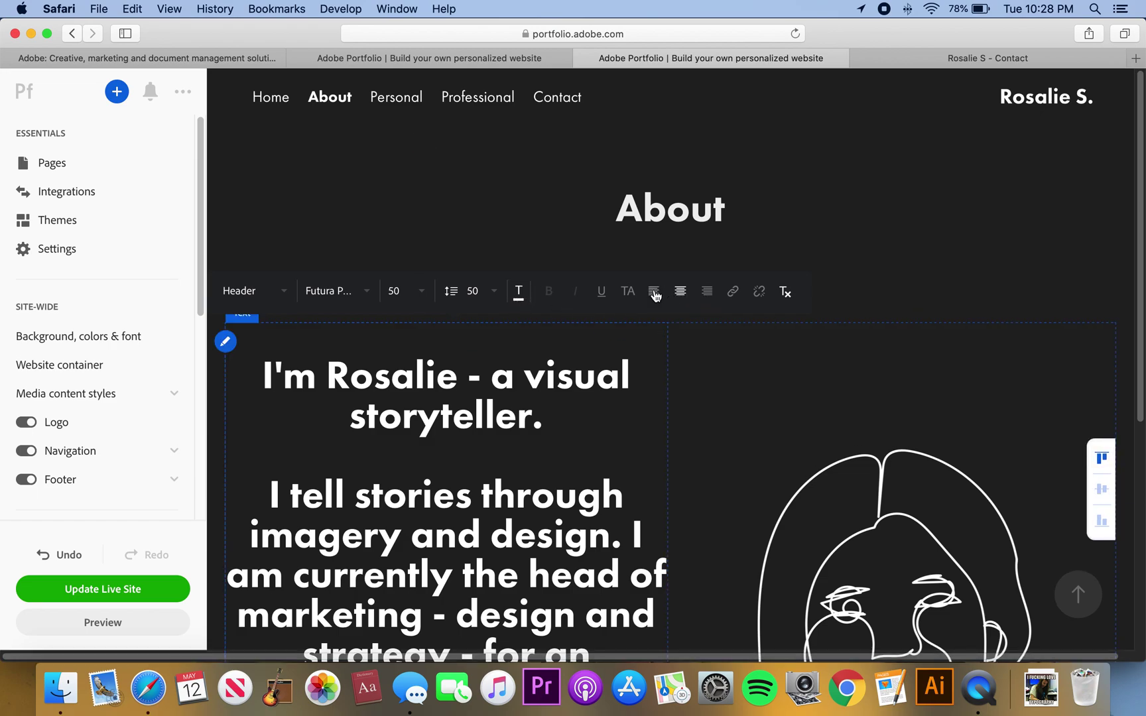
Bring up the add-content choices below the About section, then move to the Contact page.
scroll(605, 355, down, 5)
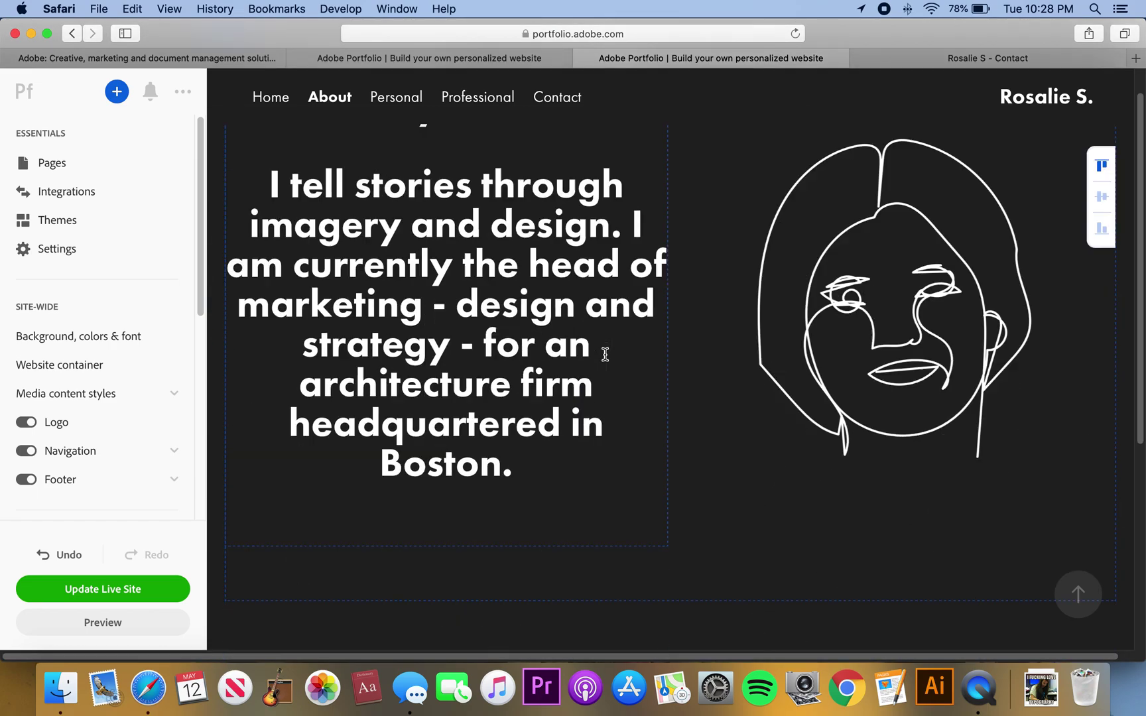
scroll(637, 353, down, 1)
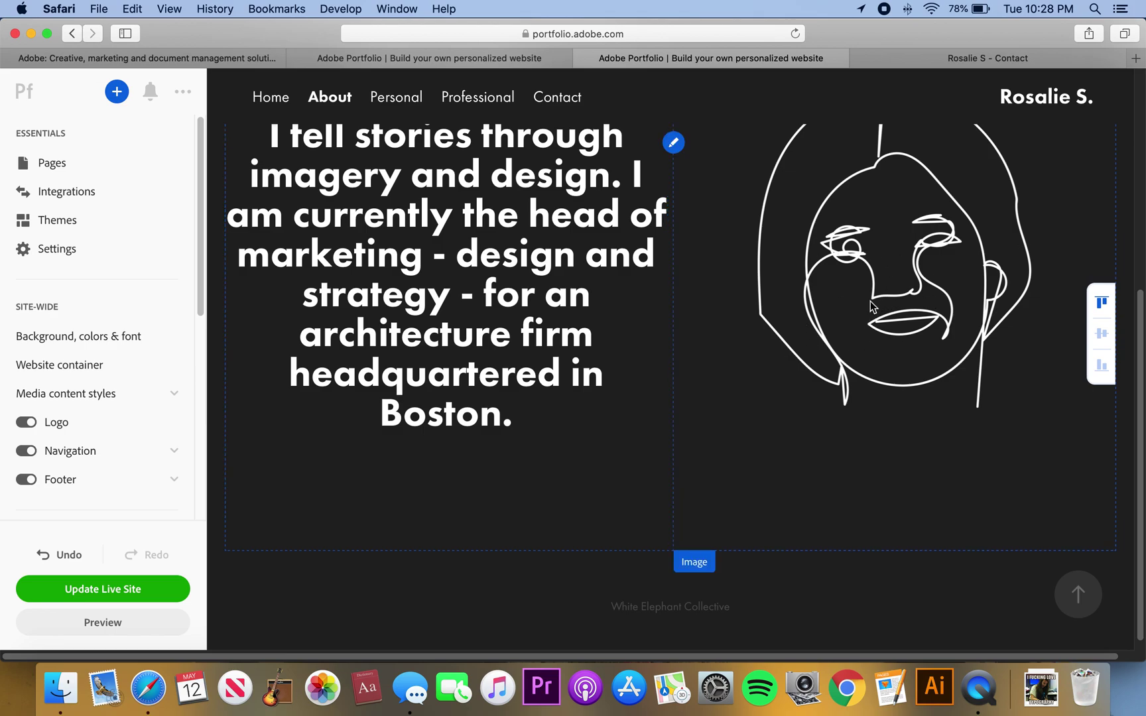
scroll(716, 397, up, 6)
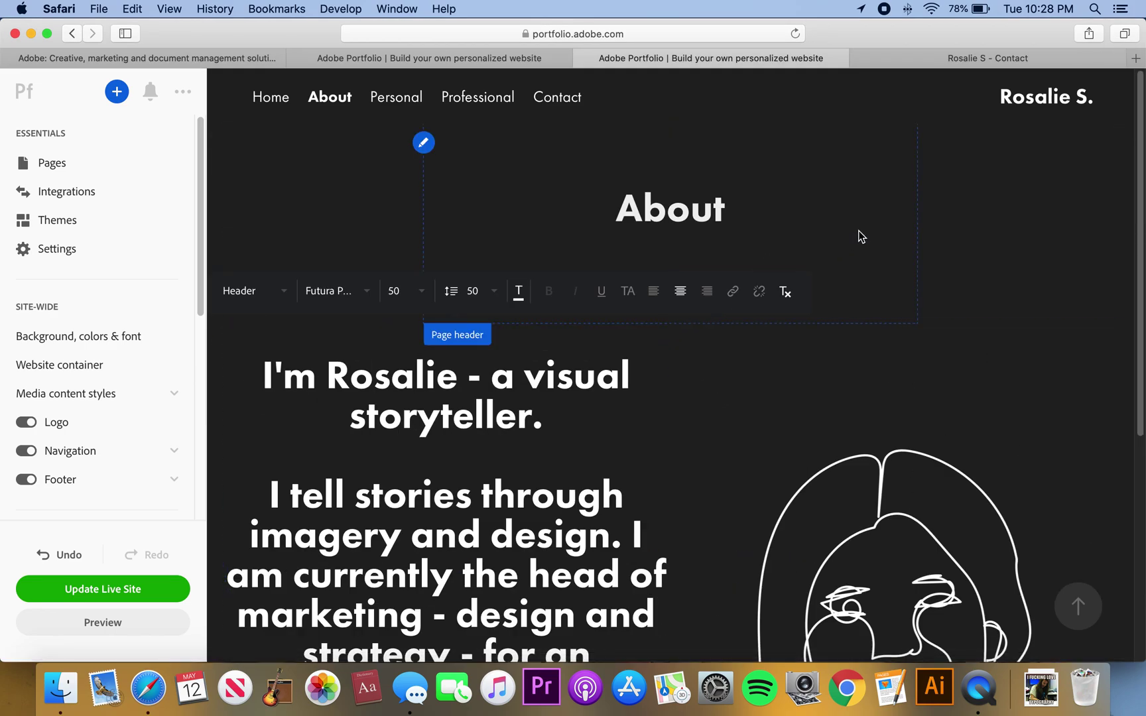
scroll(660, 398, down, 6)
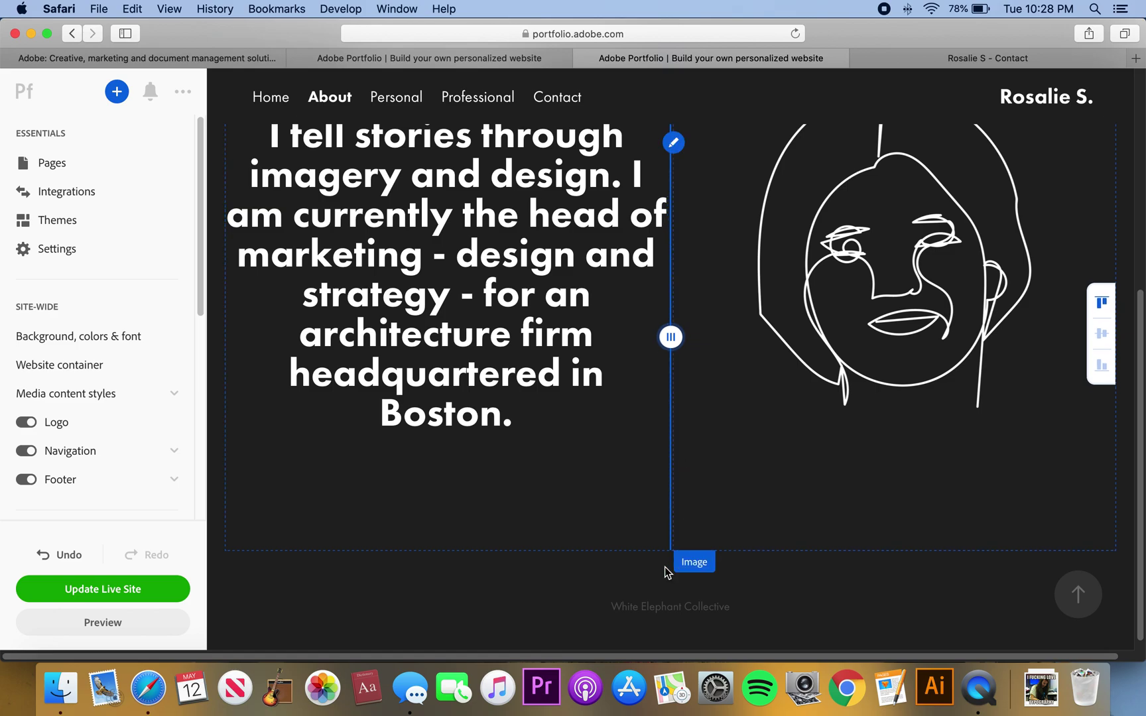
mouse_move(673, 553)
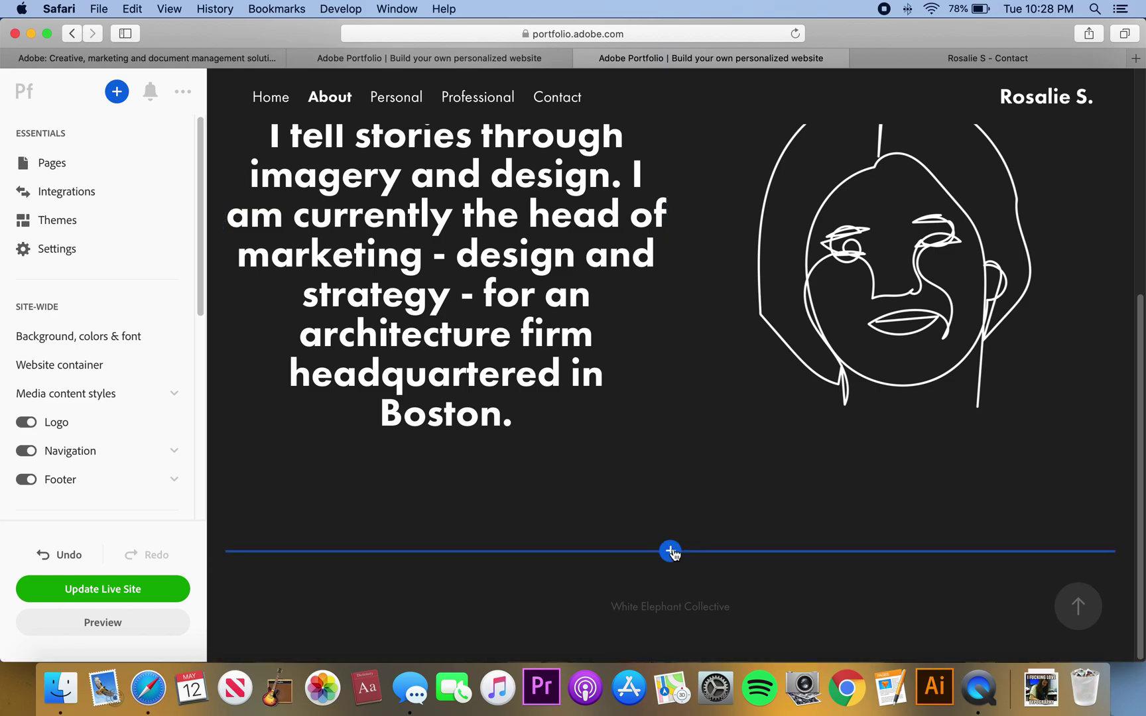
click(672, 551)
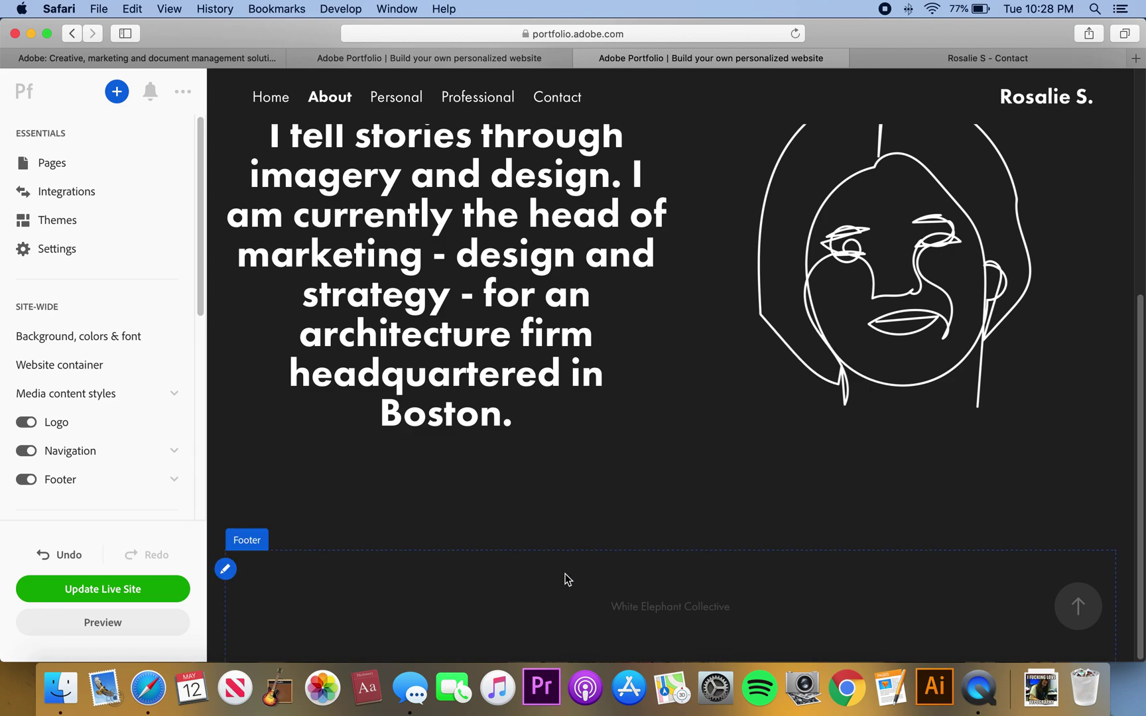
scroll(565, 573, up, 5)
click(492, 101)
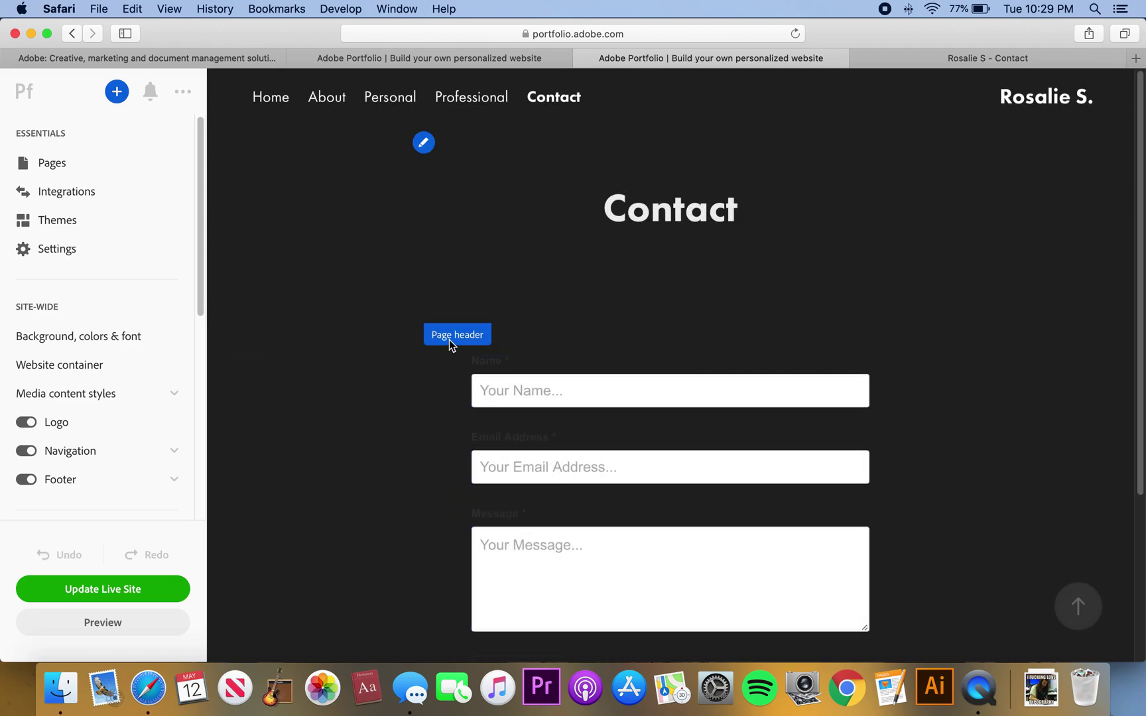
scroll(396, 478, down, 4)
scroll(412, 487, down, 1)
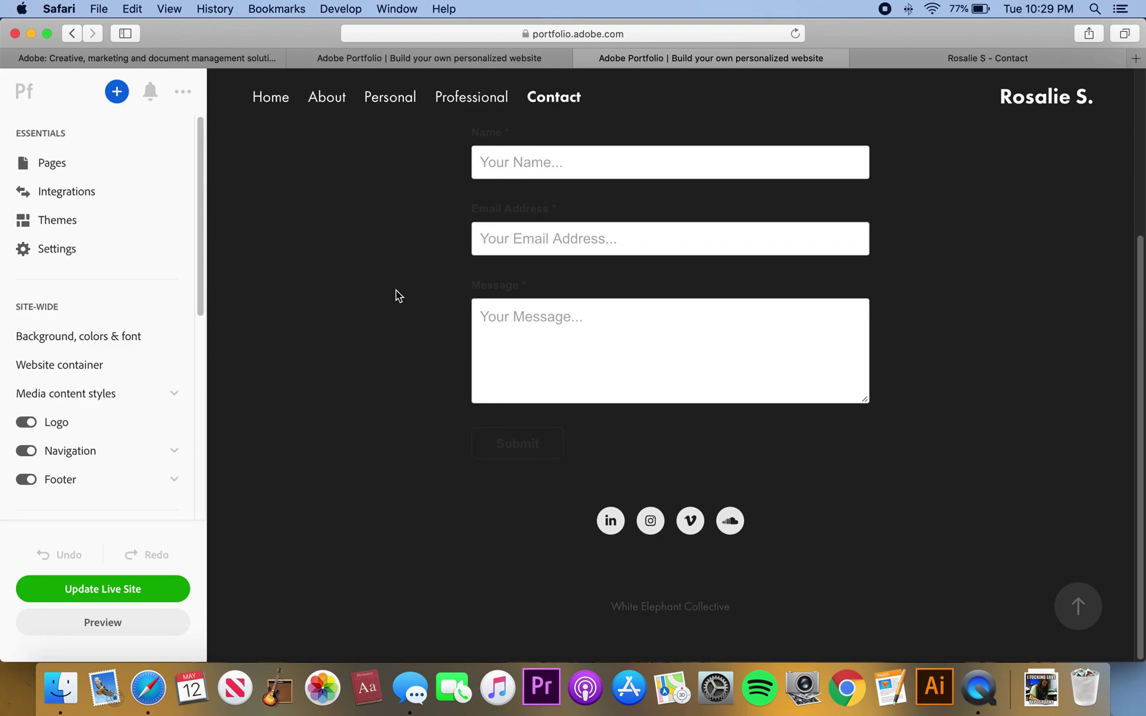
scroll(406, 169, up, 4)
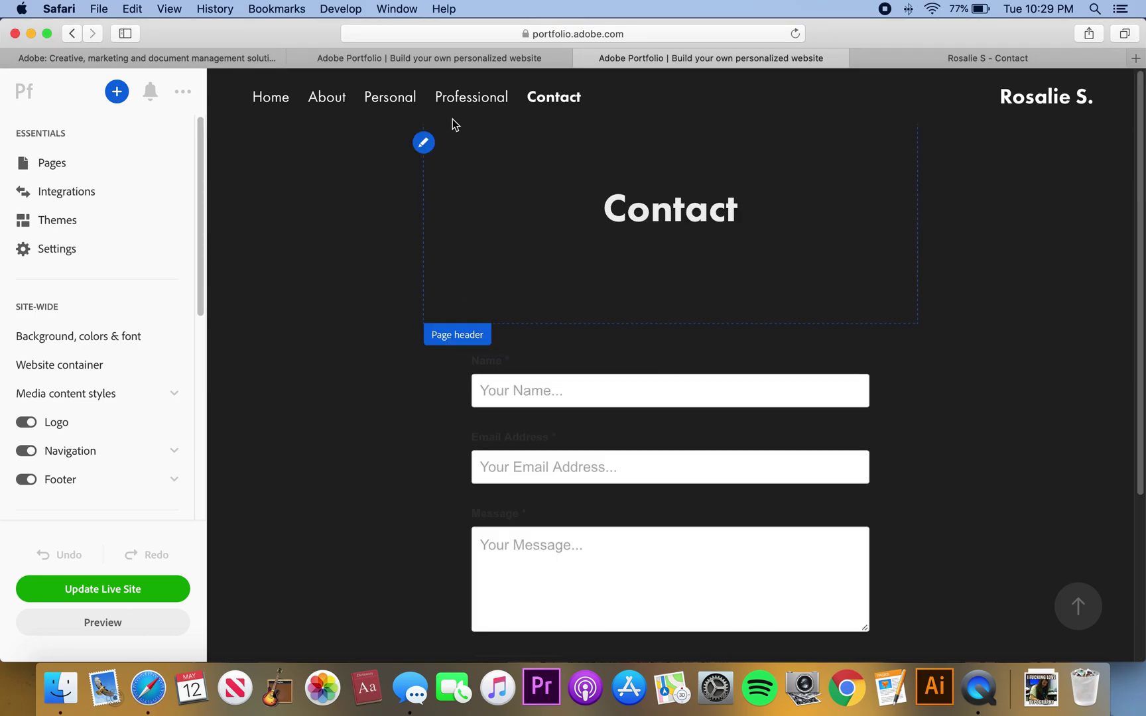
click(390, 99)
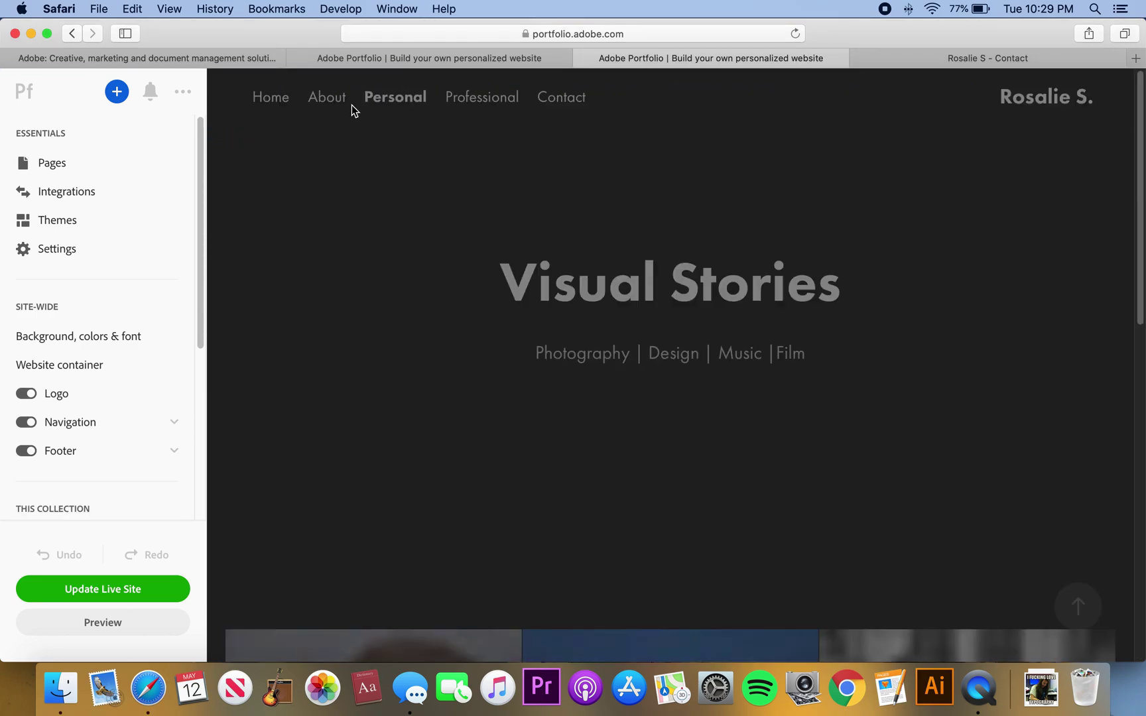
click(335, 104)
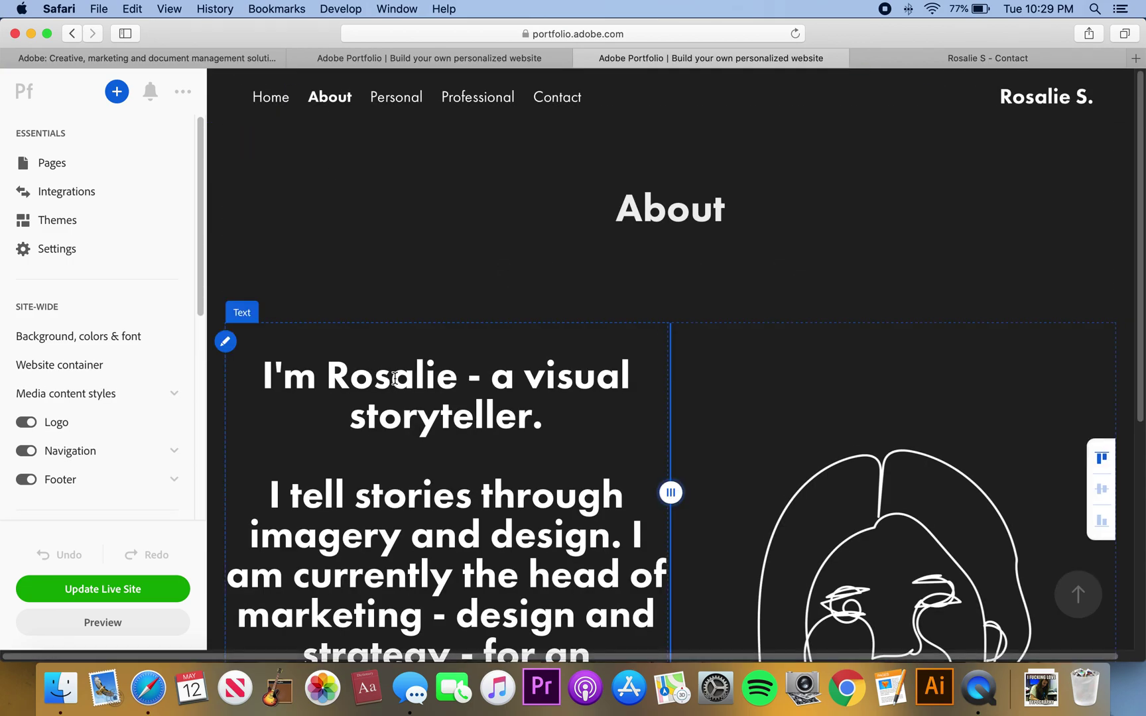
click(394, 103)
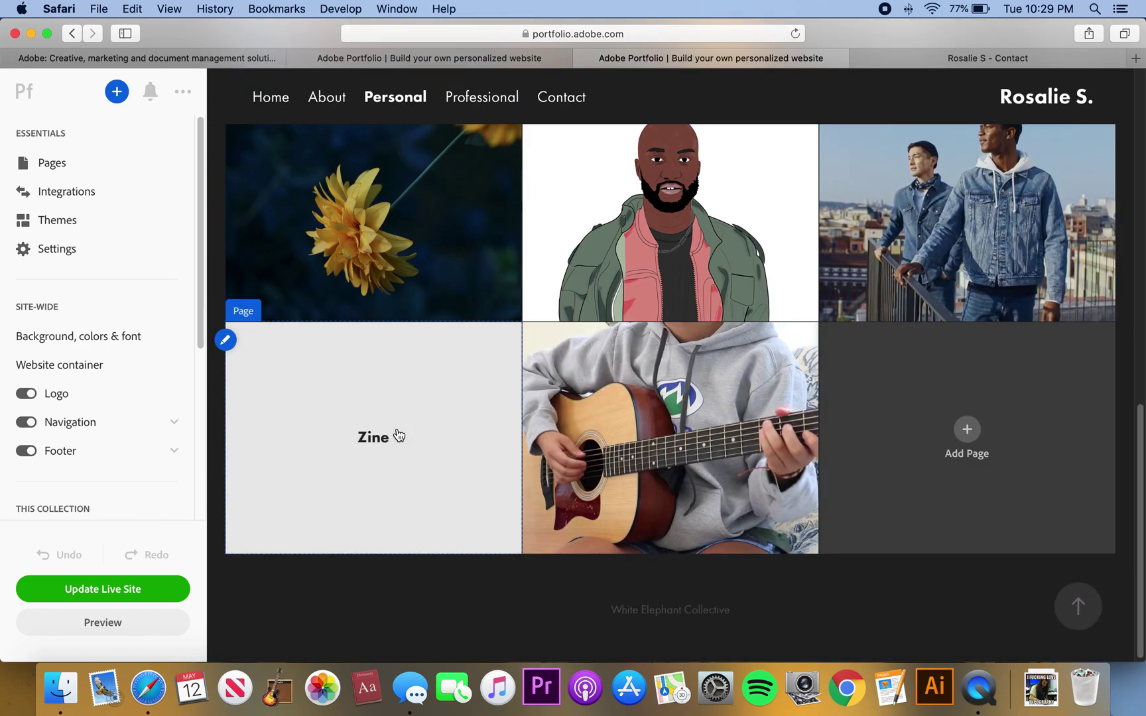
click(709, 438)
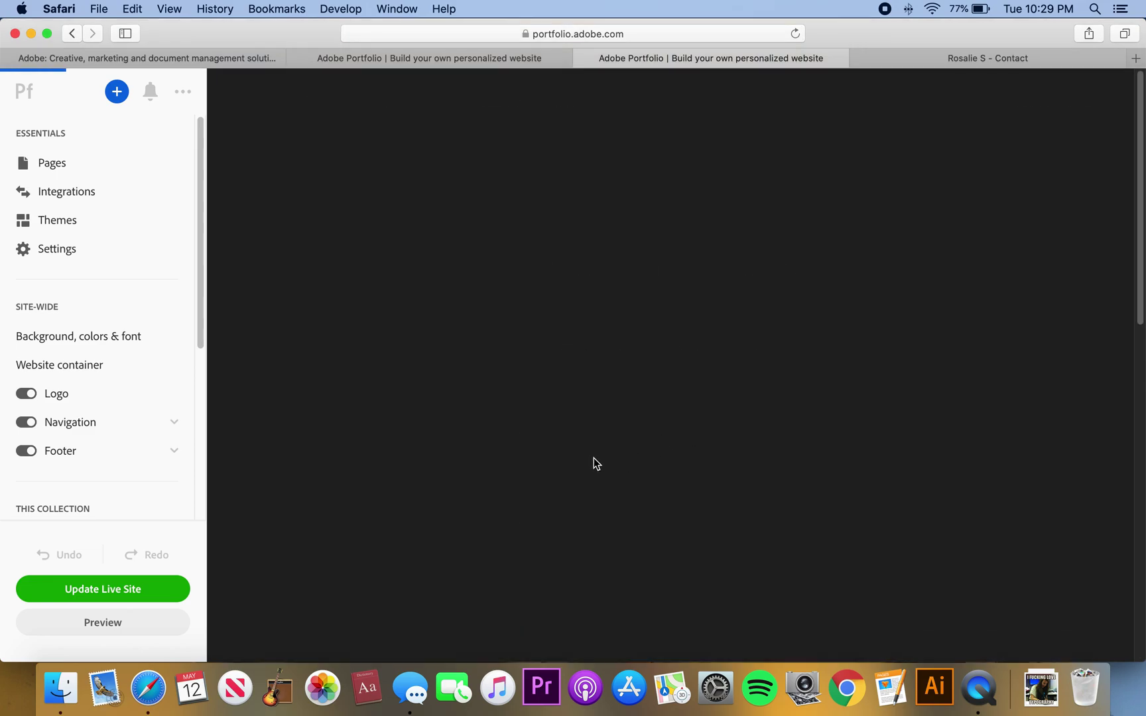
scroll(627, 437, down, 5)
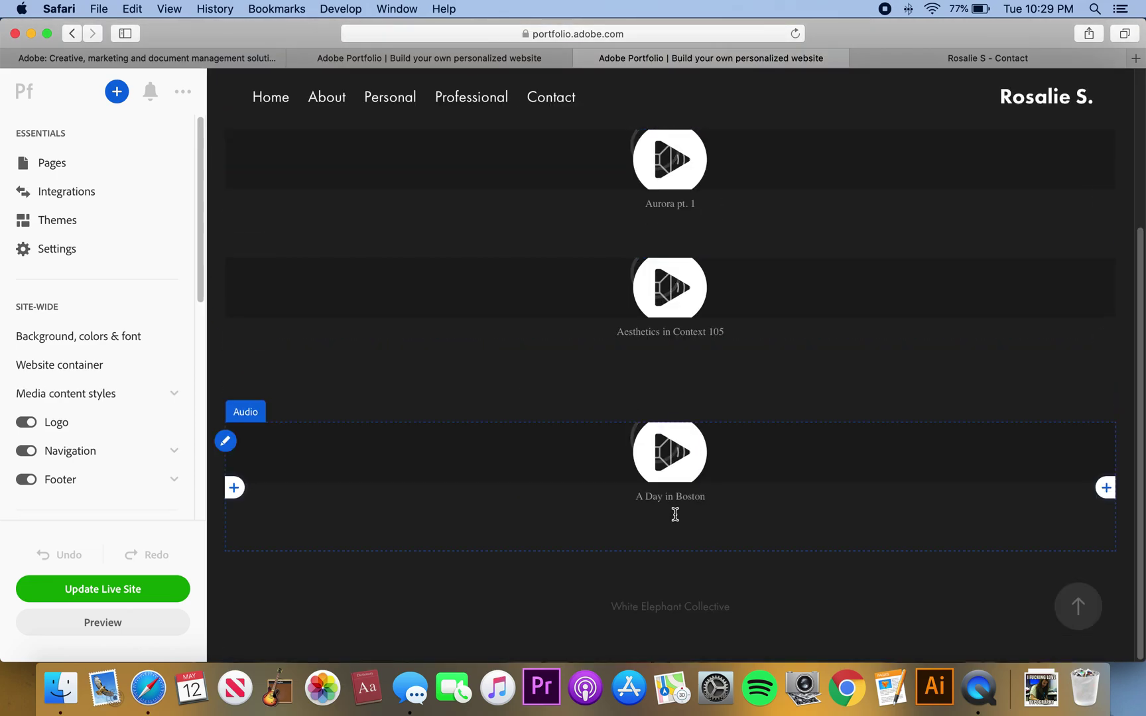
click(670, 551)
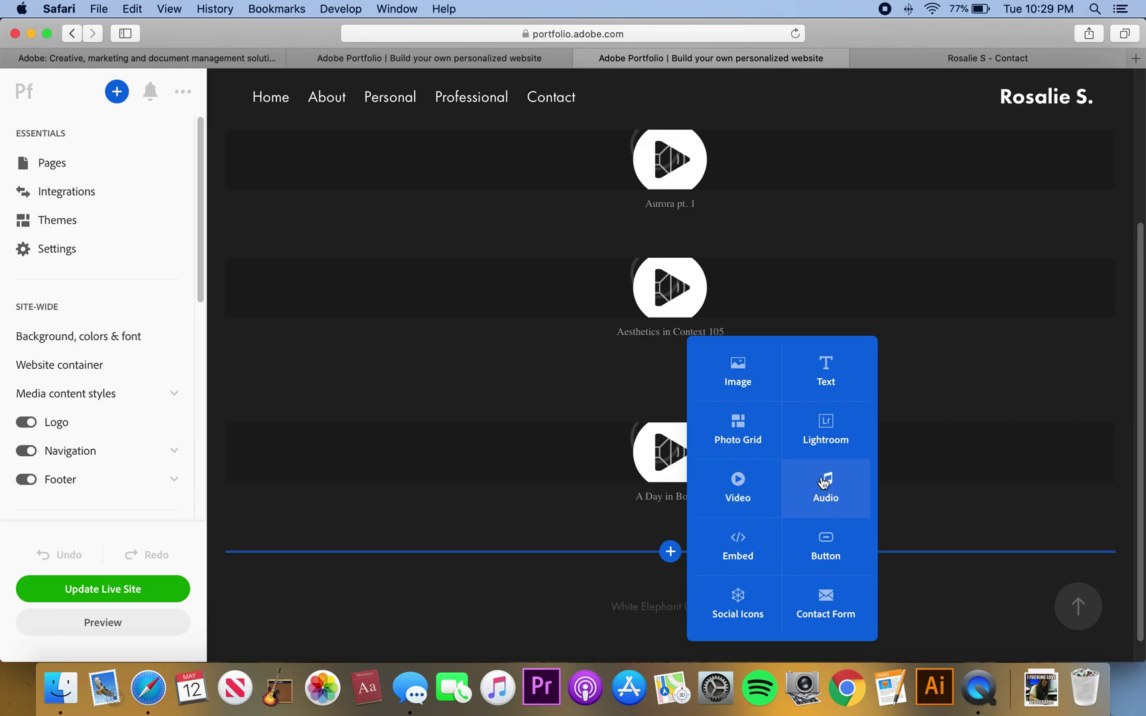
scroll(523, 330, up, 5)
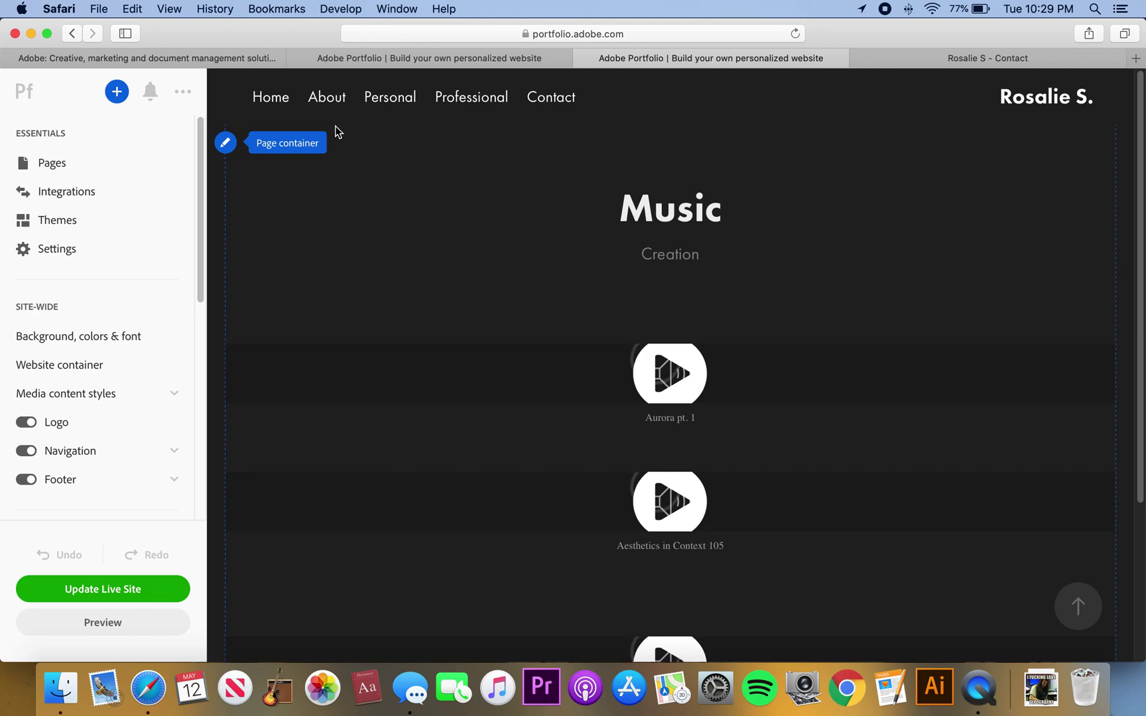
click(331, 100)
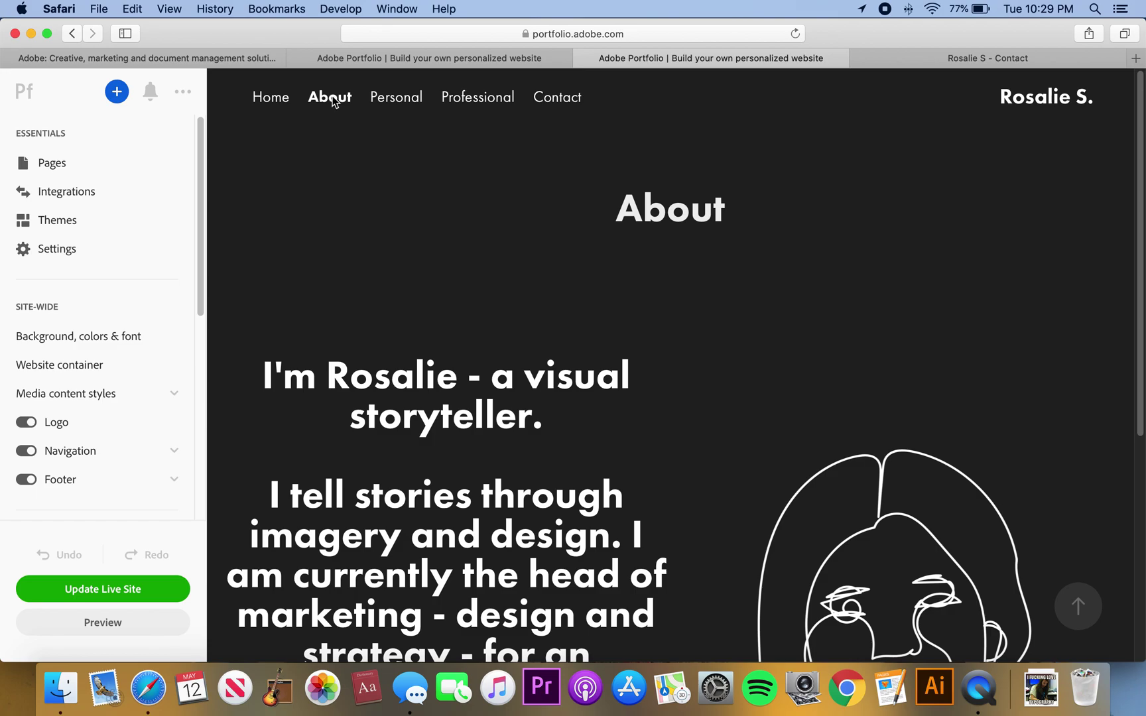
click(397, 102)
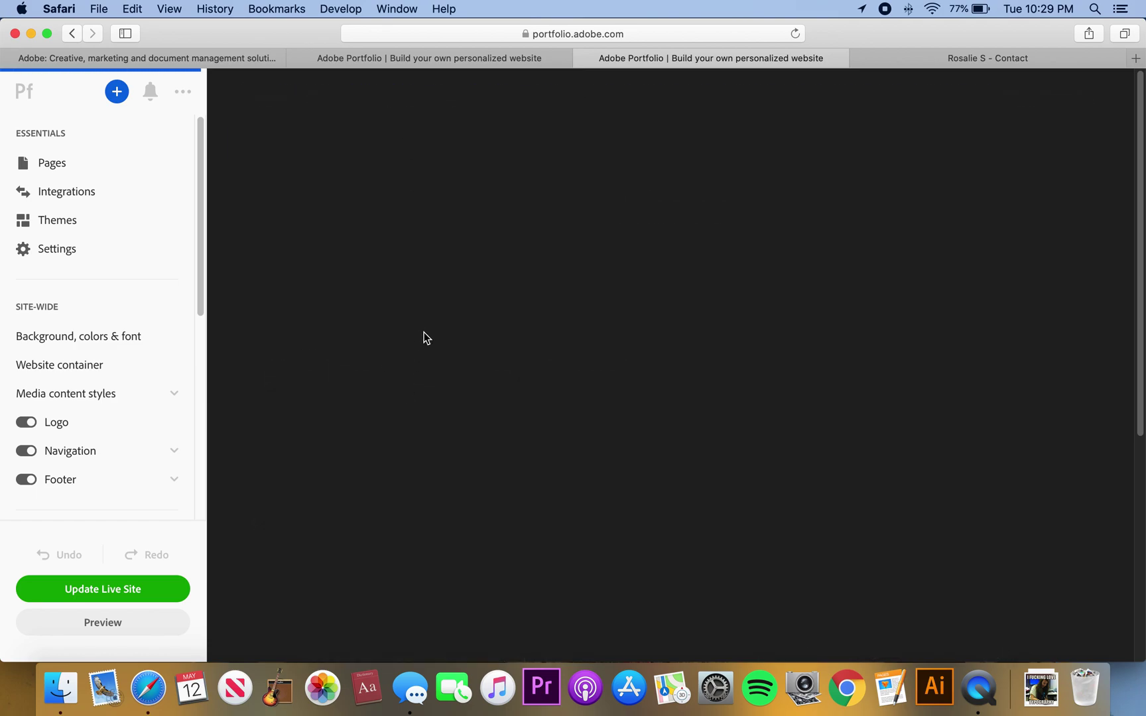
Show the About page and review the Pages list, collapsing and re-expanding Personal, then switch to Finder.
click(332, 99)
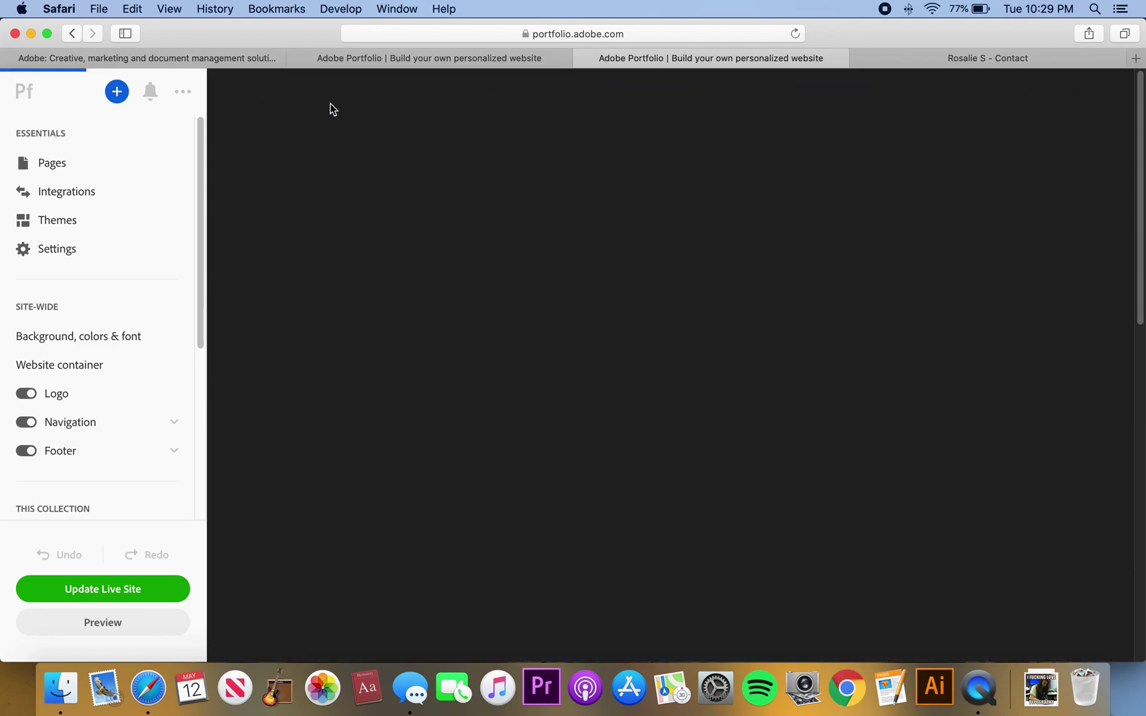
scroll(422, 383, down, 5)
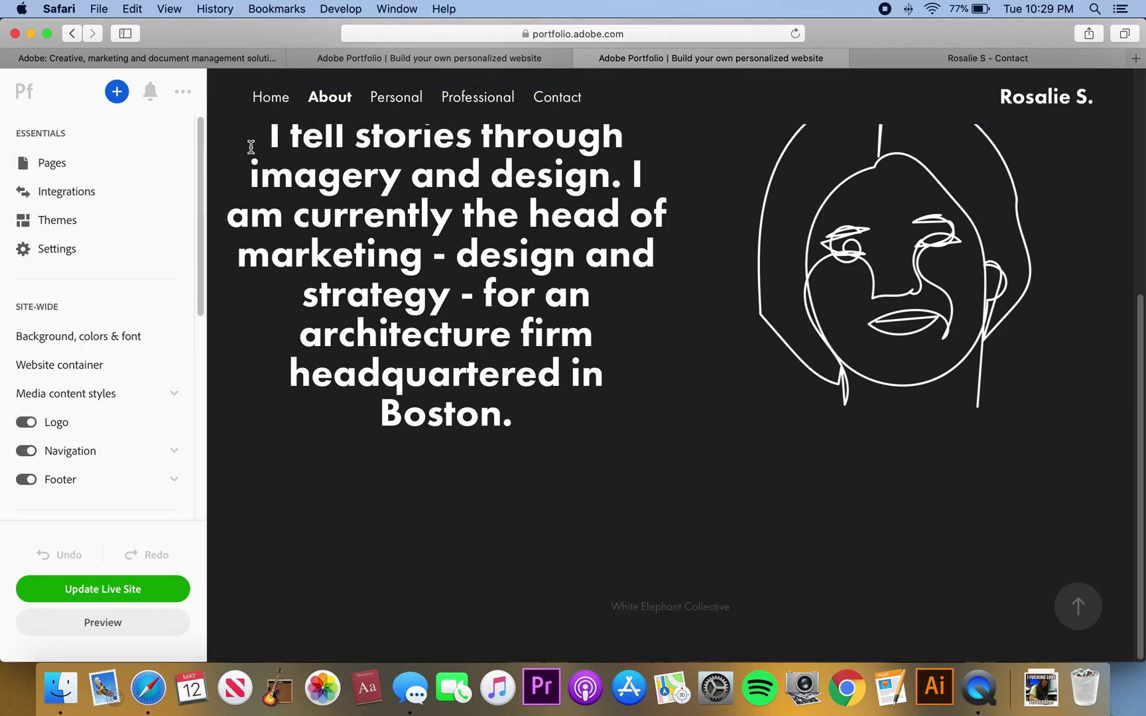
click(61, 165)
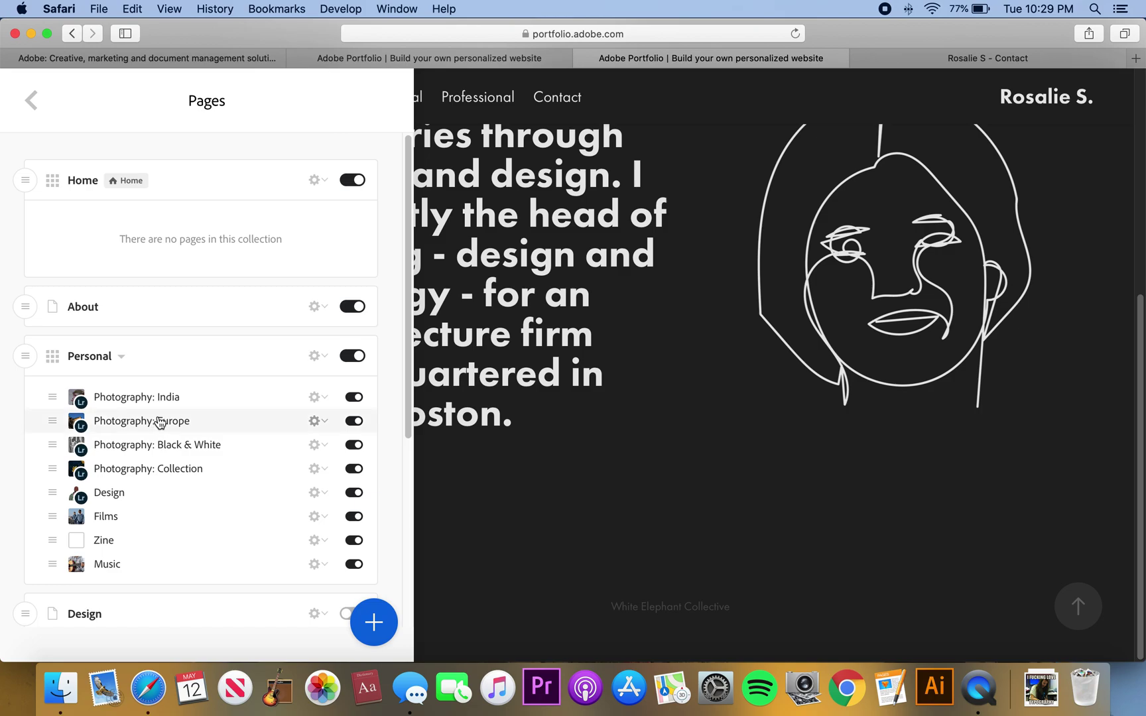
click(122, 362)
click(126, 364)
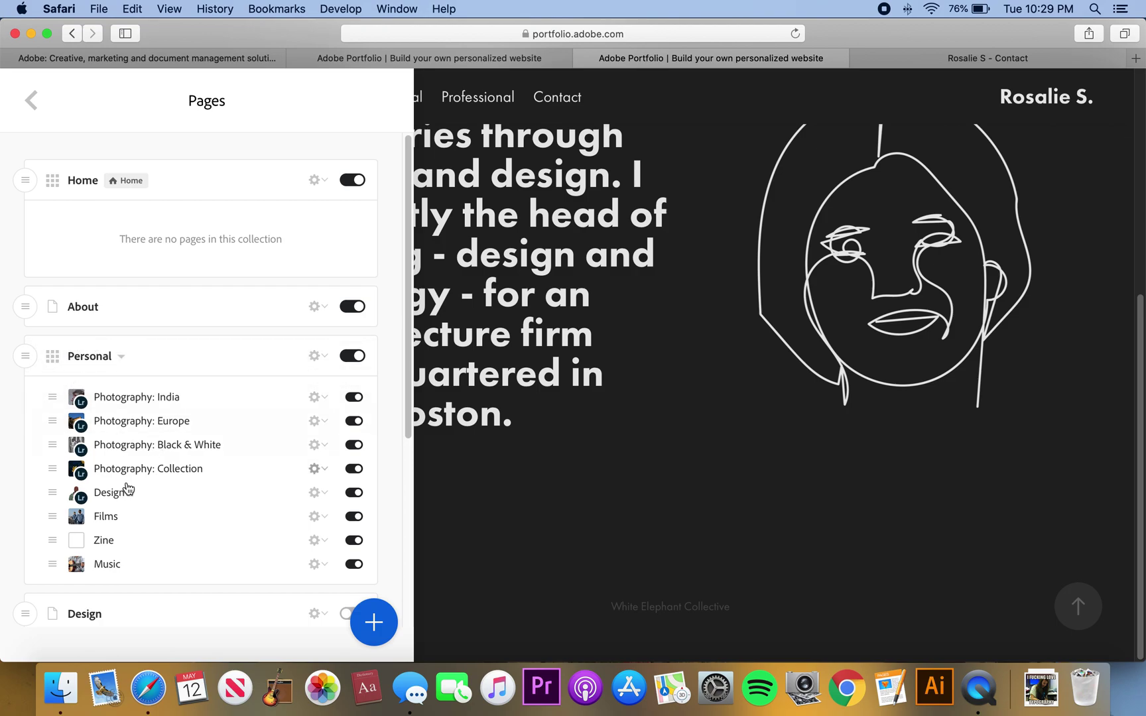
scroll(75, 571, down, 5)
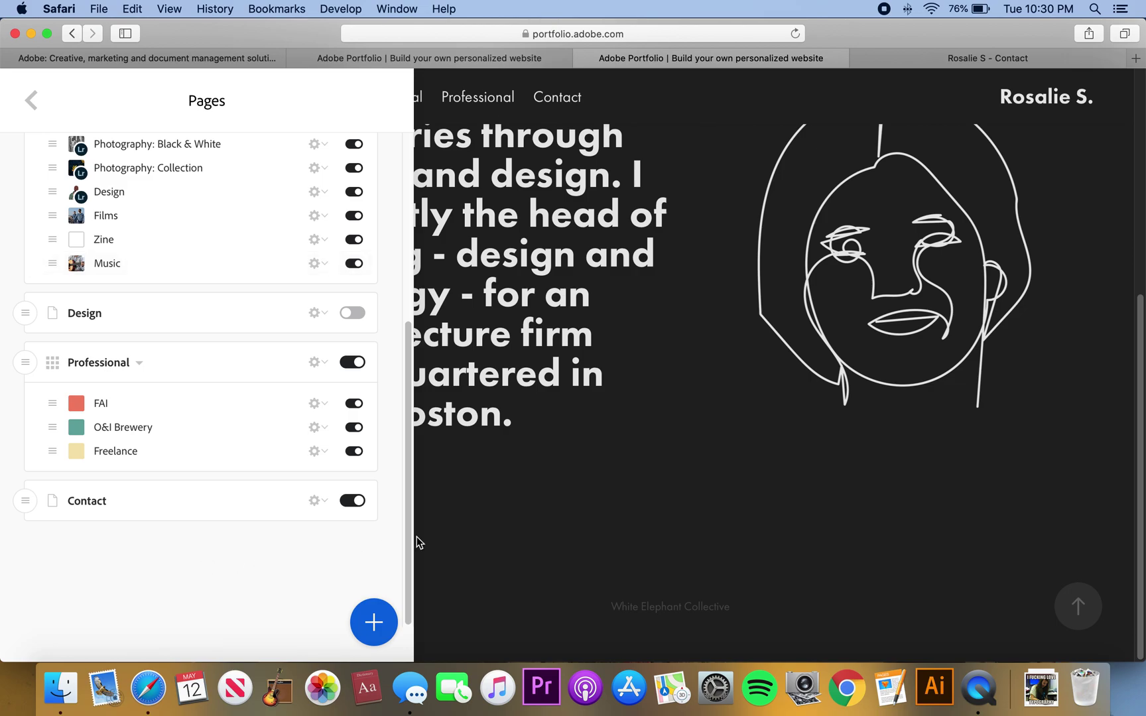
click(470, 527)
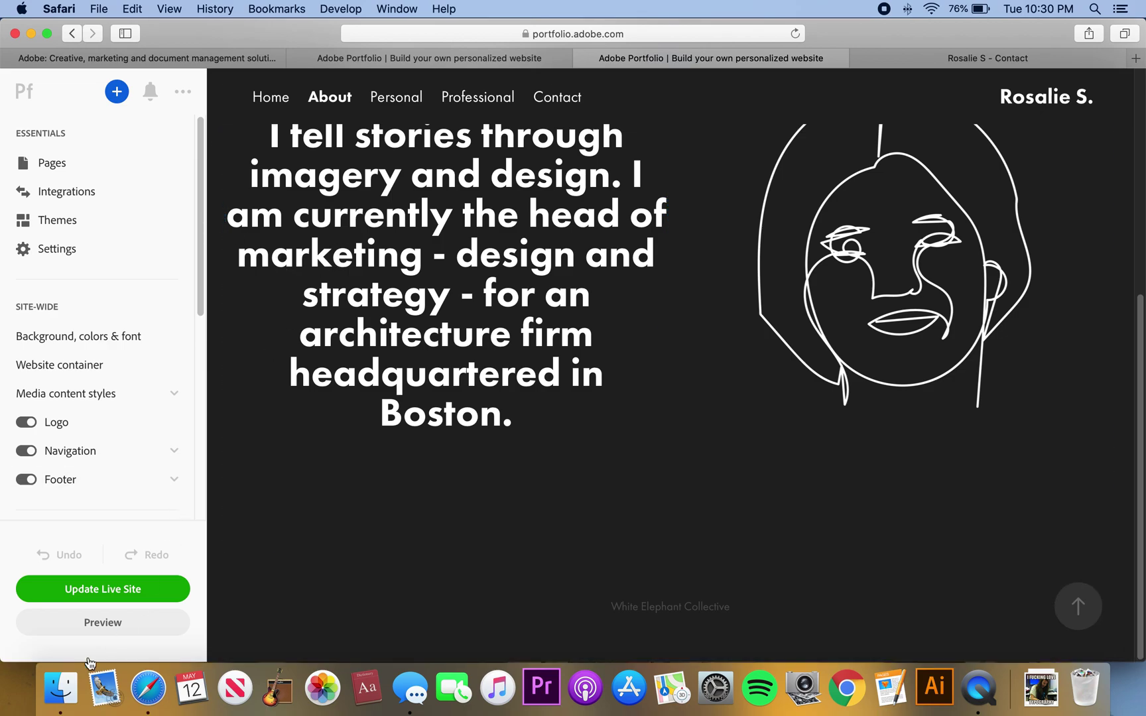
click(64, 676)
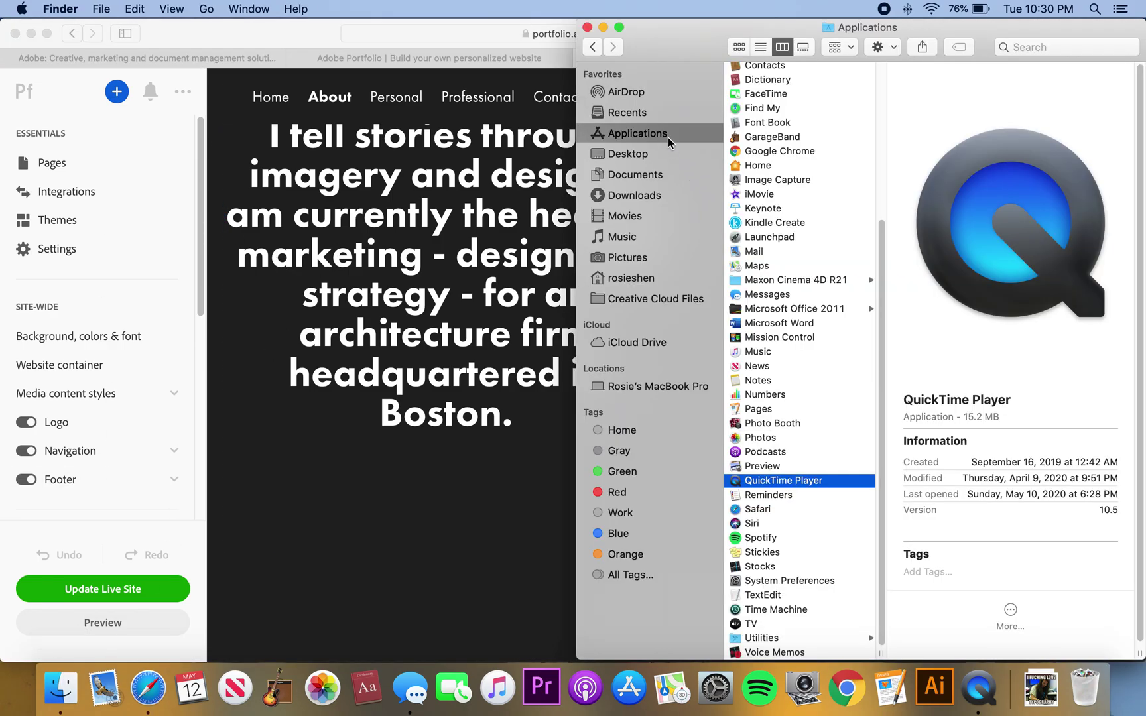
Launch Adobe Lightroom from the Adobe Lightroom CC folder in Applications.
scroll(817, 146, up, 5)
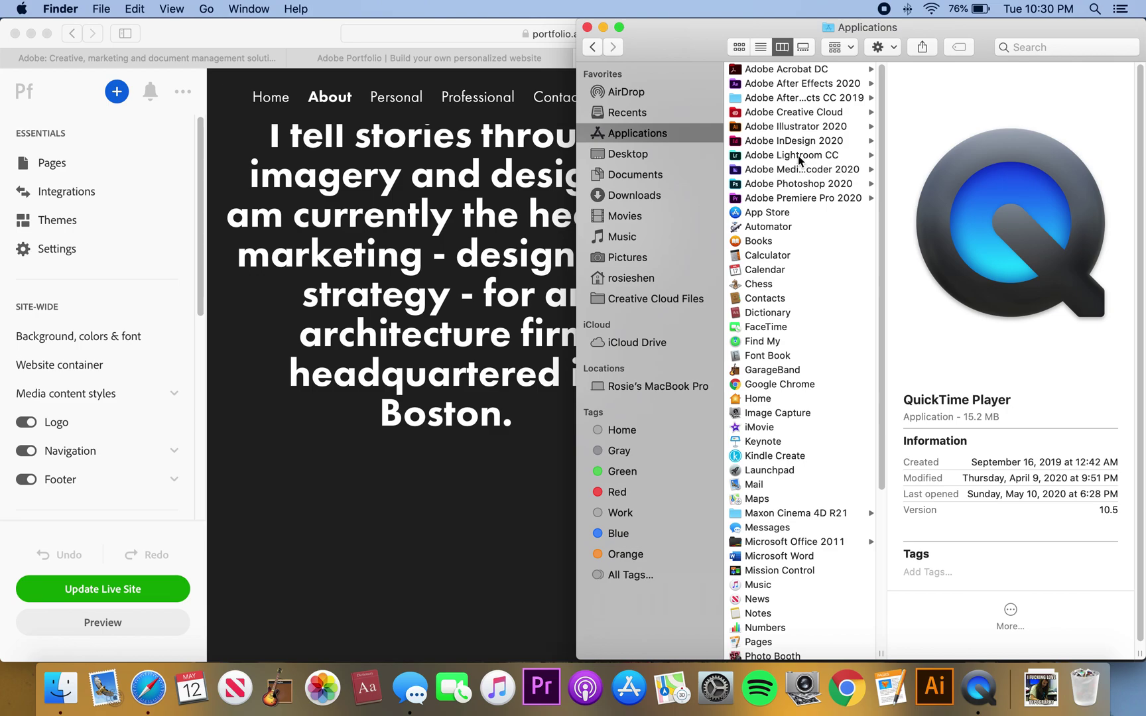
click(800, 157)
double_click(943, 69)
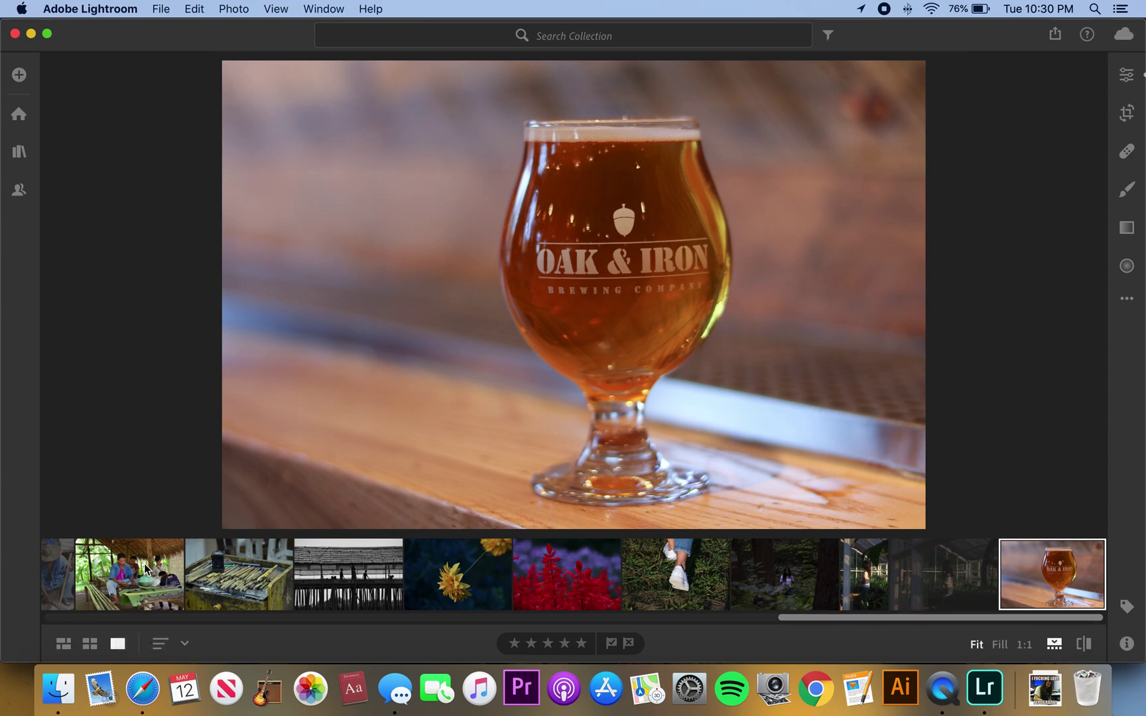
Browse Lightroom's B&W, Collection and Europe albums, then return to the Portfolio editor's Personal page.
click(20, 151)
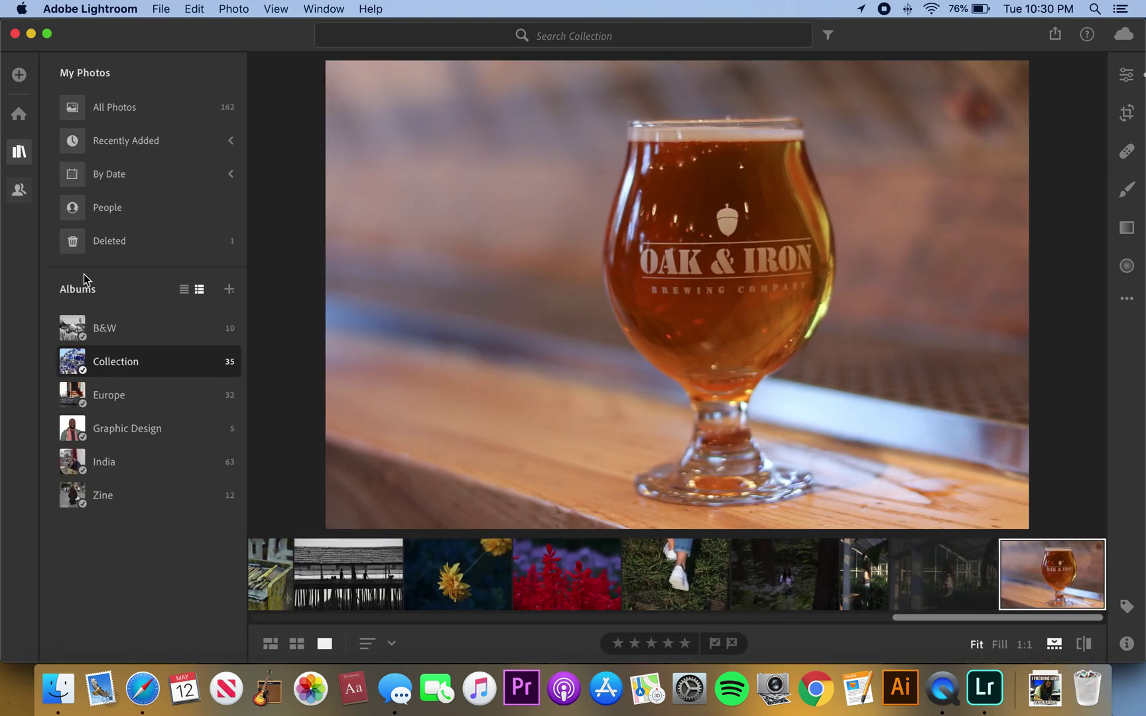
click(117, 330)
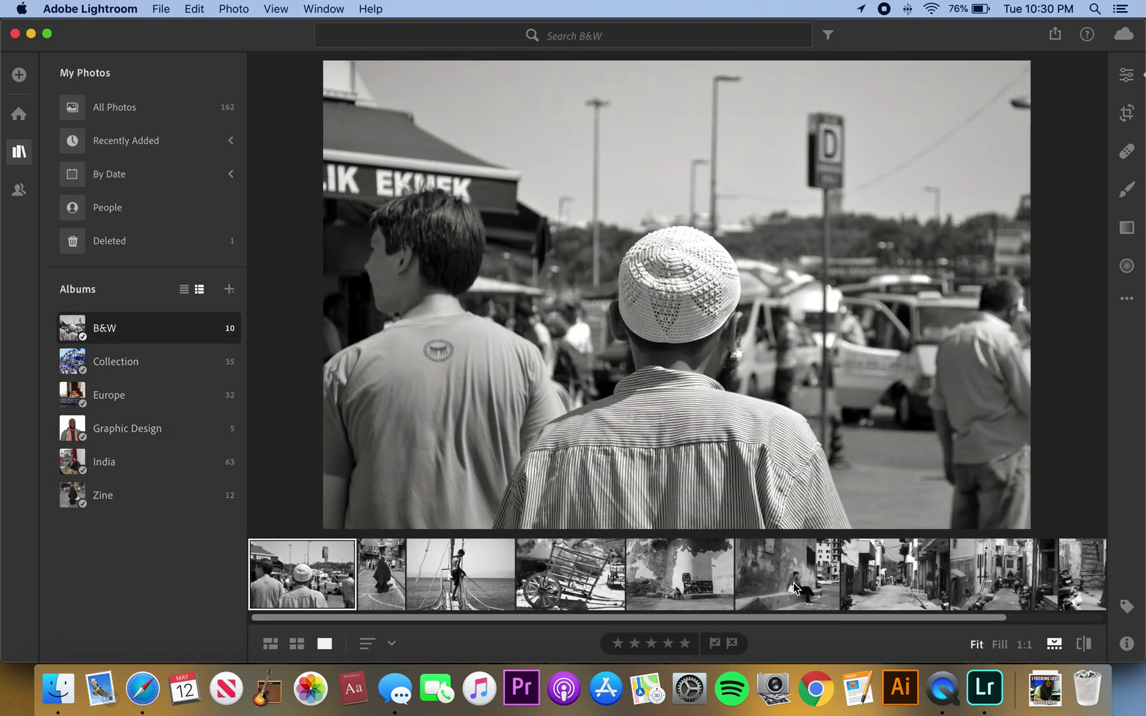
click(156, 362)
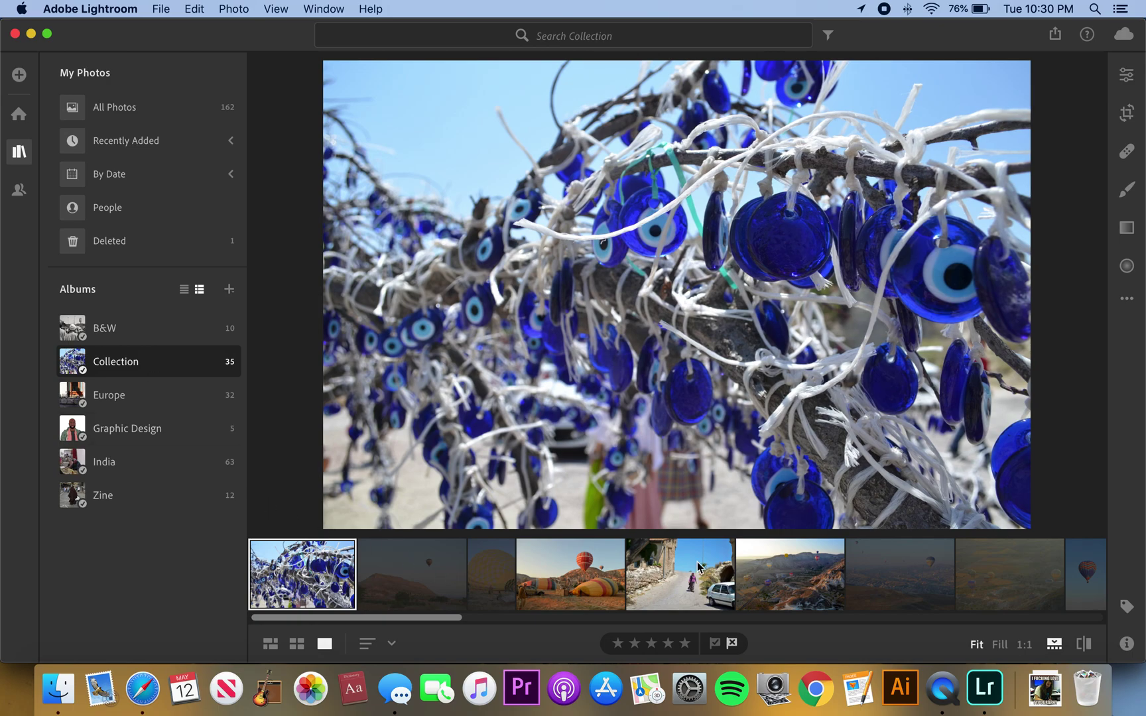
click(148, 408)
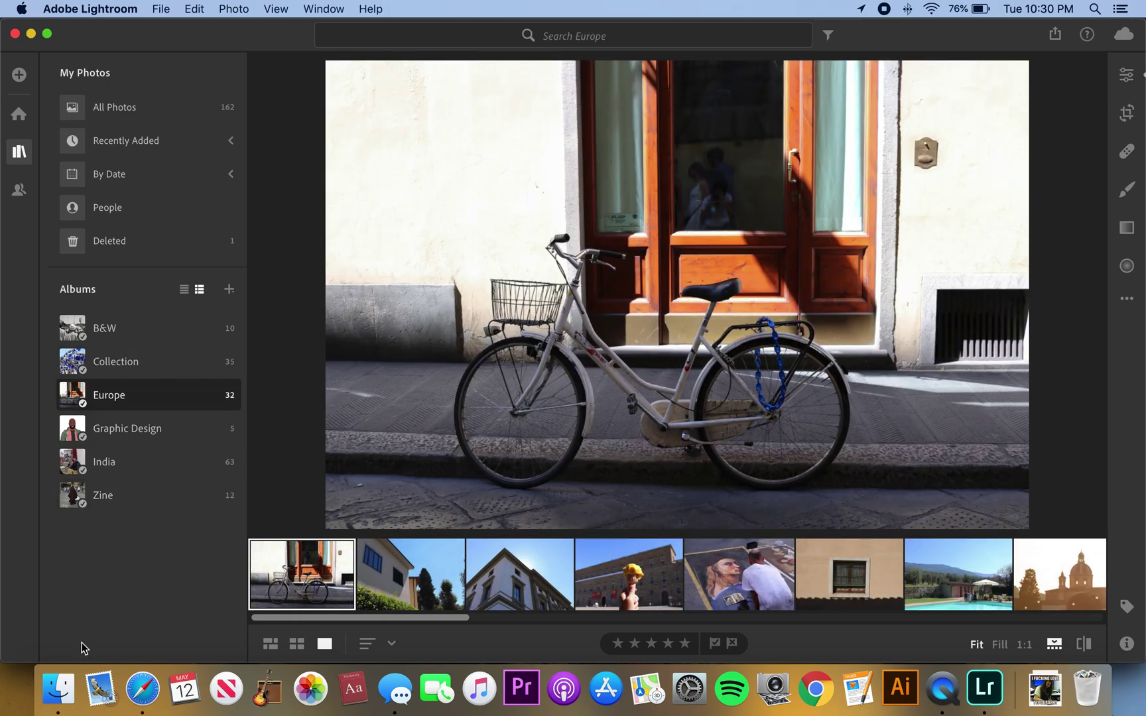
click(143, 689)
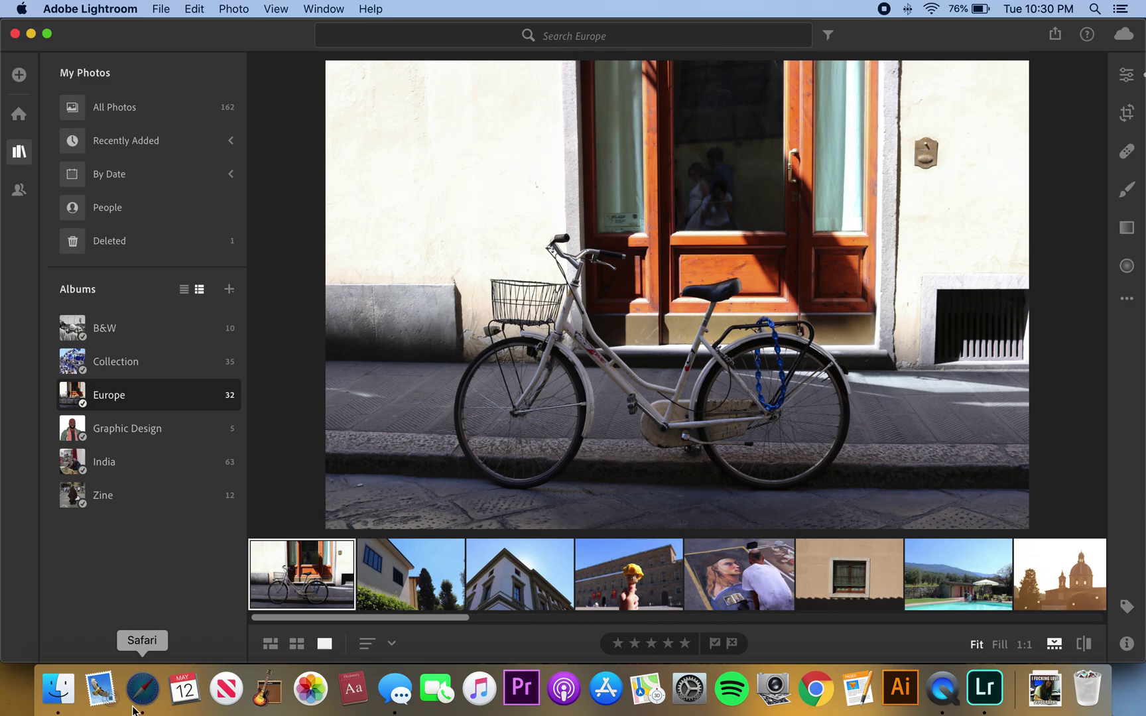
click(330, 97)
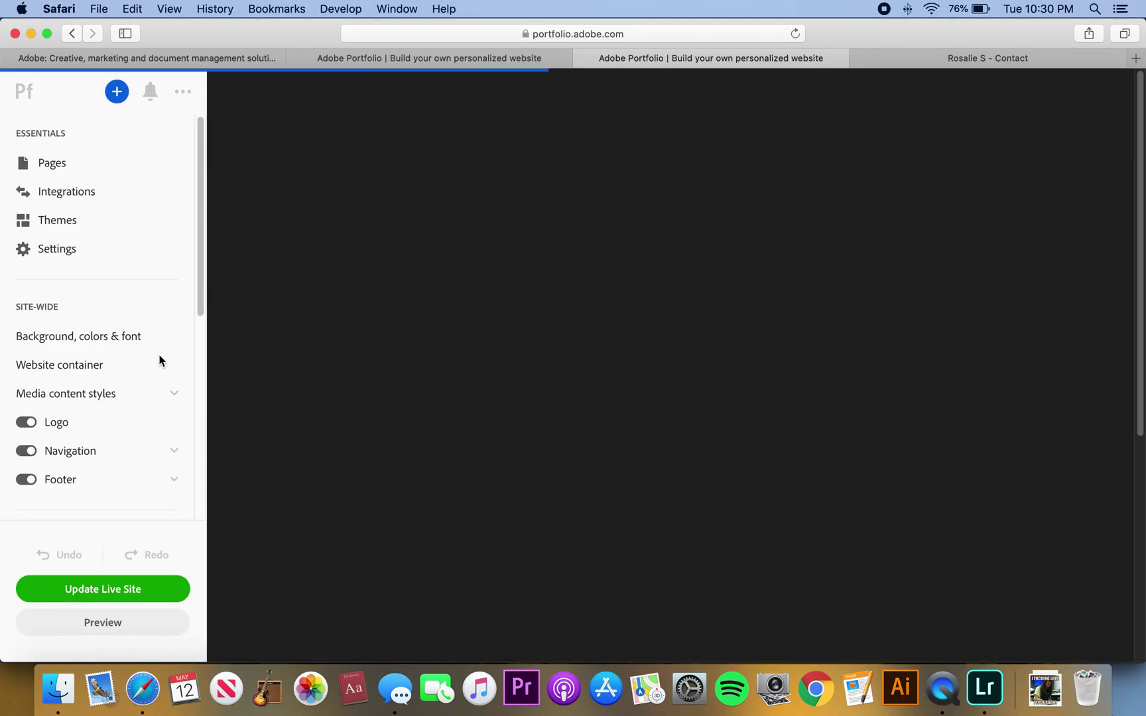
Open the Photography: India project from the Personal grid, then switch over to Lightroom.
scroll(387, 335, down, 10)
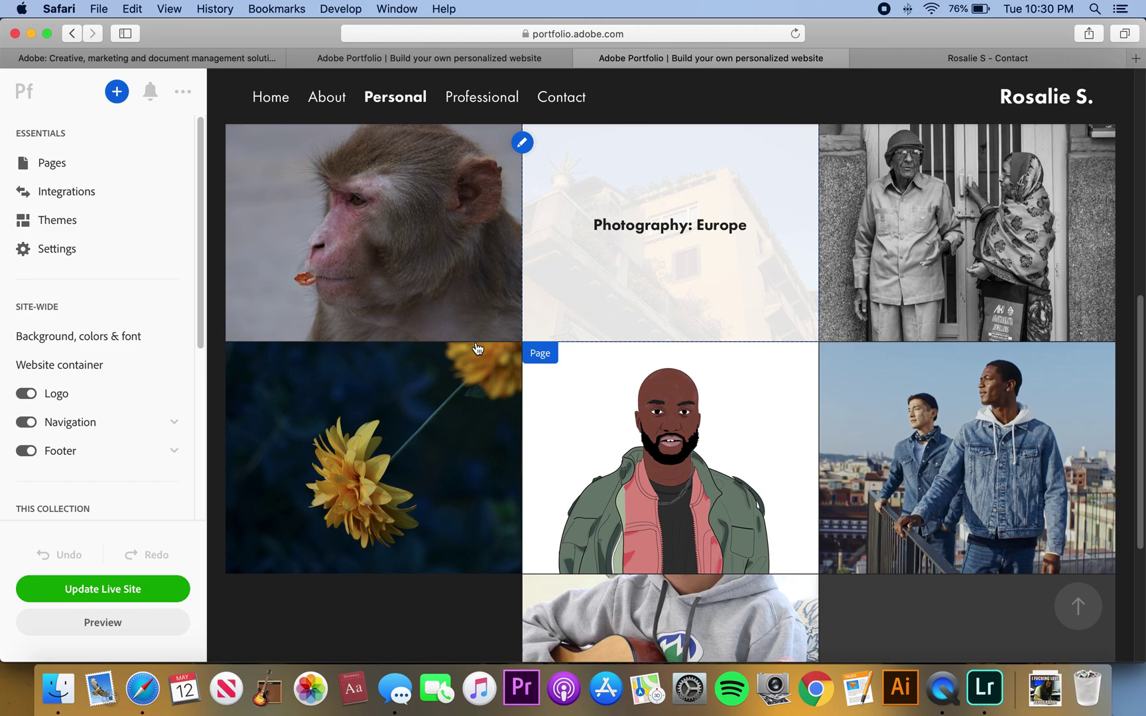
scroll(393, 368, up, 2)
click(327, 278)
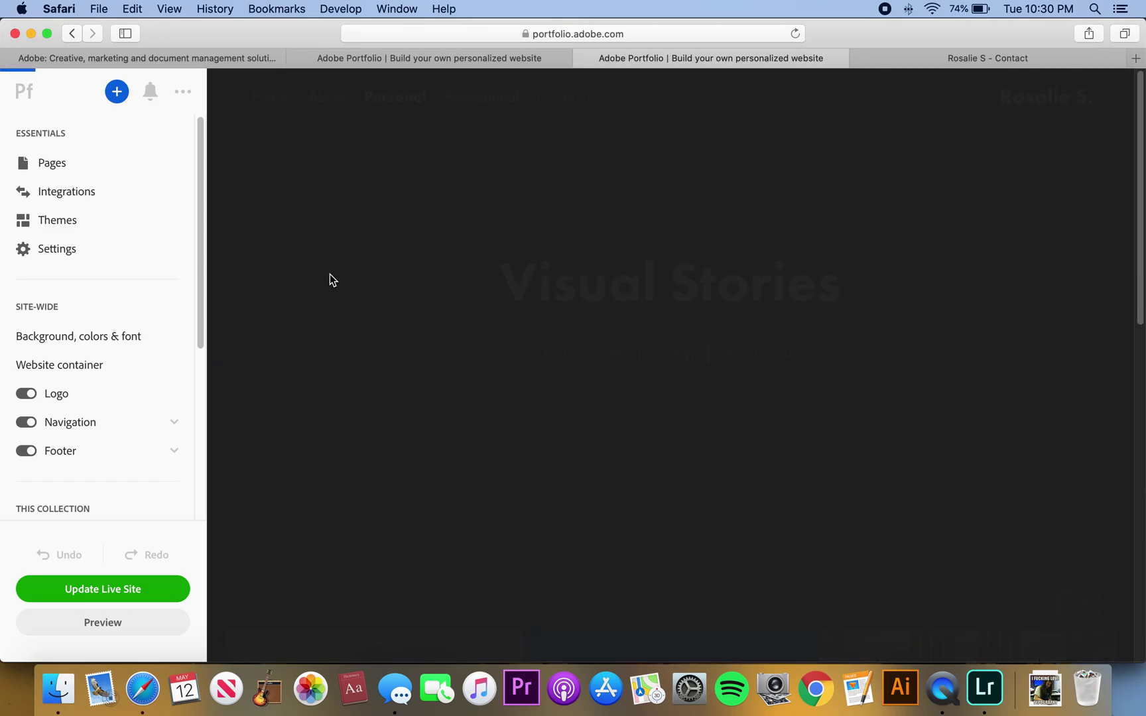
click(984, 688)
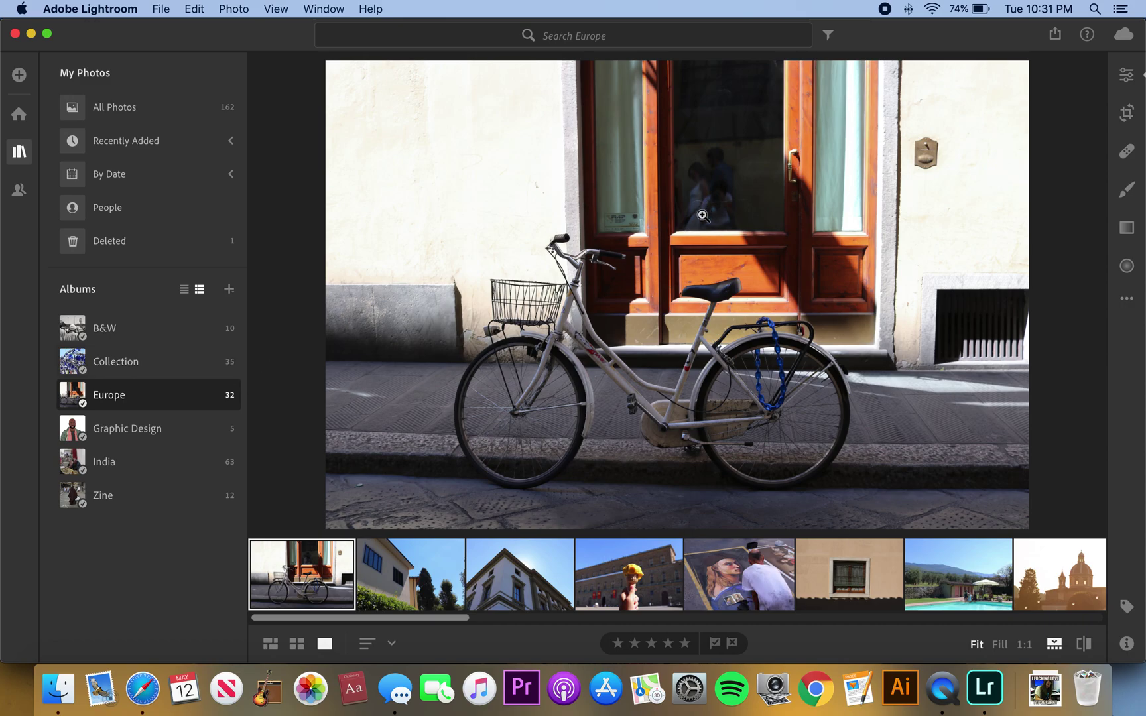
Quit Adobe Lightroom from its Dock icon menu.
right_click(989, 689)
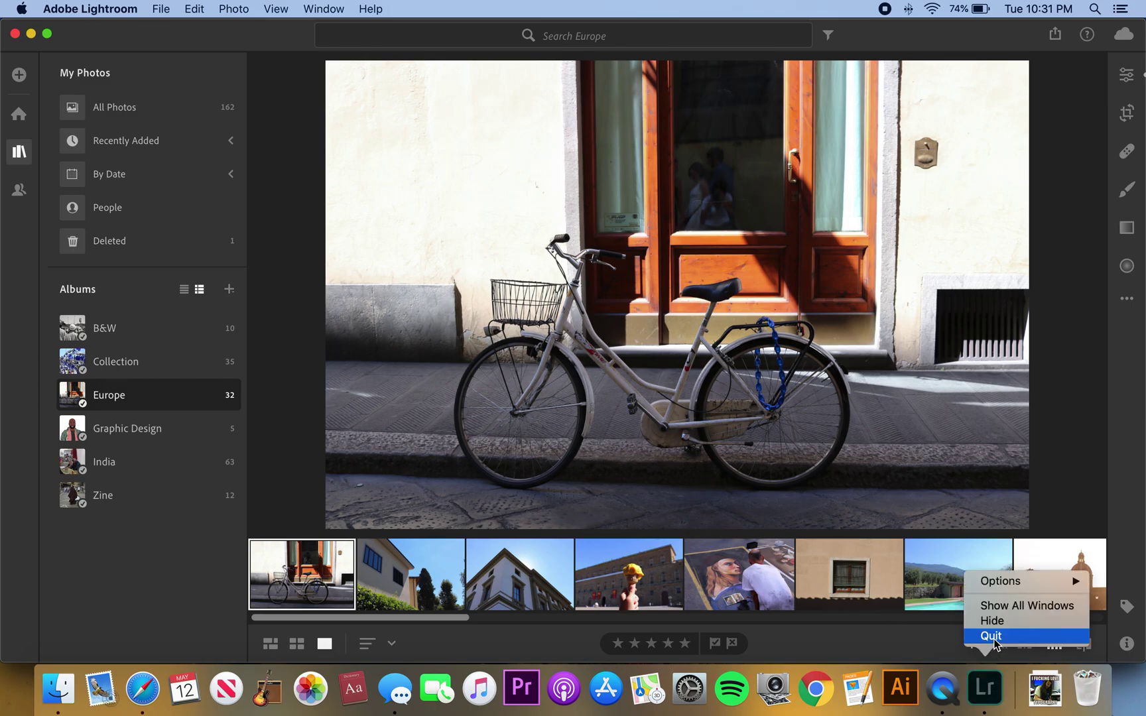
click(992, 636)
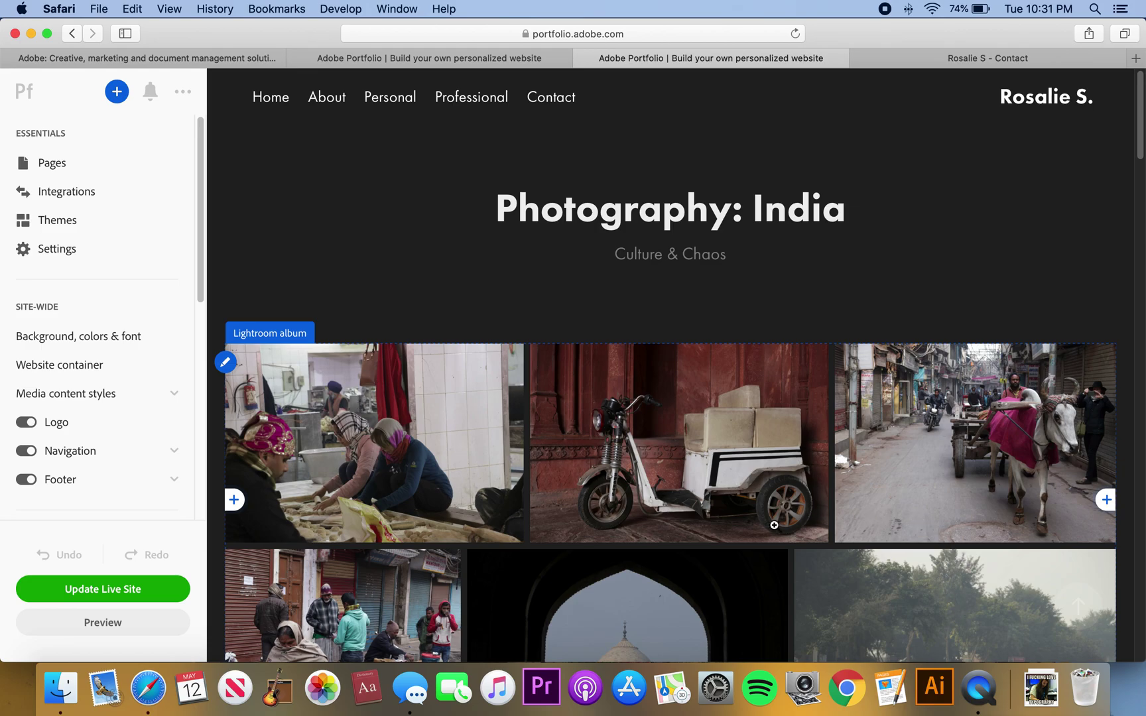
scroll(358, 449, down, 15)
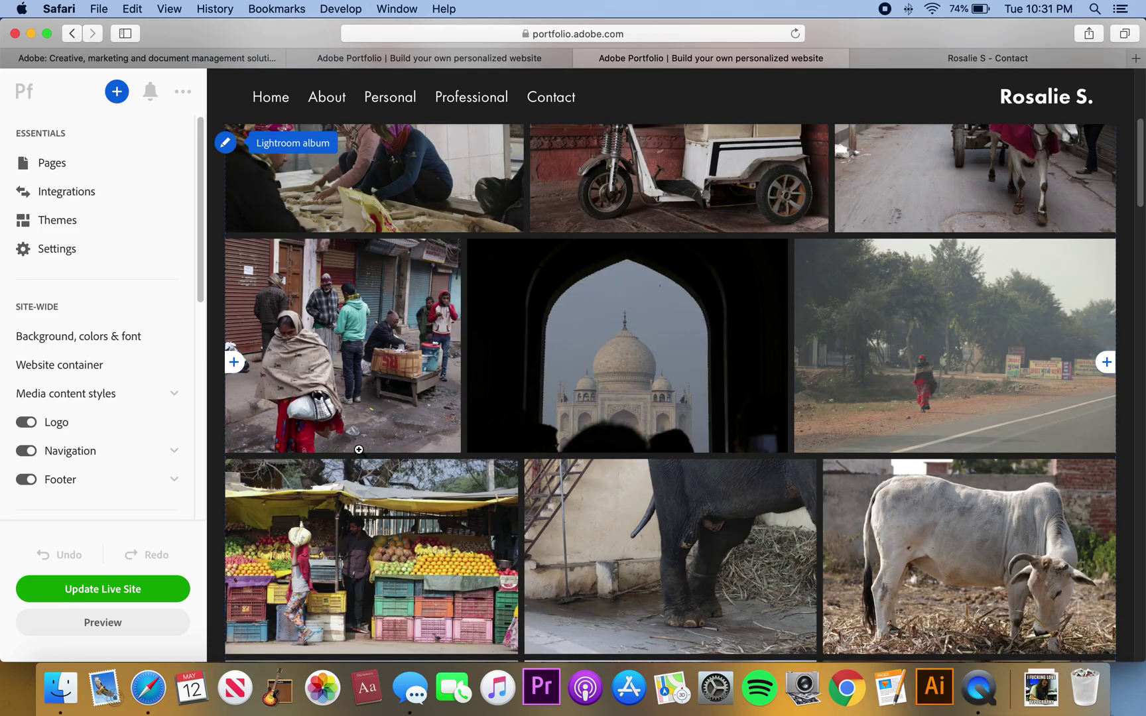
scroll(359, 449, down, 20)
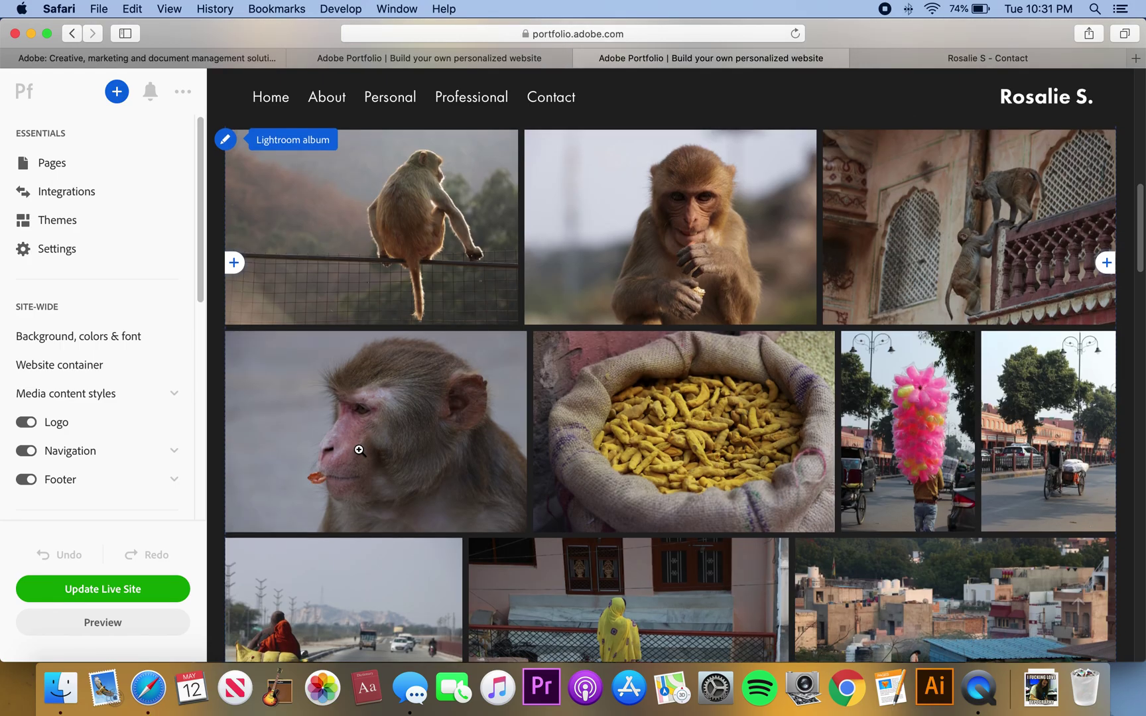
scroll(358, 449, down, 20)
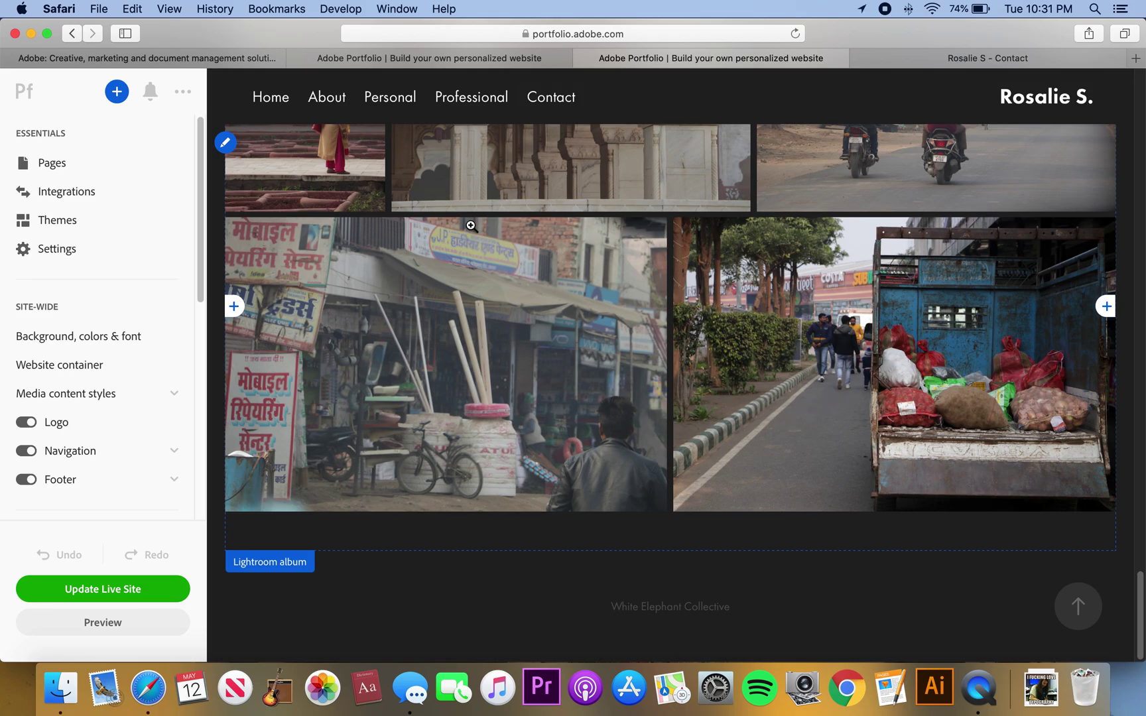
scroll(470, 226, up, 20)
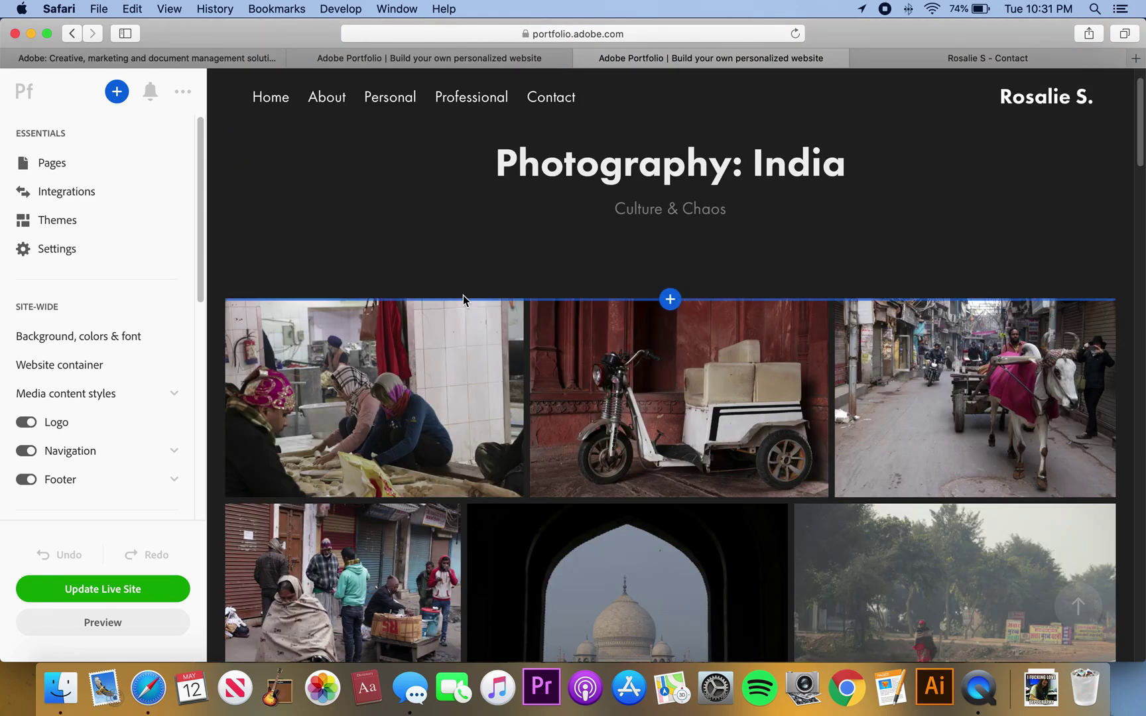
click(372, 354)
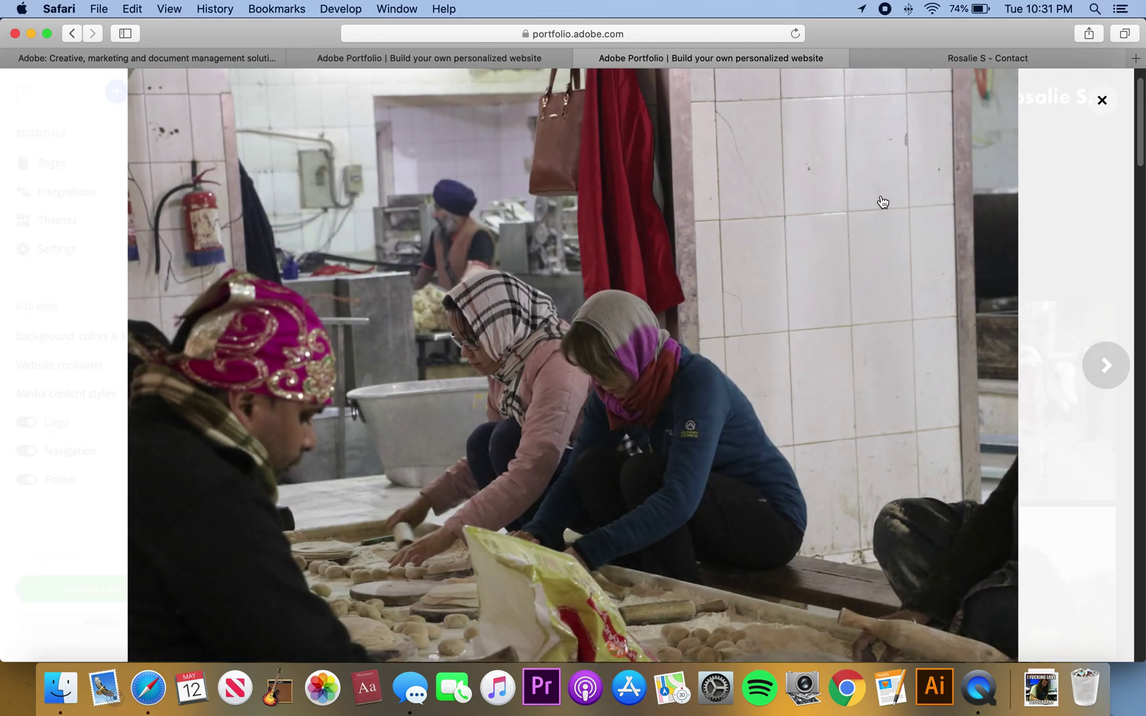
click(1100, 102)
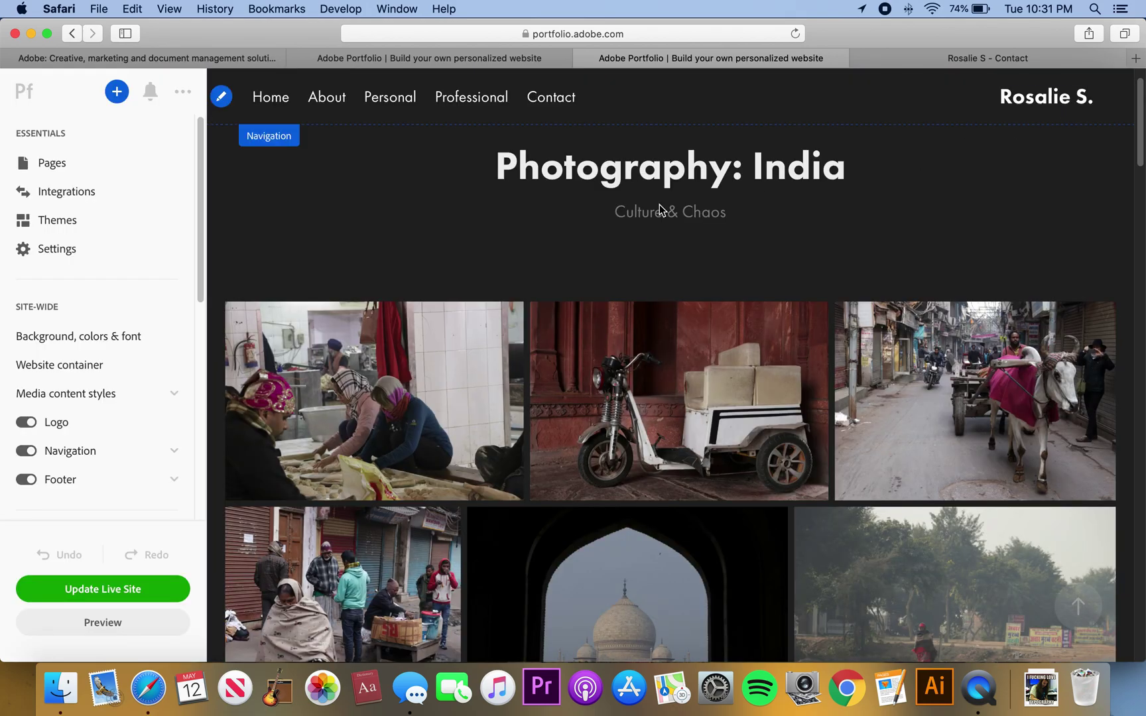
click(388, 98)
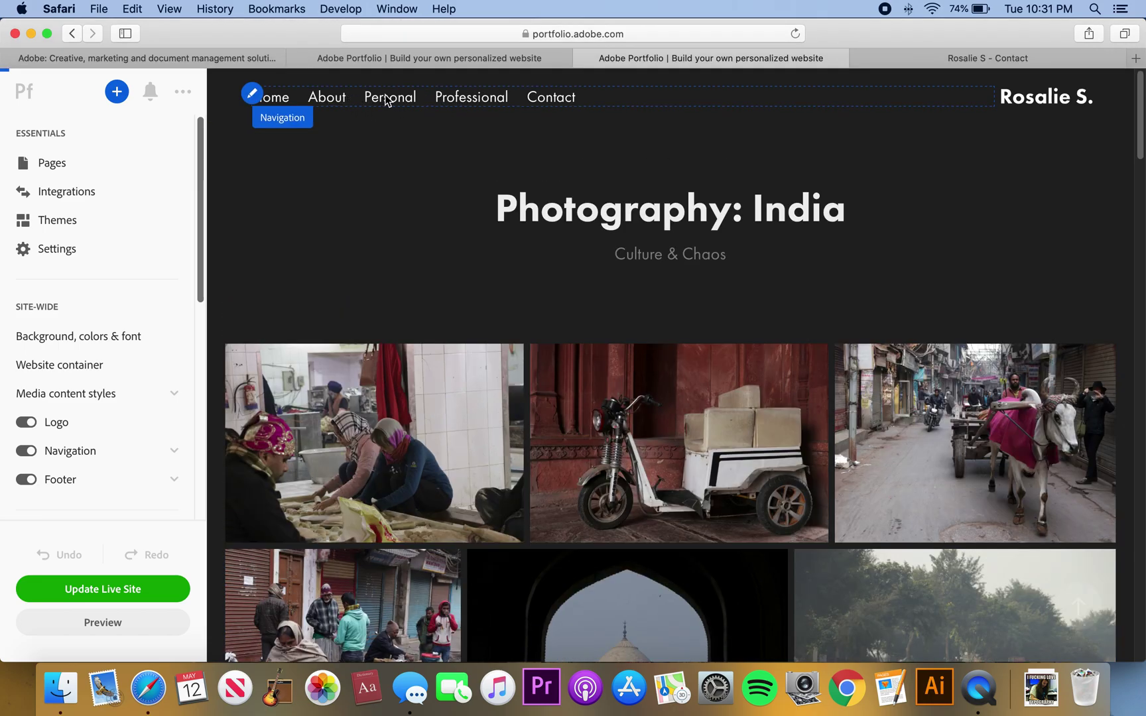
Scroll the Films page to show the whole H&M commercial video and caption, then go to Contact.
scroll(571, 420, down, 10)
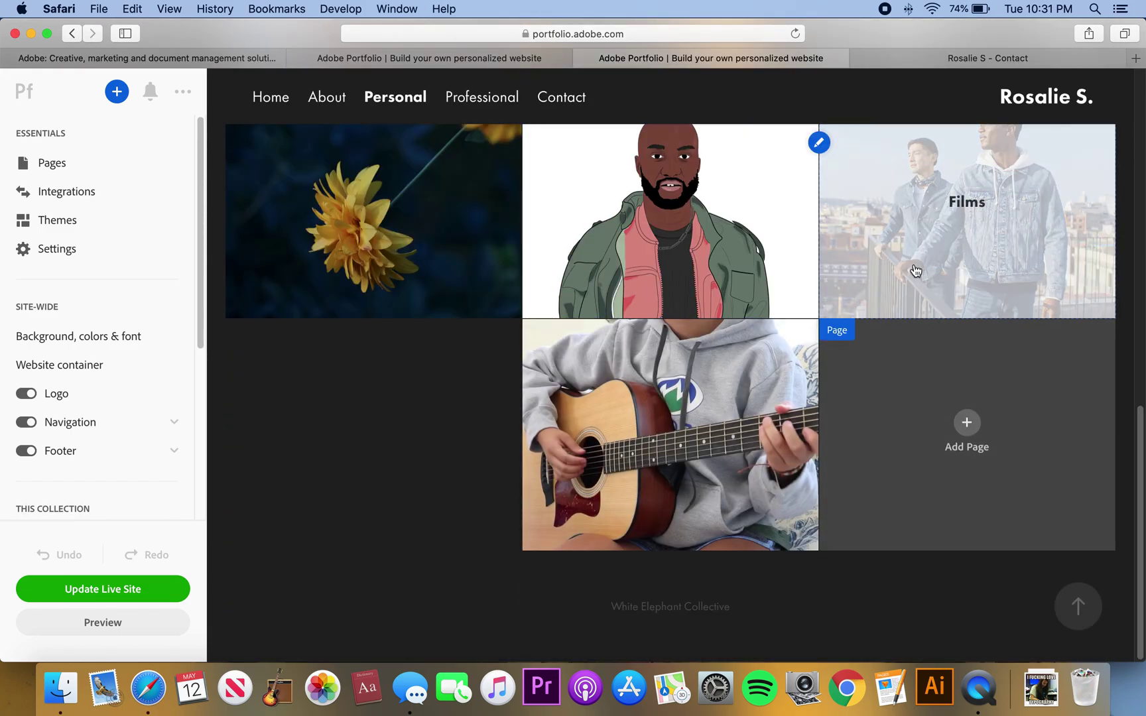
scroll(862, 285, up, 10)
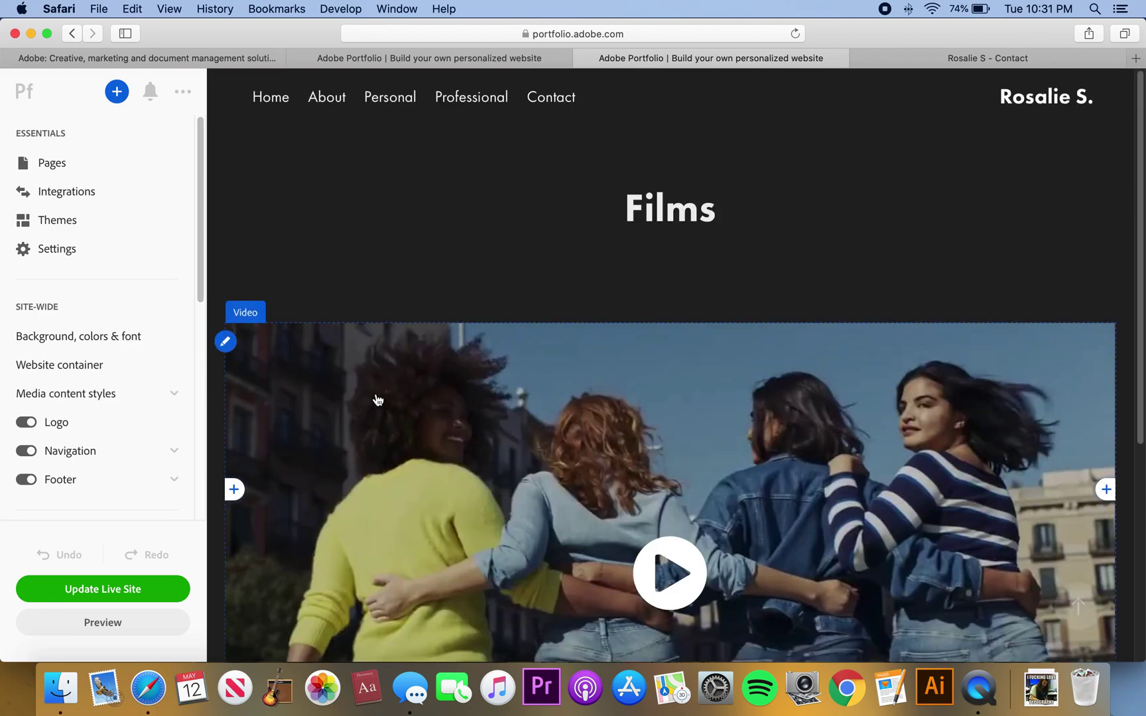
scroll(424, 396, down, 1)
scroll(467, 392, down, 4)
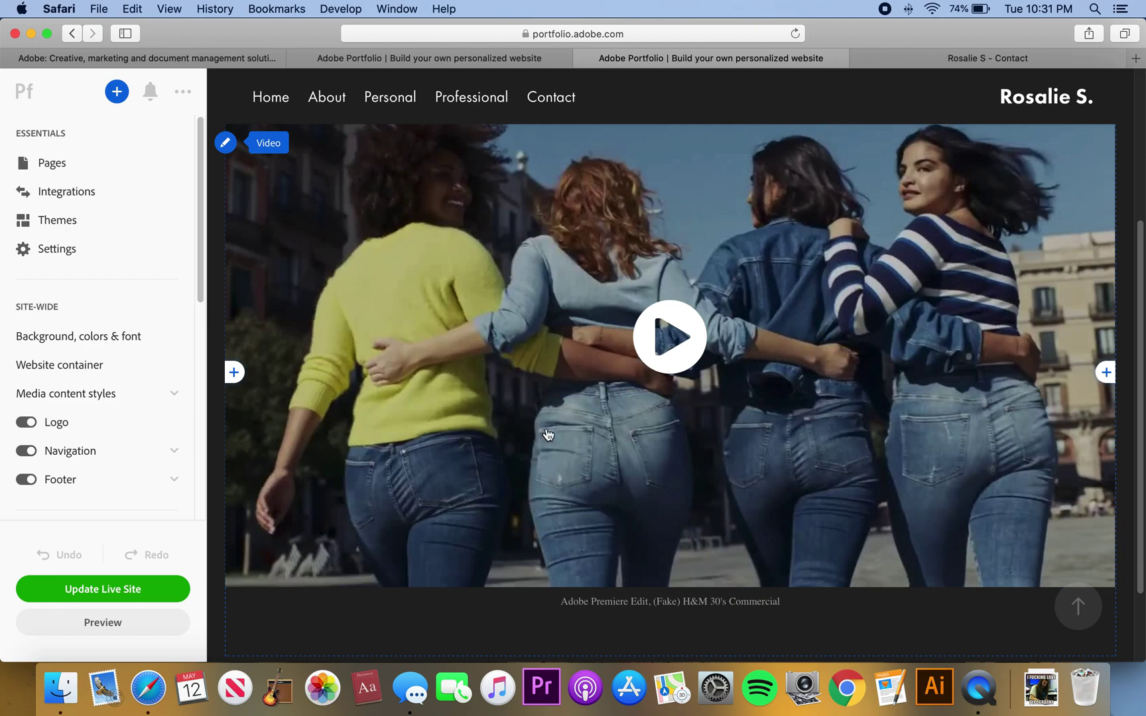
scroll(587, 460, up, 1)
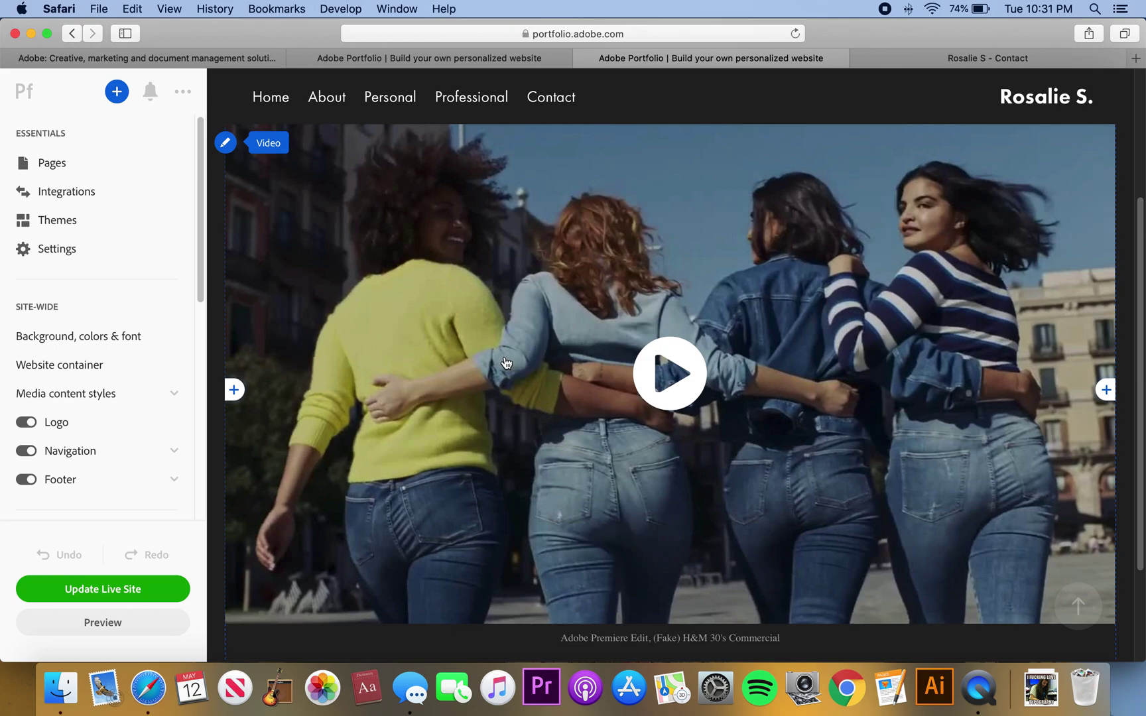
scroll(505, 362, up, 1)
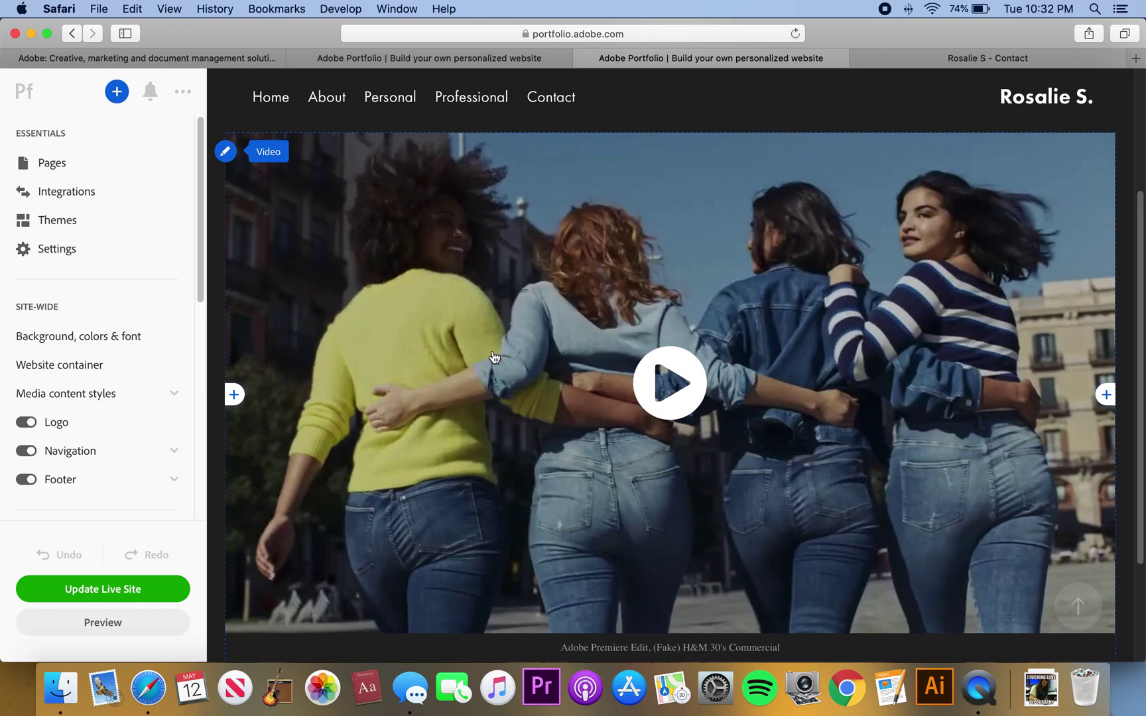
click(556, 99)
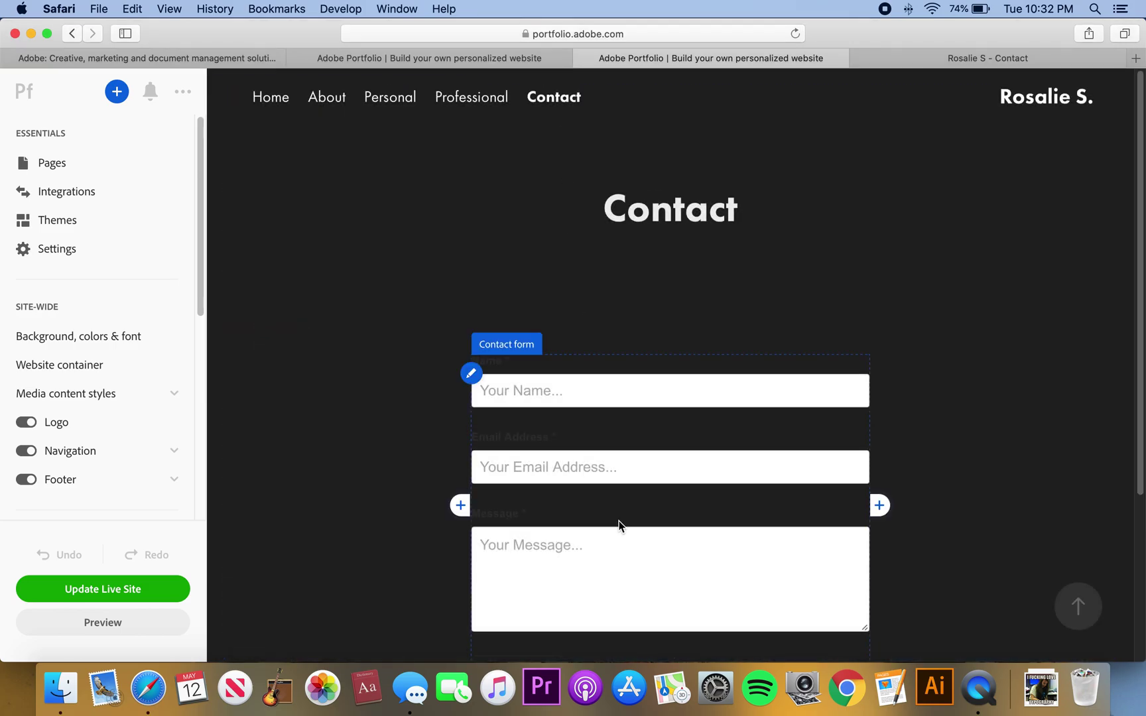
Scroll the Contact form, view the insertable content types, then return to the Home page.
scroll(619, 520, down, 5)
click(671, 492)
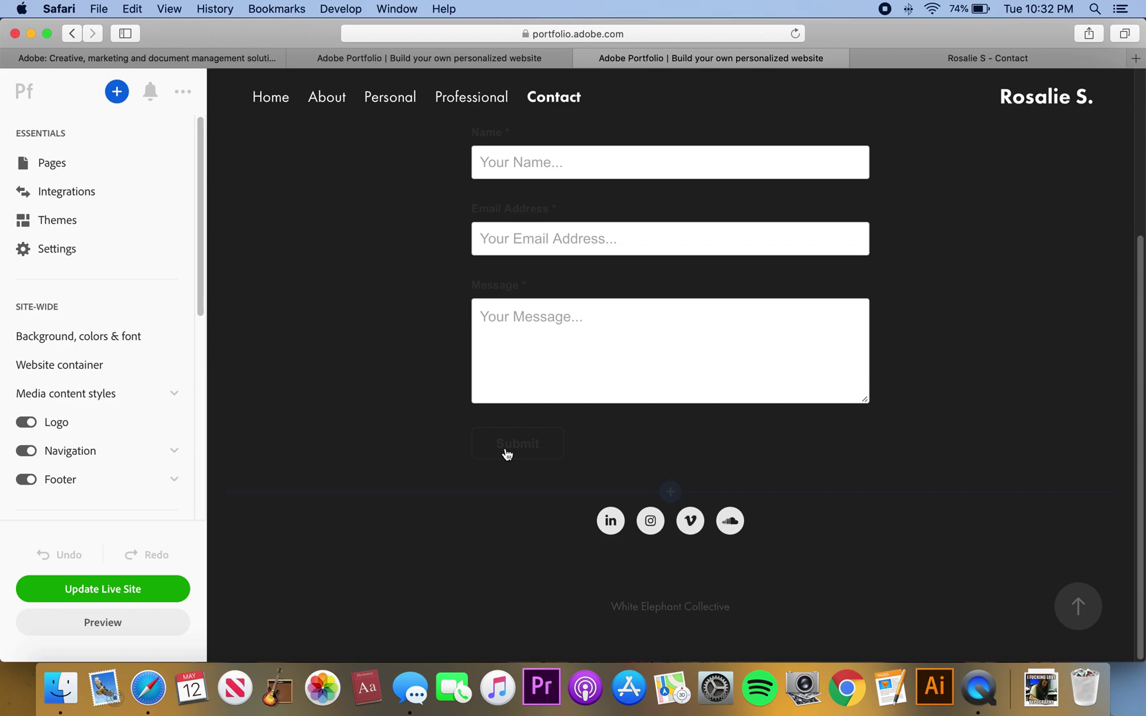
scroll(358, 373, up, 4)
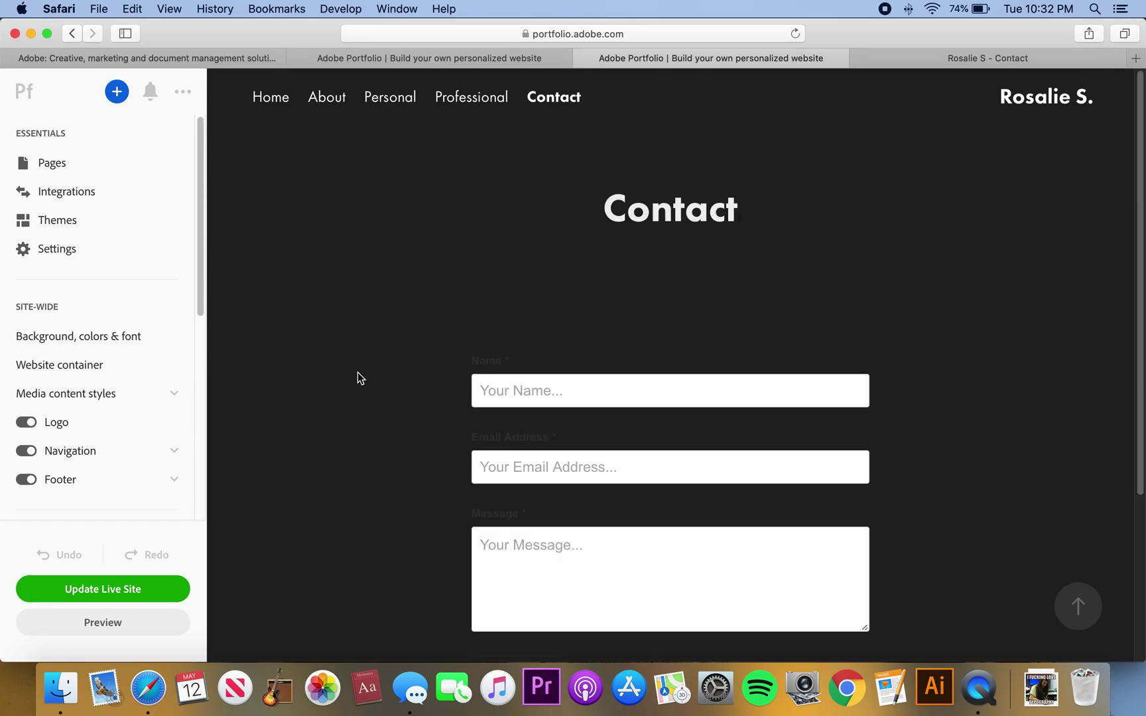
click(279, 99)
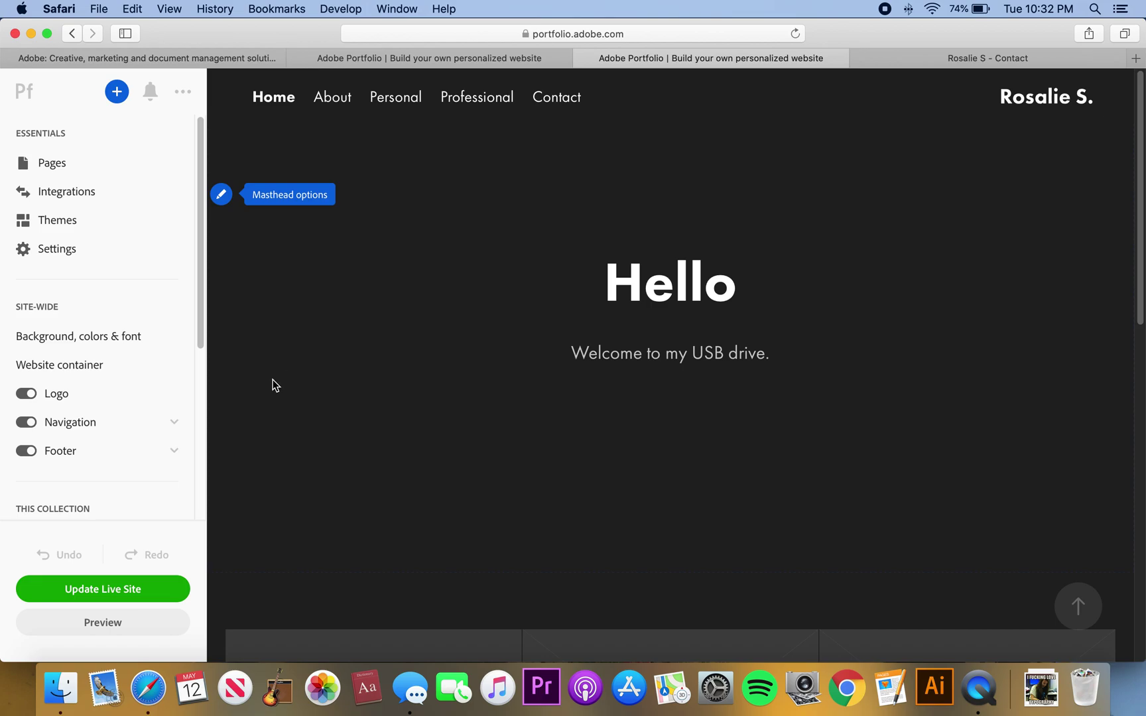
Scroll the Home page, then open About and show the insertable content types.
scroll(275, 394, down, 5)
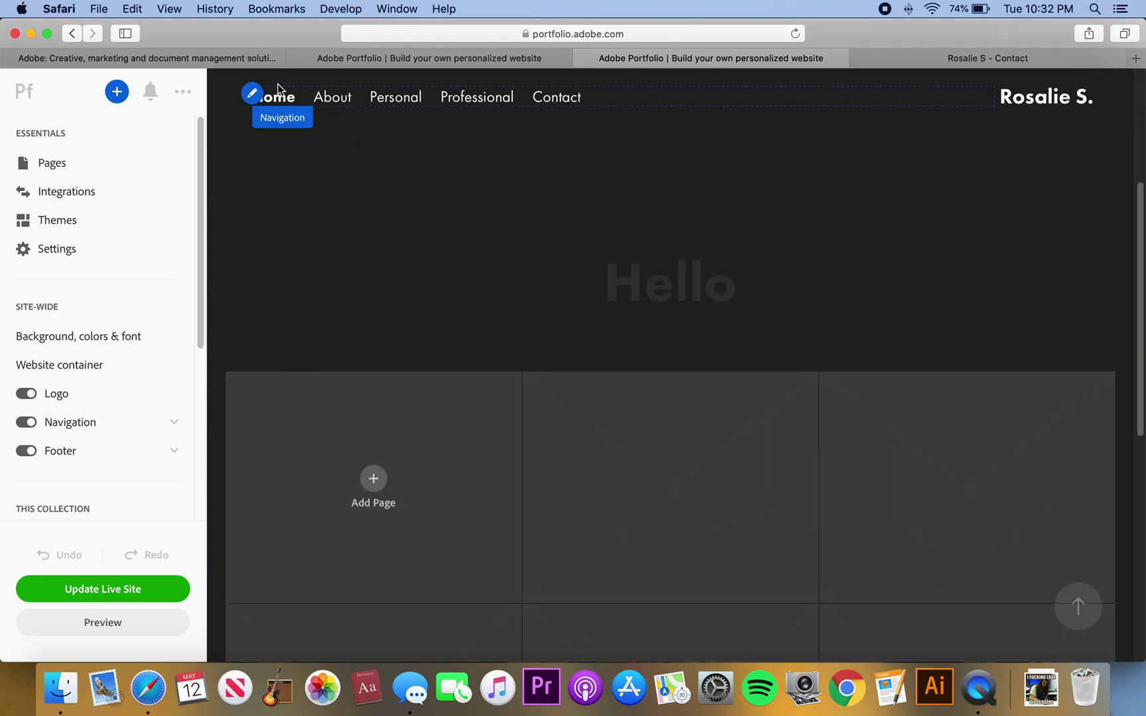
scroll(315, 220, up, 5)
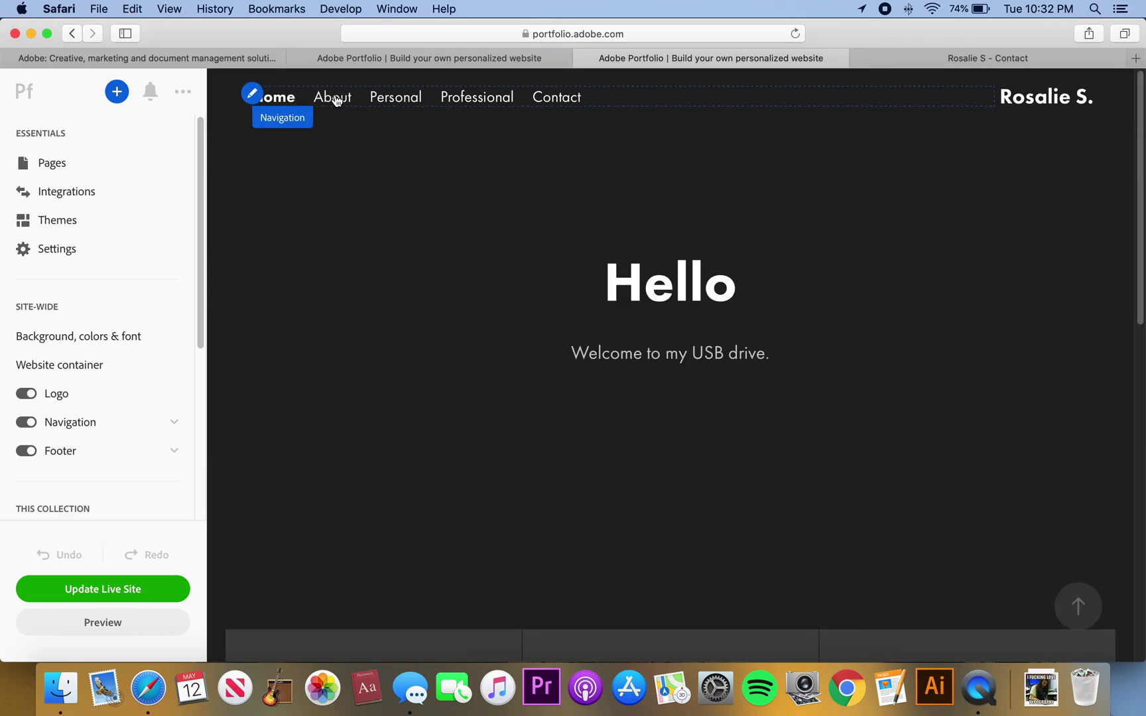
click(335, 97)
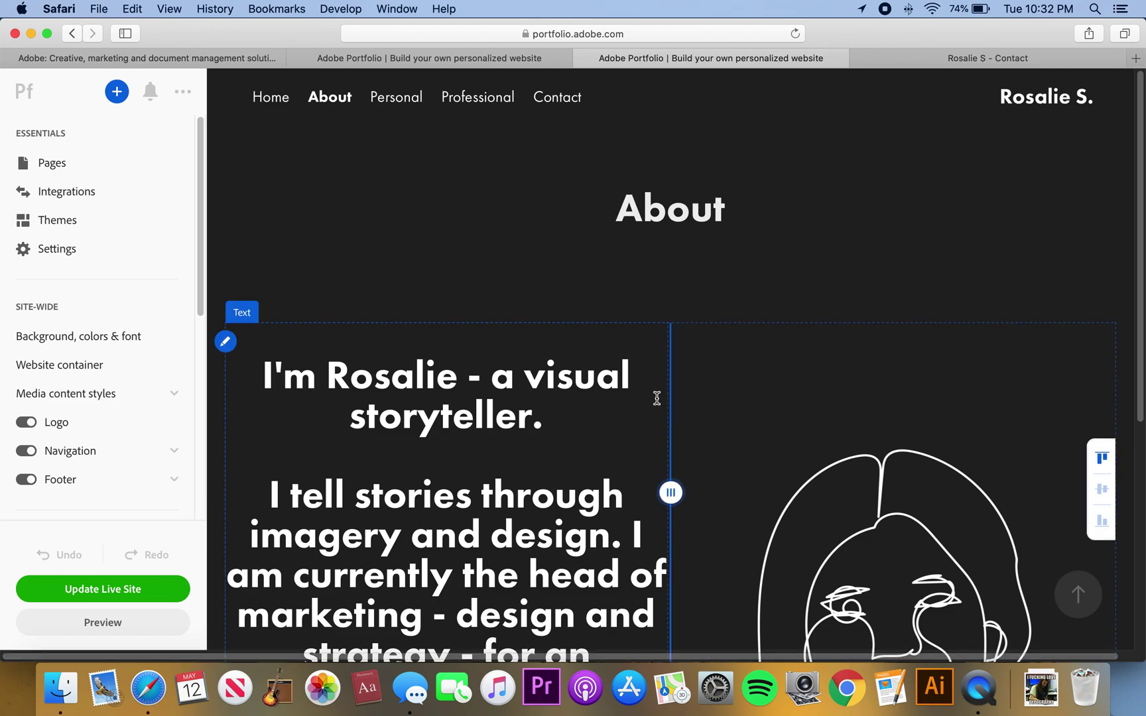
click(670, 325)
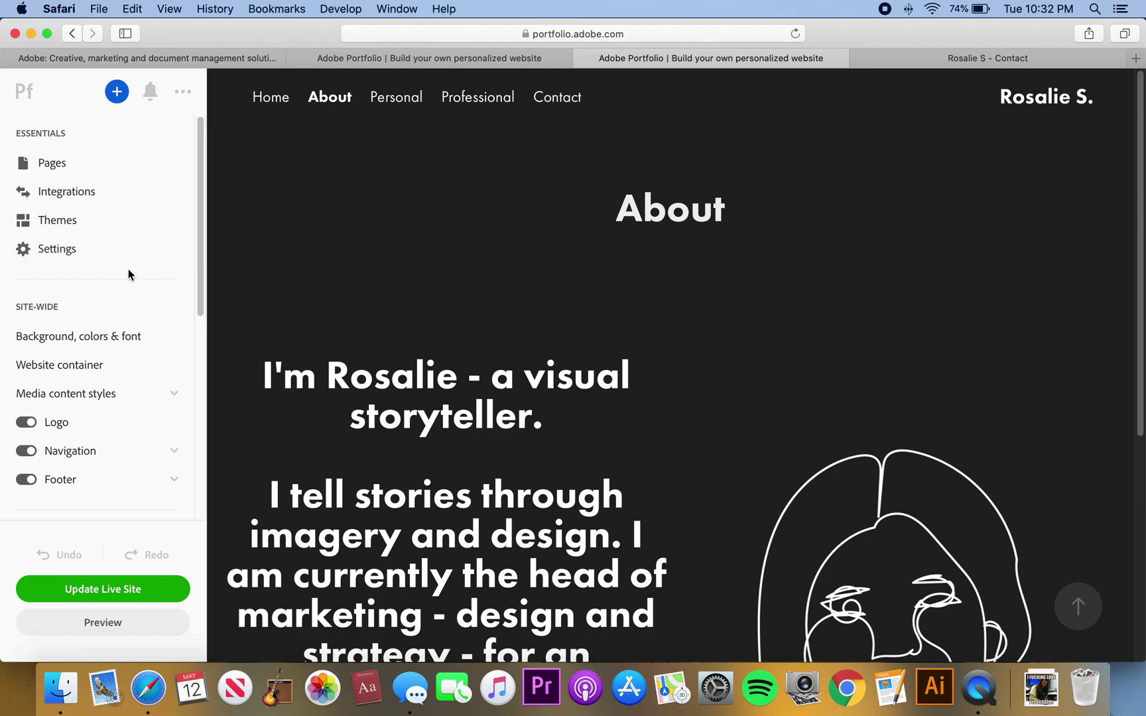
Scroll the sidebar, reopen the content-type menu, and switch to the published site's Contact tab.
scroll(126, 286, down, 5)
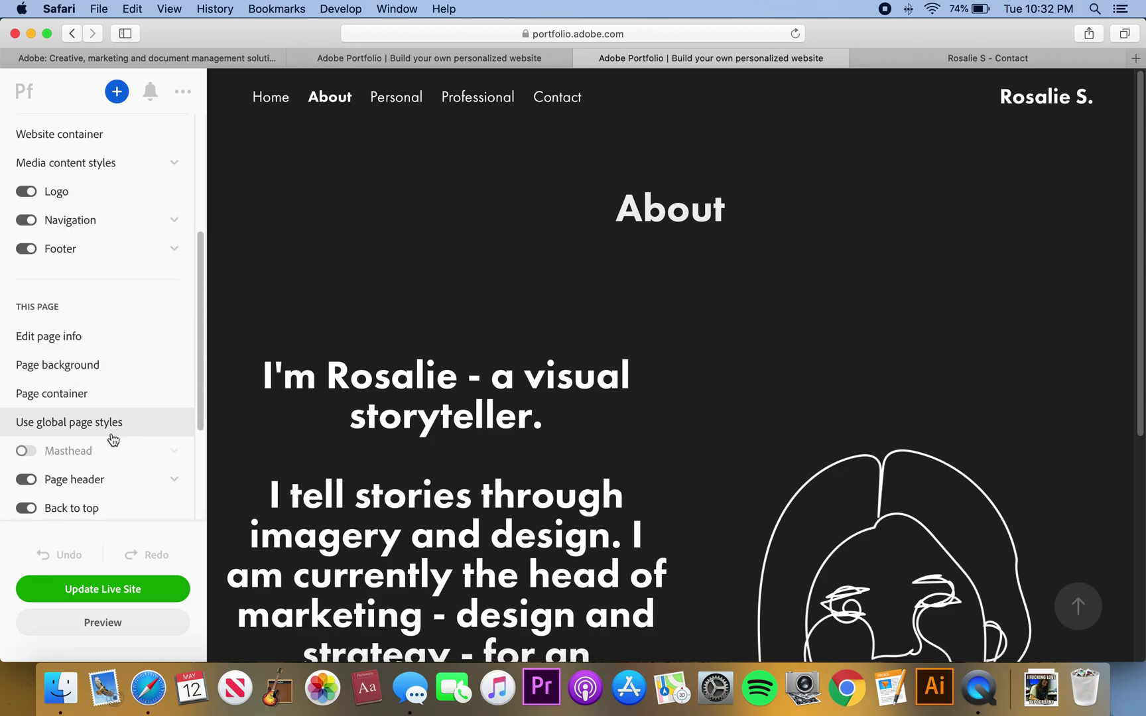
scroll(93, 212, up, 1)
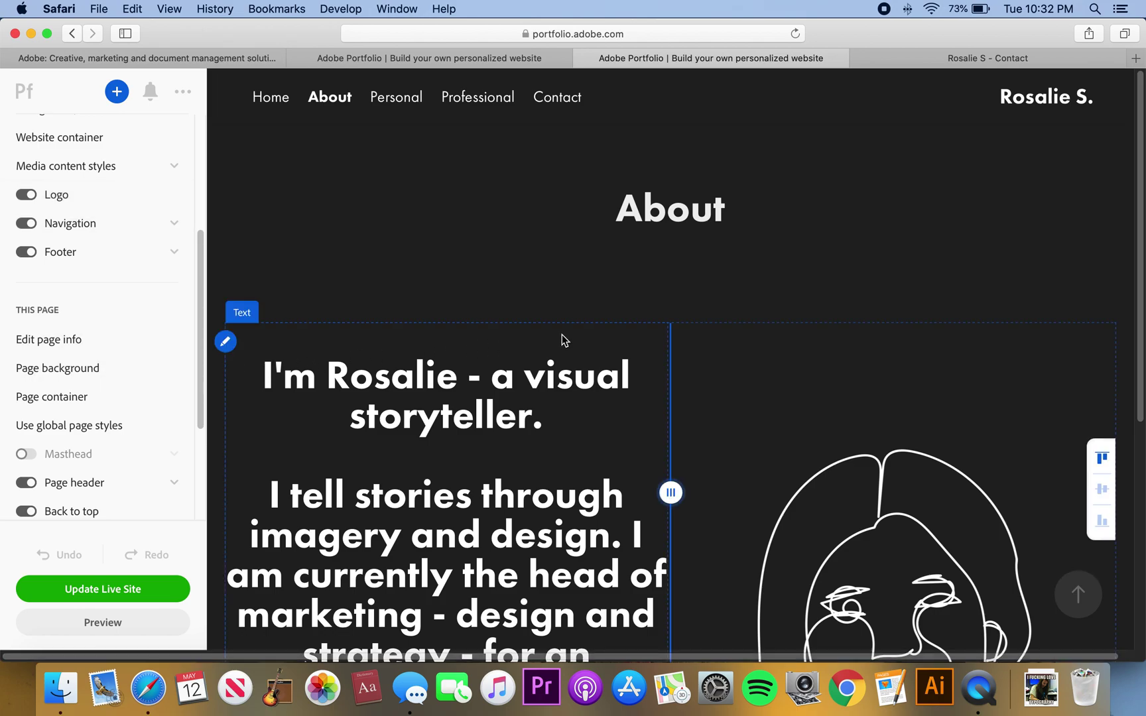
click(670, 325)
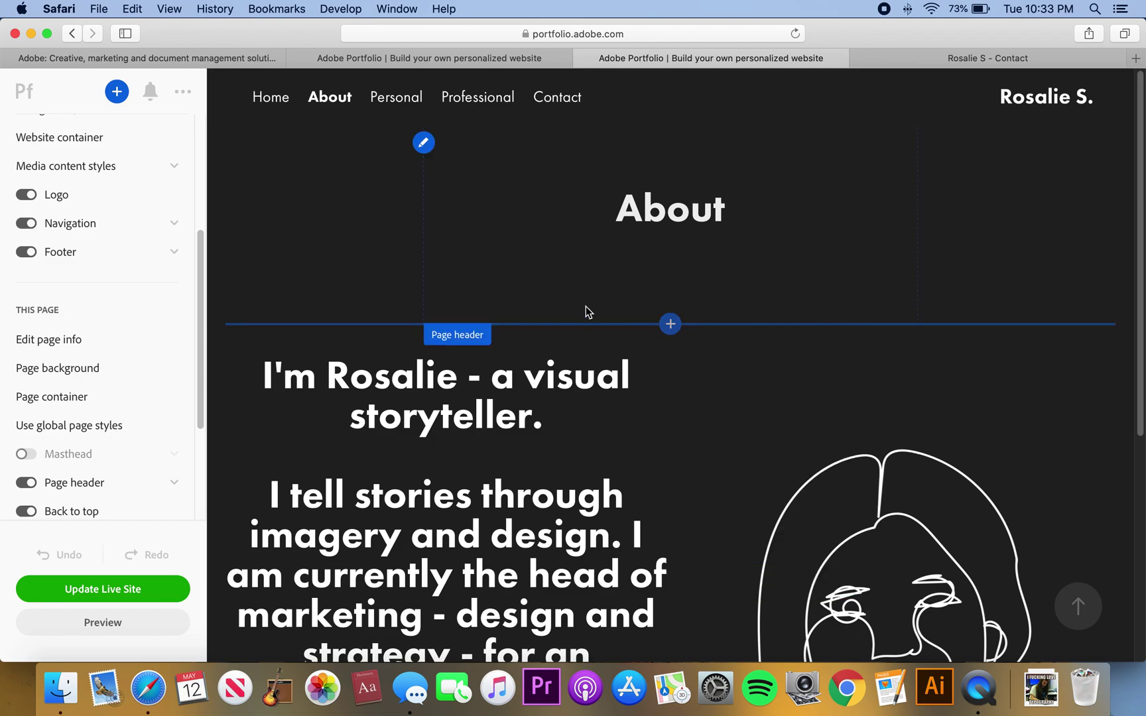
click(898, 59)
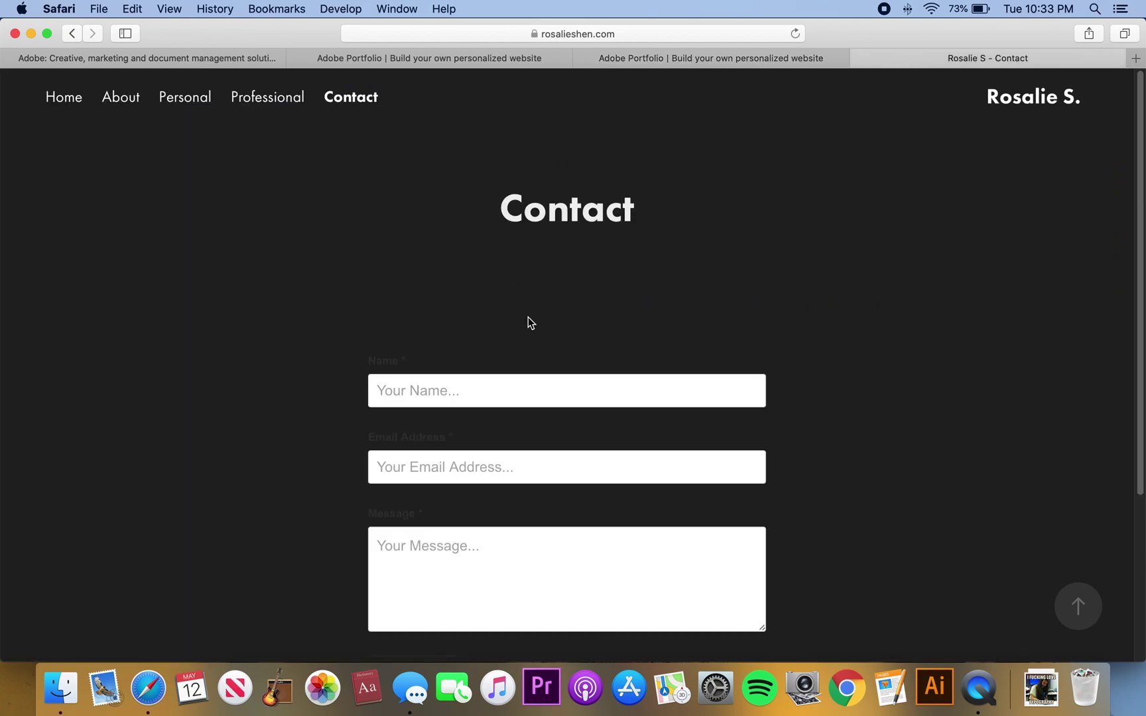
Publish the edits with Update Live Site and view the live site before returning to the editor.
click(69, 98)
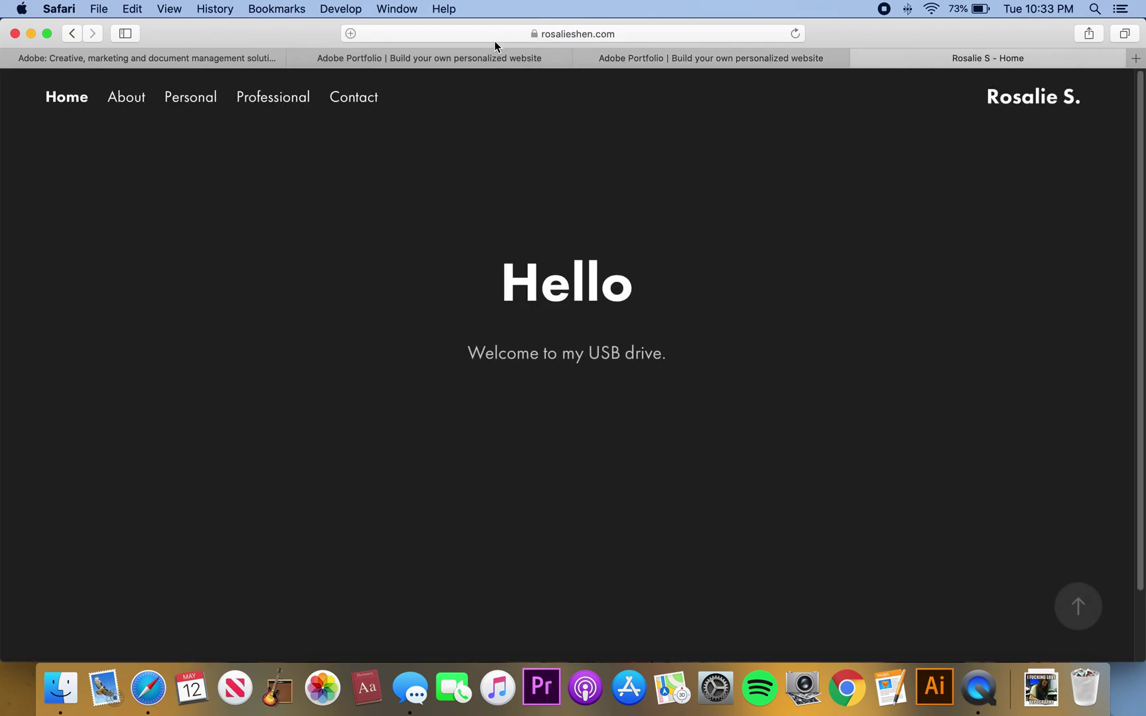
click(675, 57)
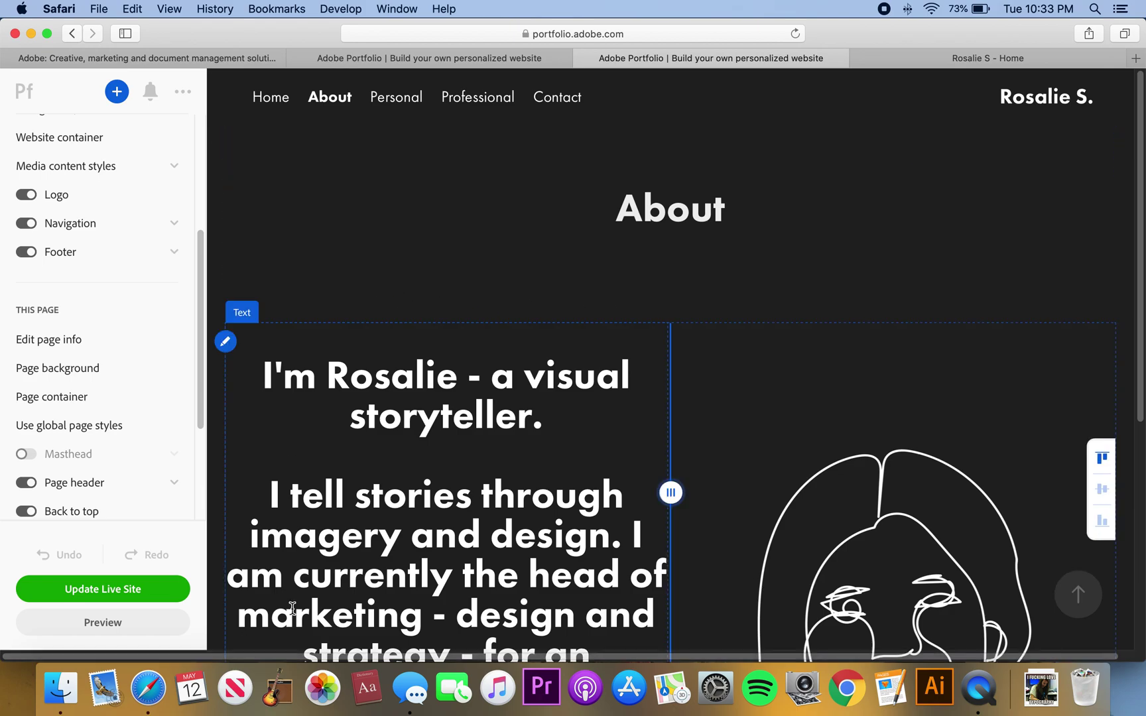
click(131, 583)
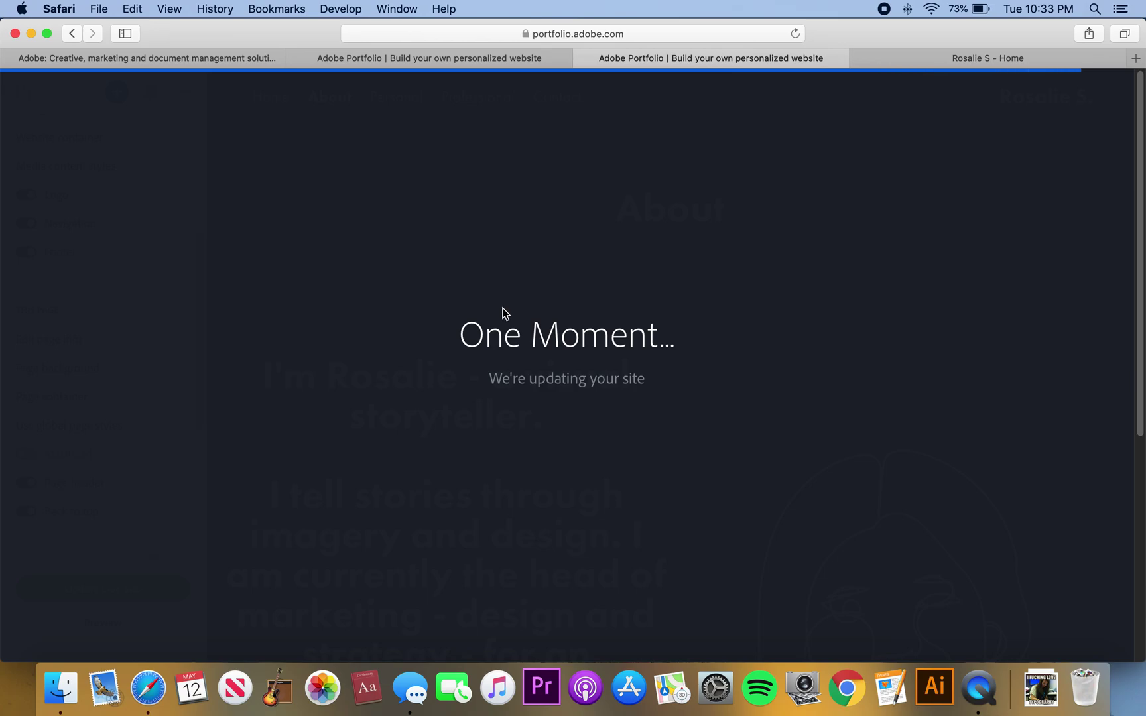
click(500, 416)
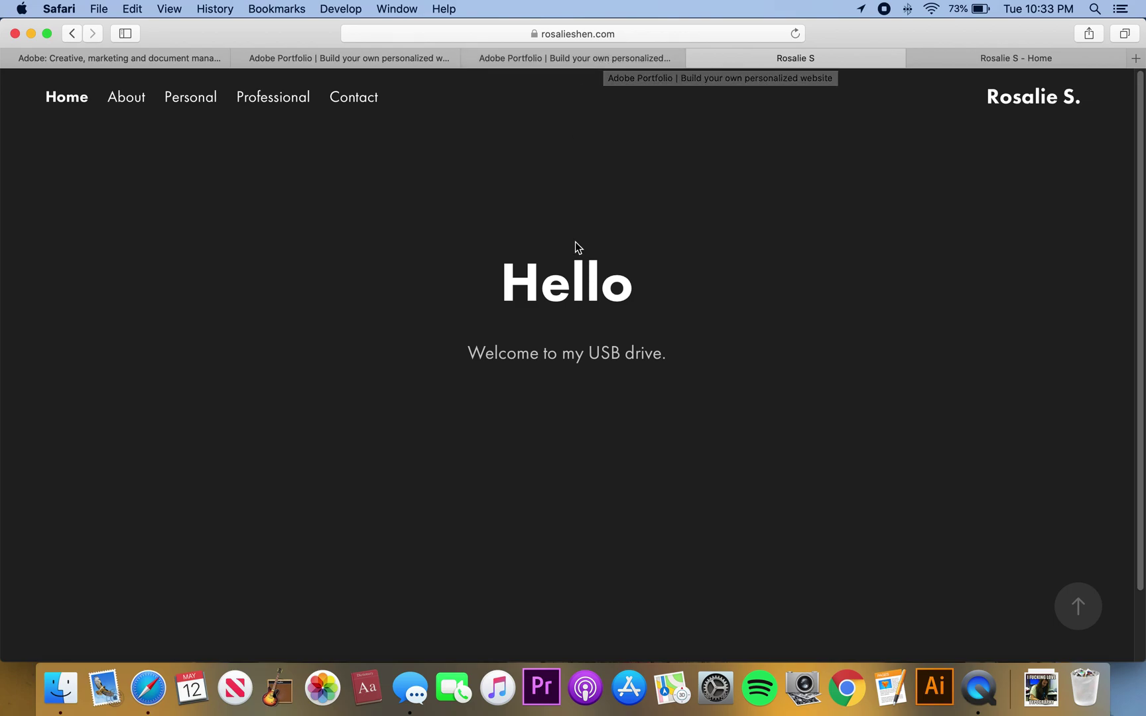
click(526, 57)
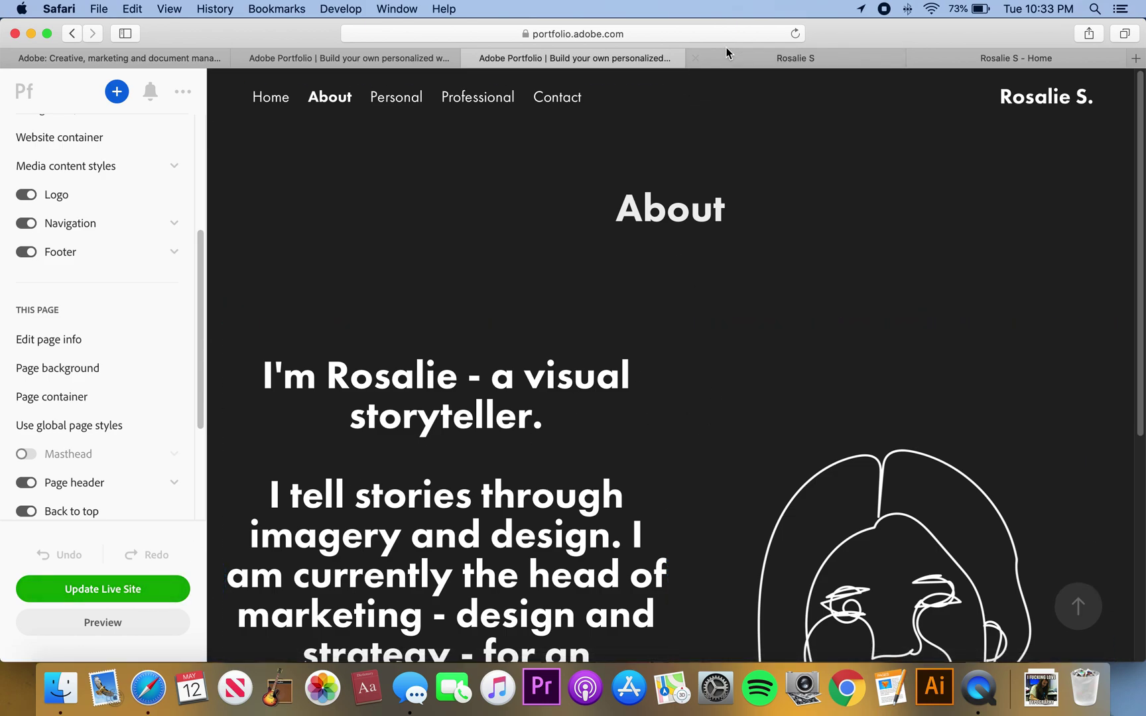
Close the live-site, Adobe Creative homepage and spare editor tabs in Safari.
click(695, 58)
click(696, 58)
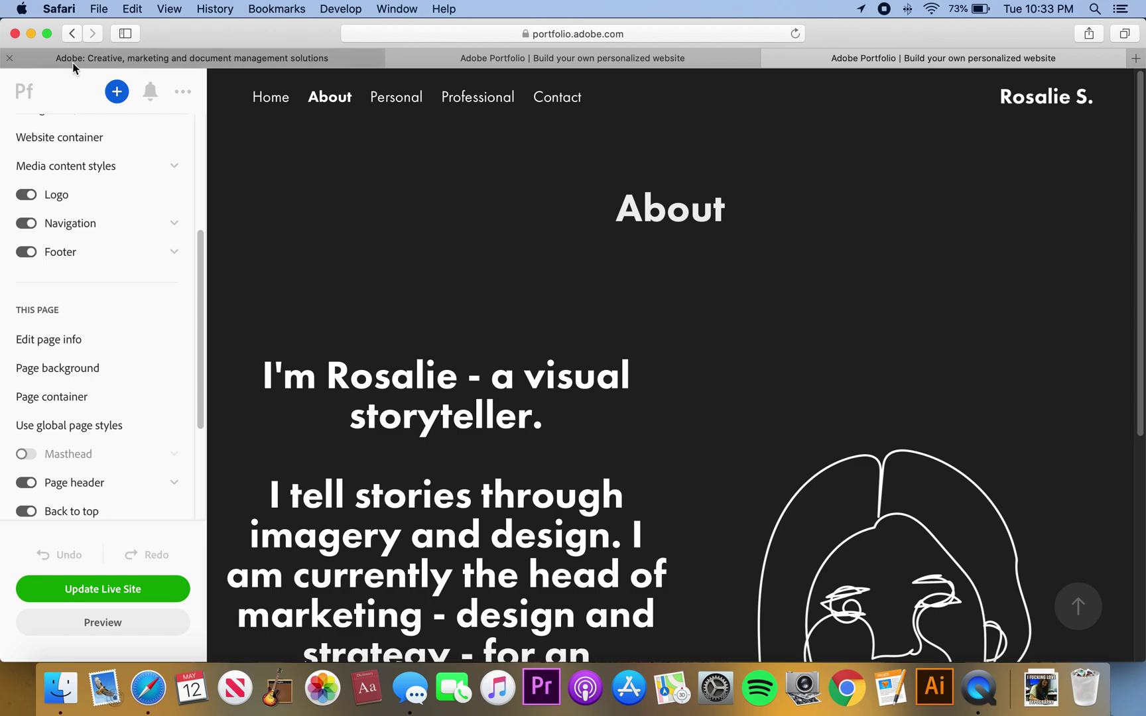
click(8, 59)
click(44, 58)
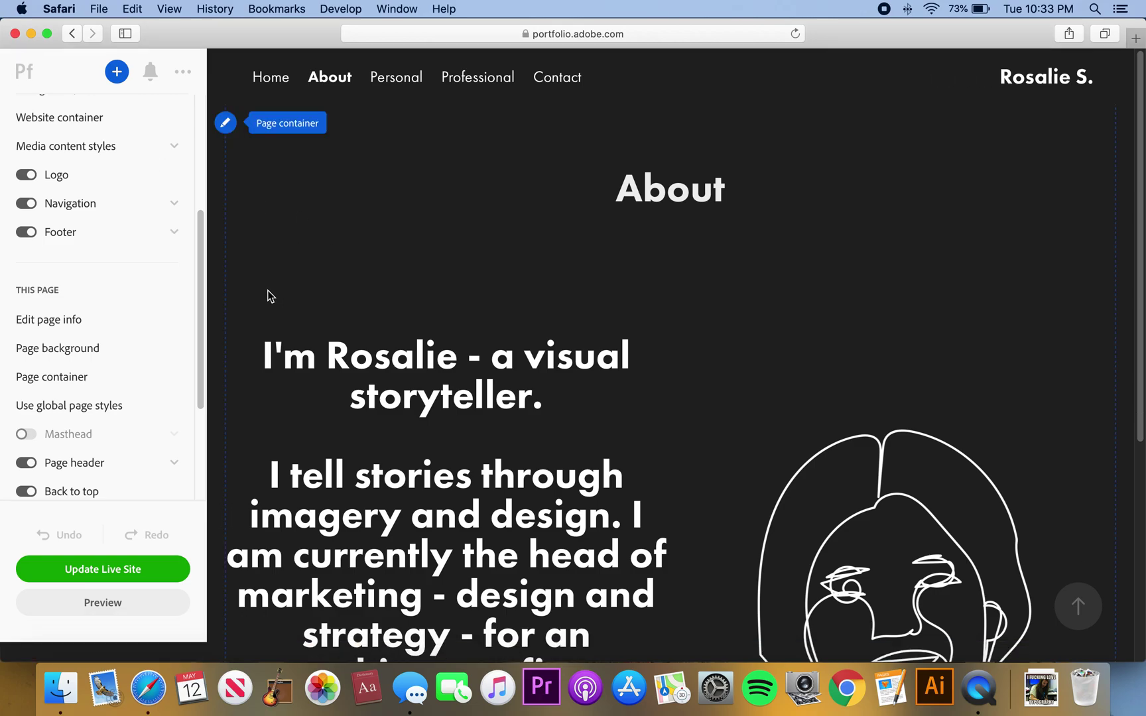
Open the Home page with its 'Hello' masthead and scroll through its empty collection grid.
scroll(284, 394, down, 5)
scroll(285, 394, up, 5)
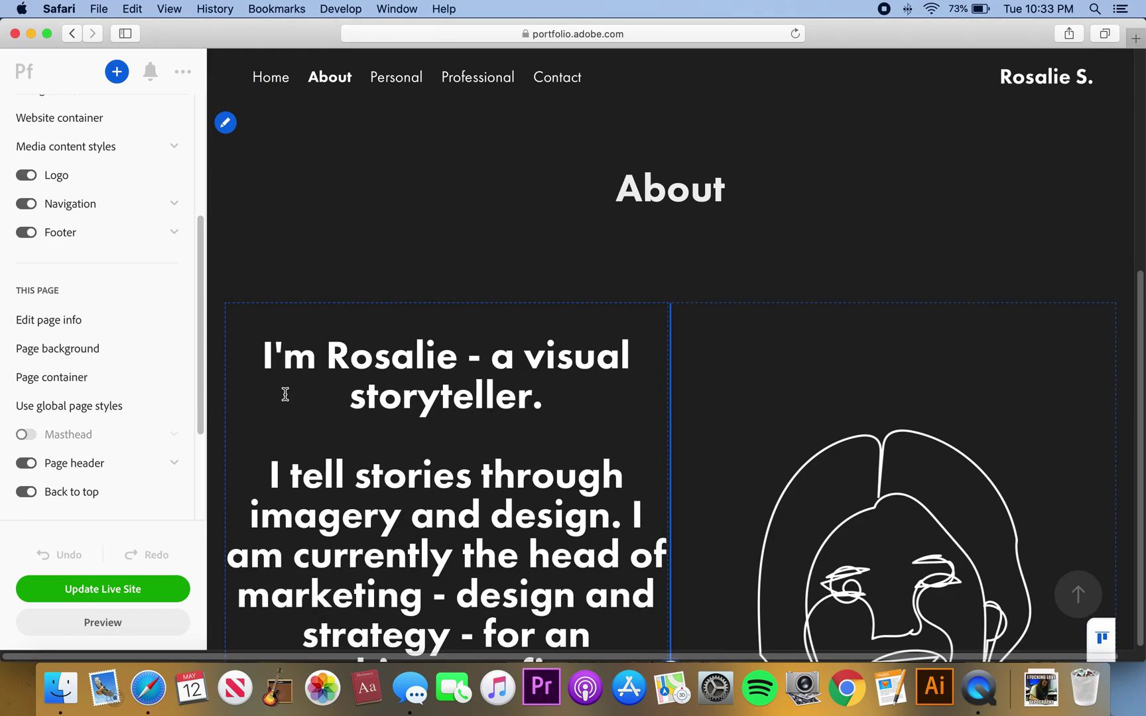
click(270, 80)
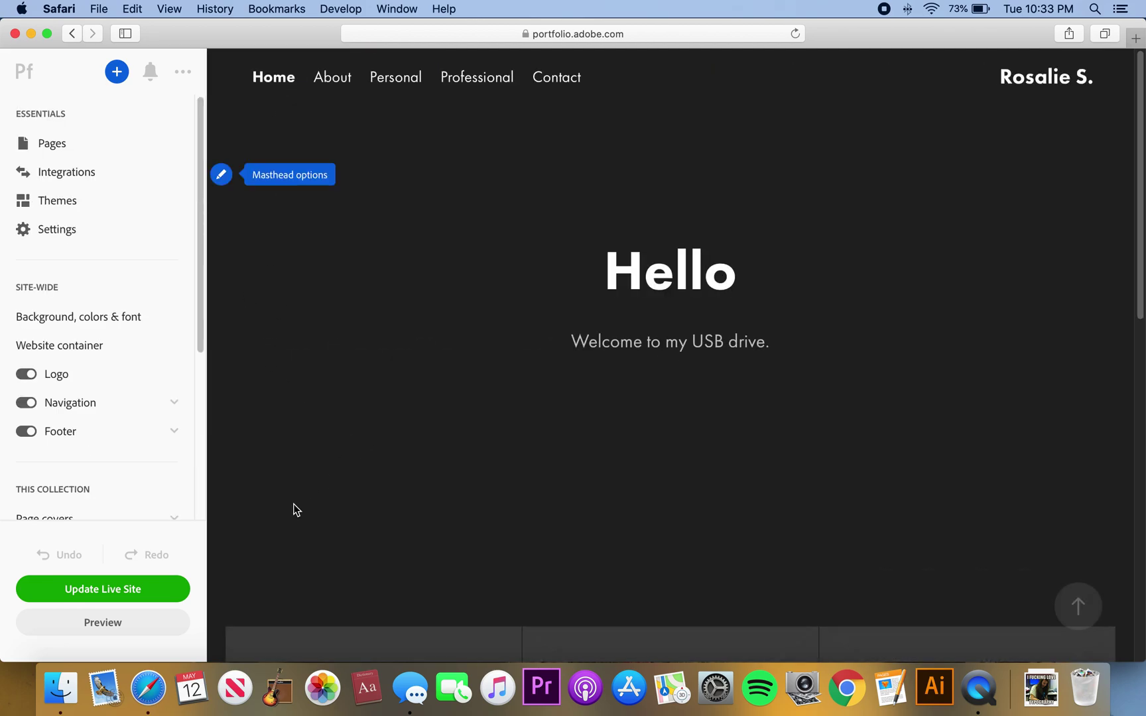
scroll(347, 439, down, 5)
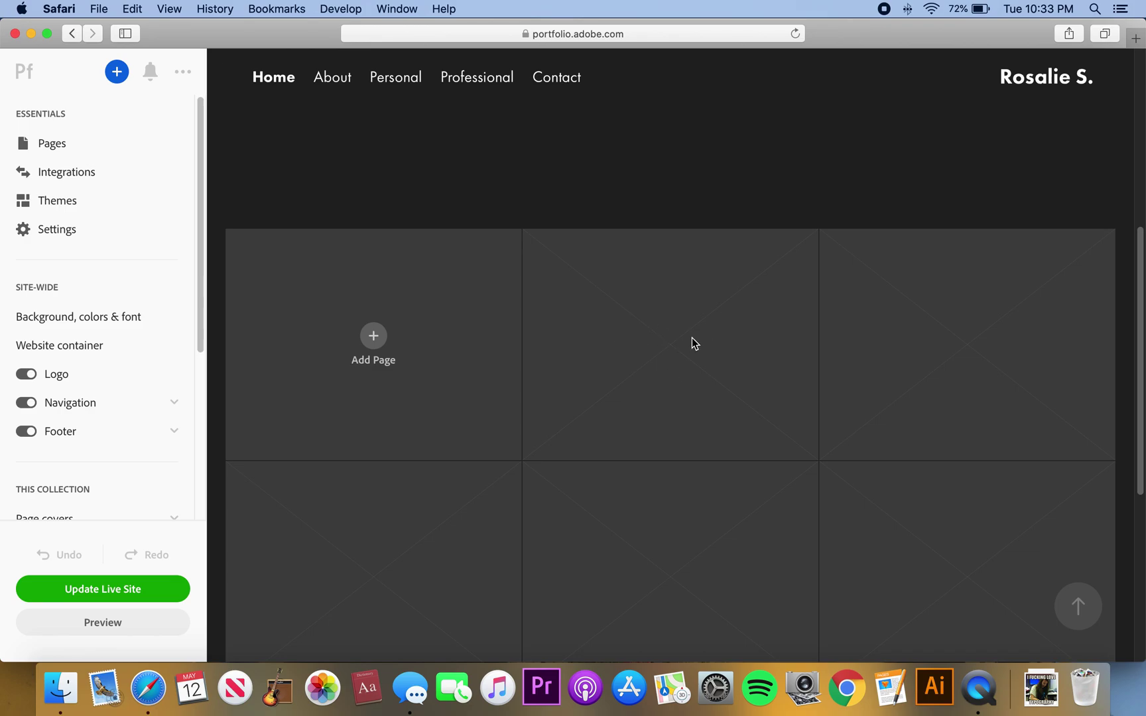
scroll(618, 360, up, 6)
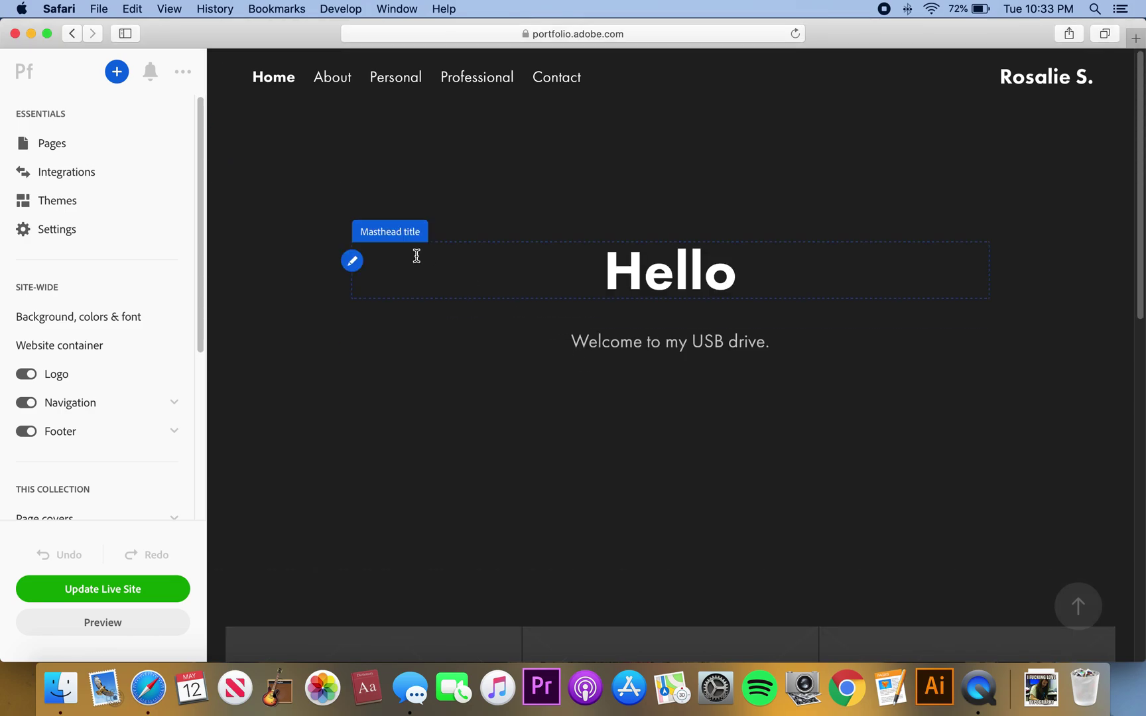